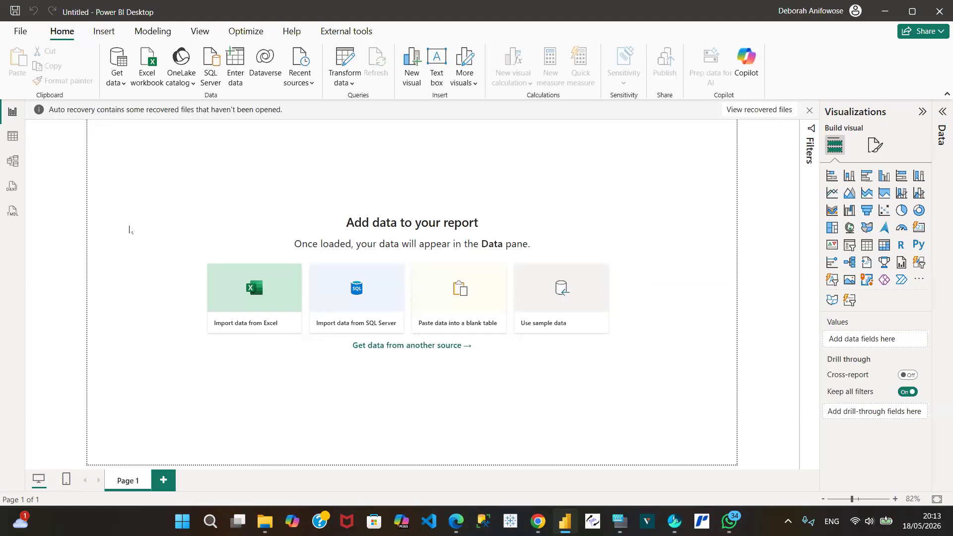
Step: Find the PostgreSQL database connector among all data sources by searching for "post" and start a connection with it
click(118, 83)
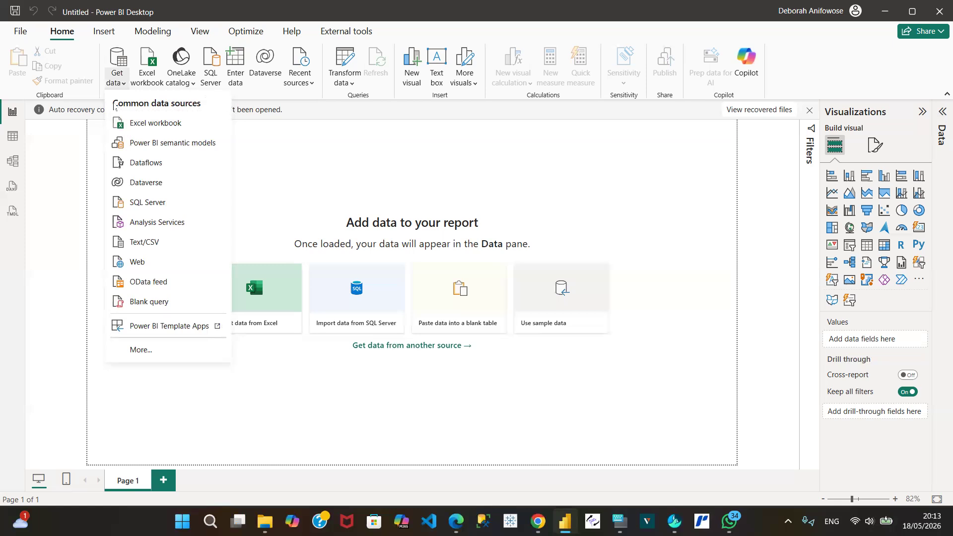
click(143, 351)
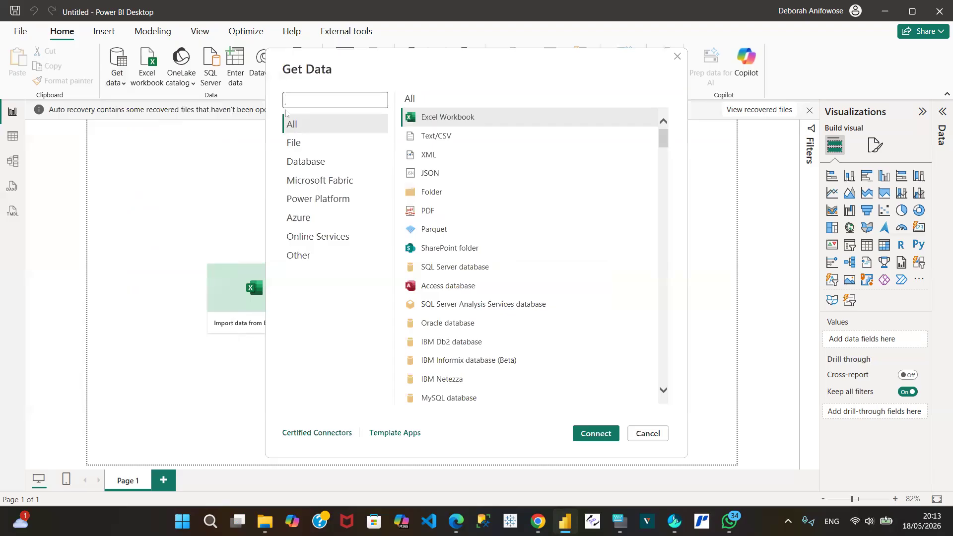
text(post)
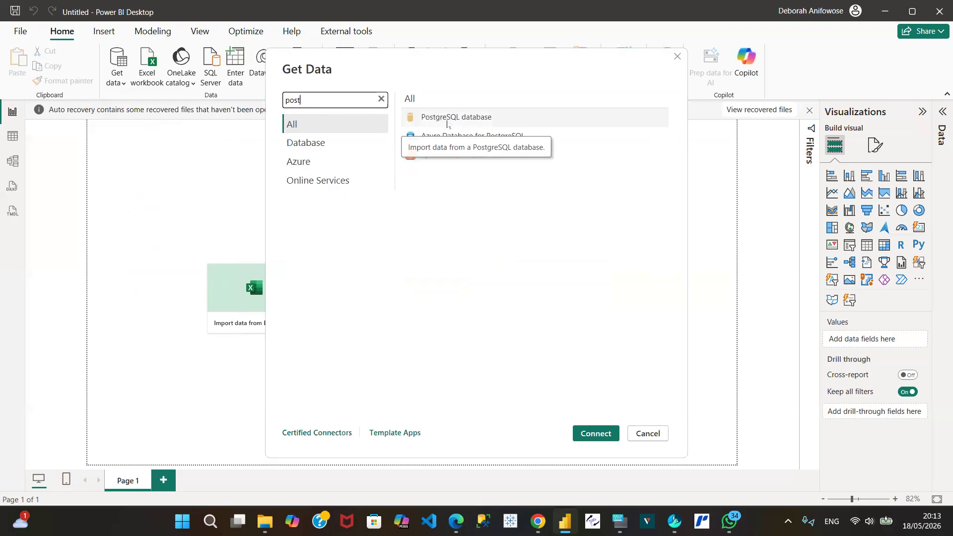
click(447, 123)
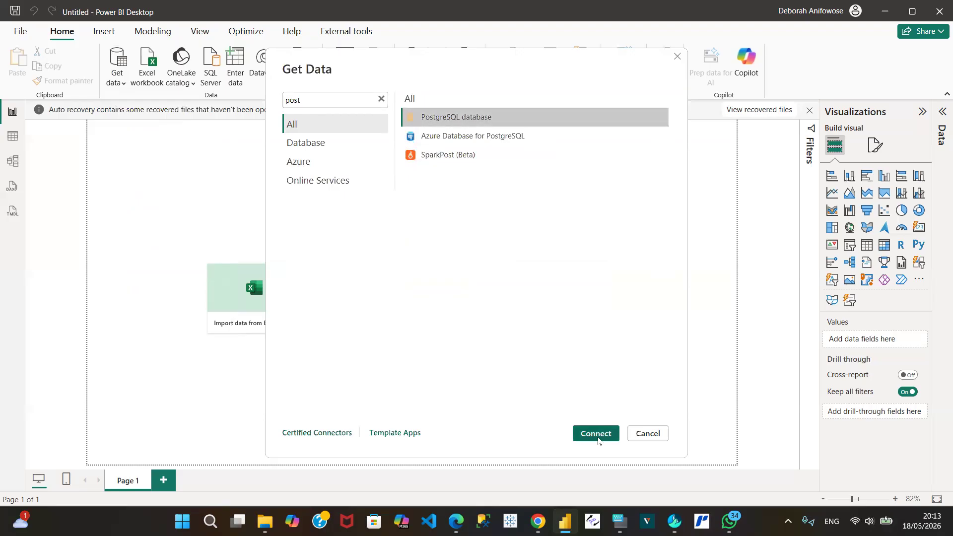
click(596, 434)
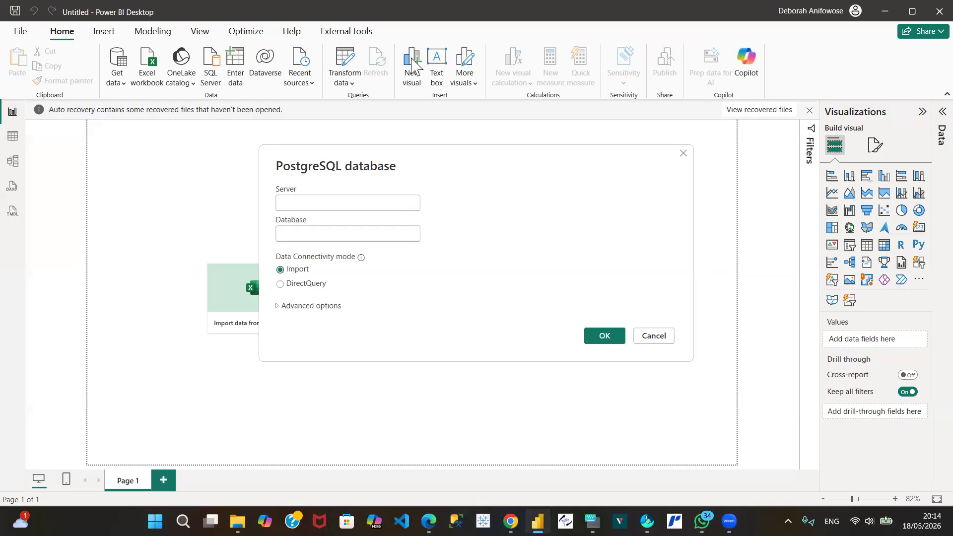
Step: Enter aws-1-eu-north-1.pooler.supabase.com:5432 as the PostgreSQL server, removing the leading @ from the pasted address
click(289, 202)
text(aws-1-eu-north-1.pooler.supabase.com:5432)
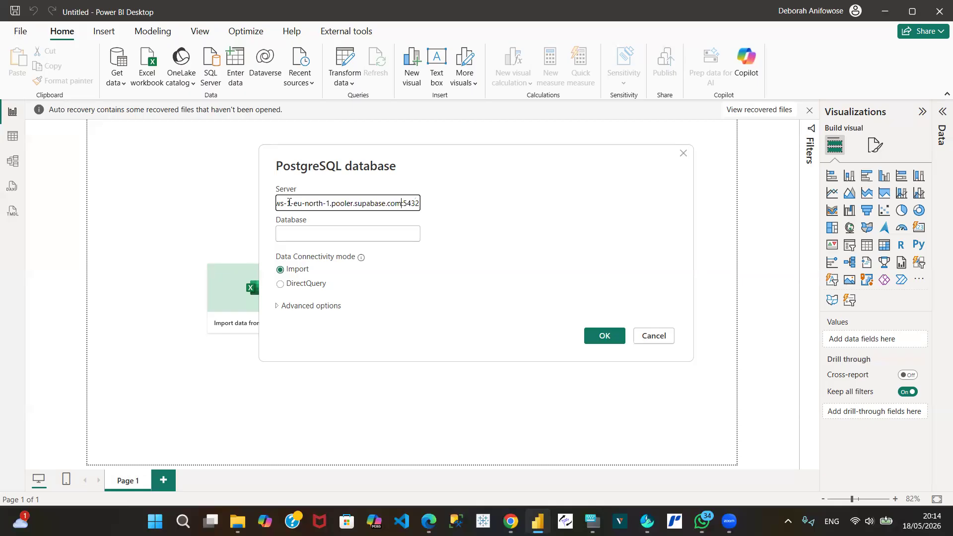
key(Left)
key(Left)
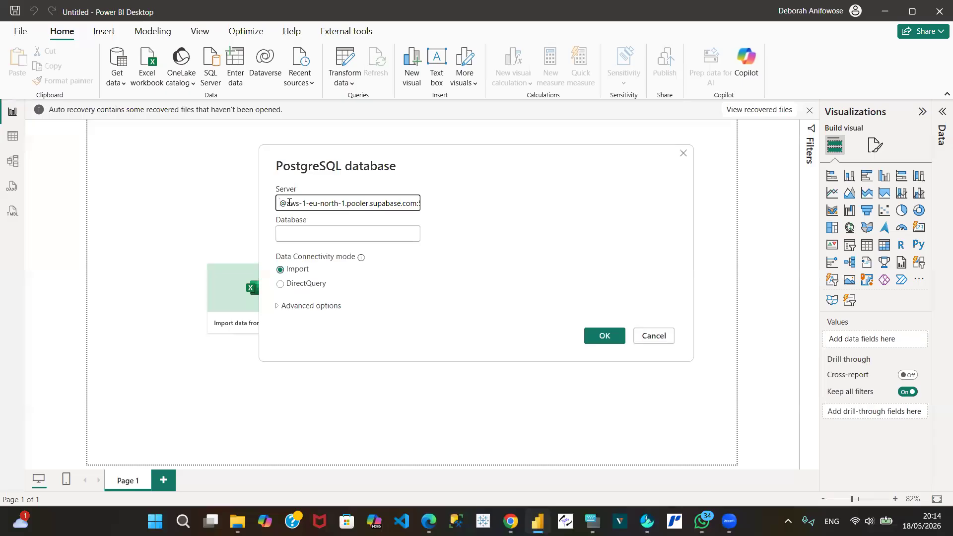
key(Delete)
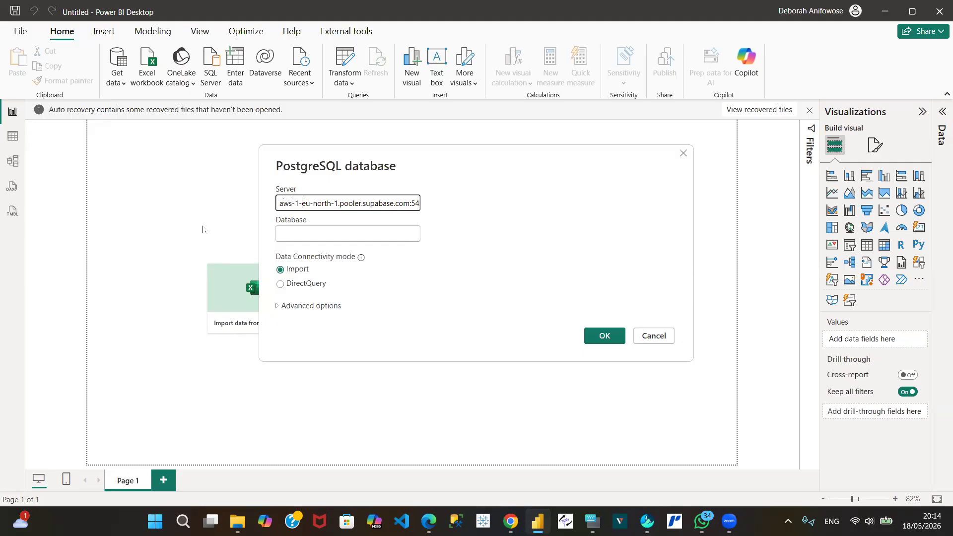
key(End)
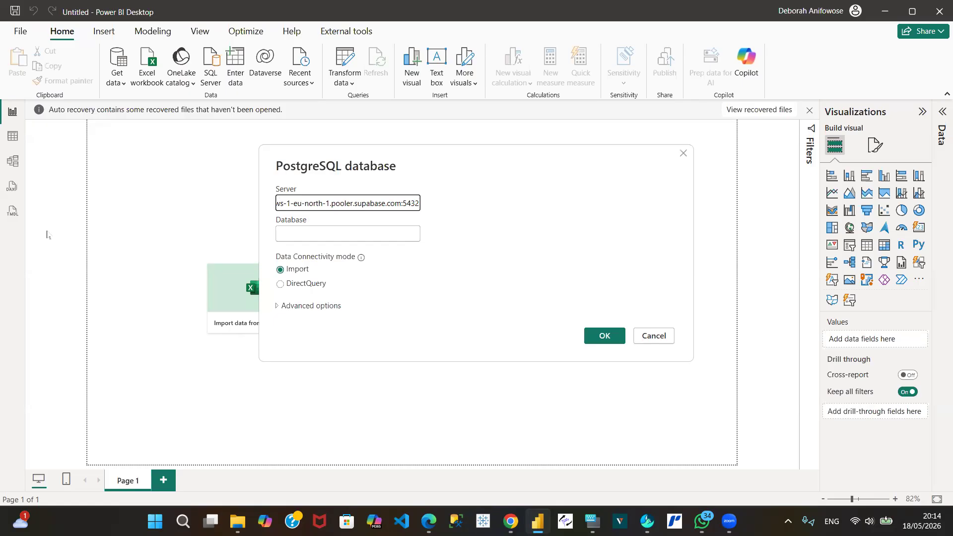
Step: Set the database name to postgres and submit the connection details in Import mode
click(294, 227)
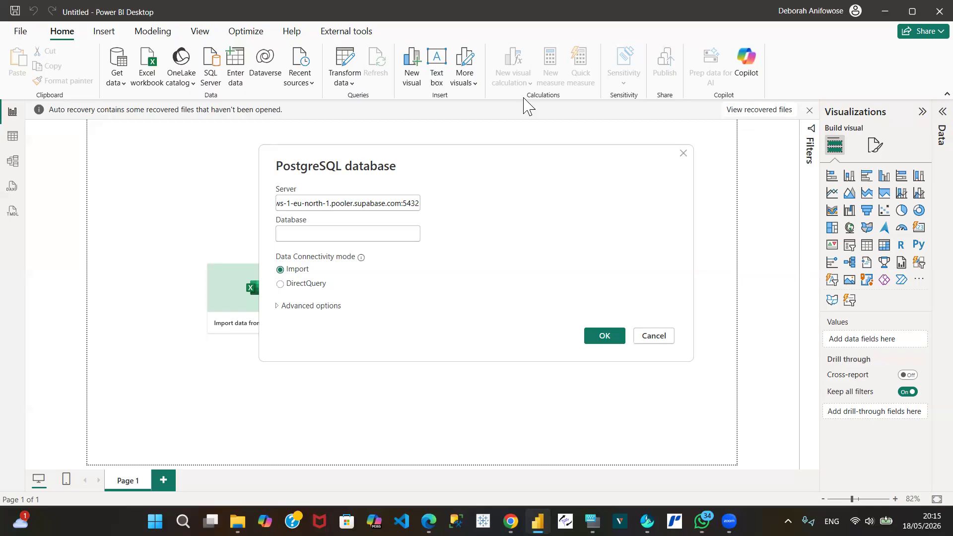
click(284, 231)
click(284, 230)
text(postgres)
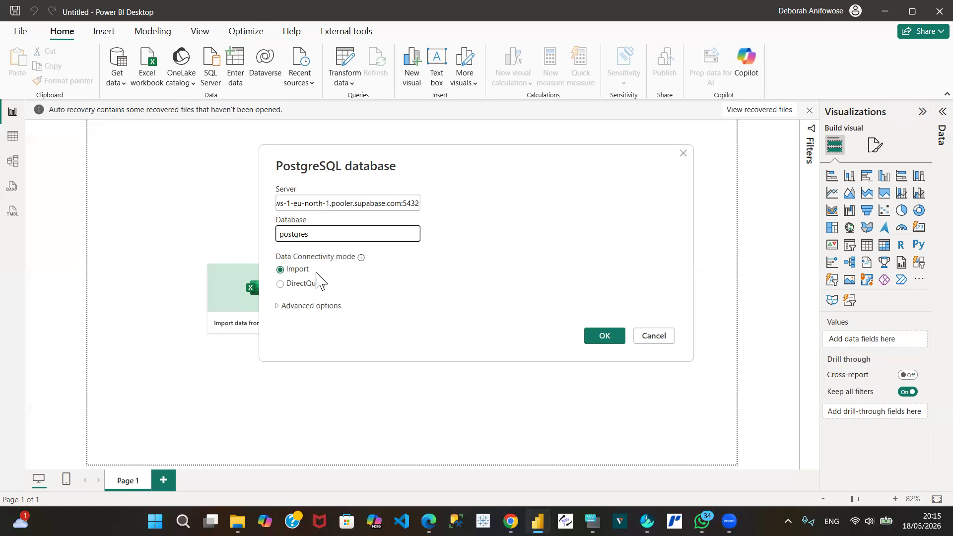
click(609, 341)
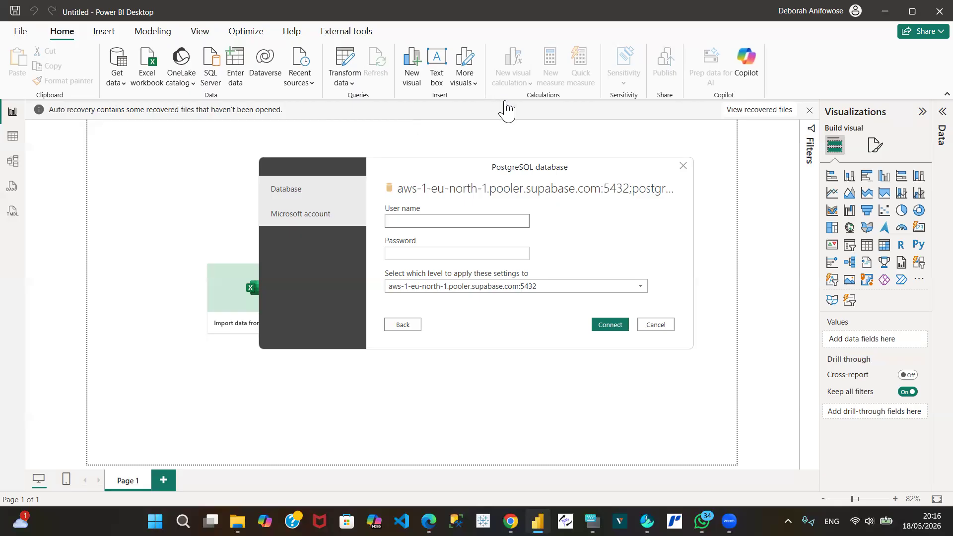
Step: Enter the database user name and password, try to connect to the server, and dismiss the connection dialog
click(402, 222)
text(postgres.okefubsziayemnsgsqvd)
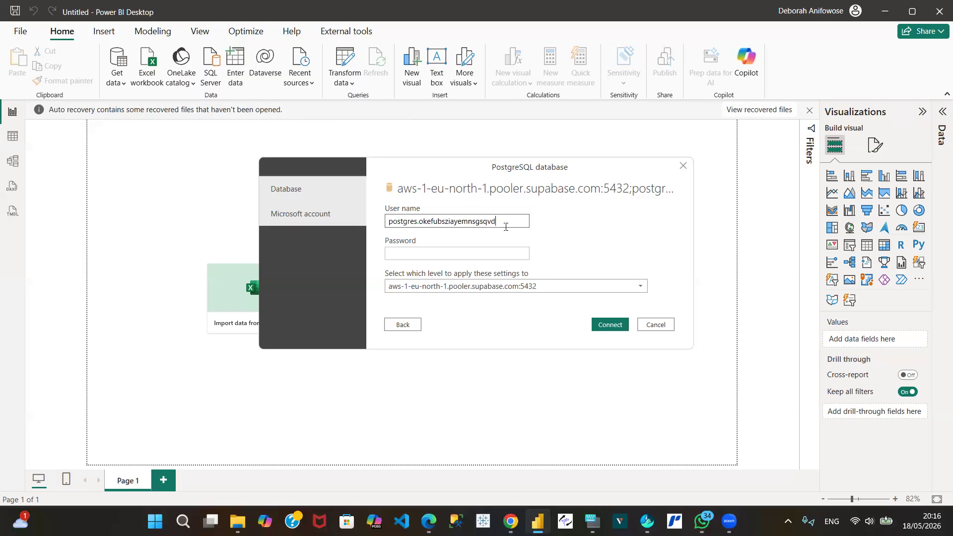
click(407, 254)
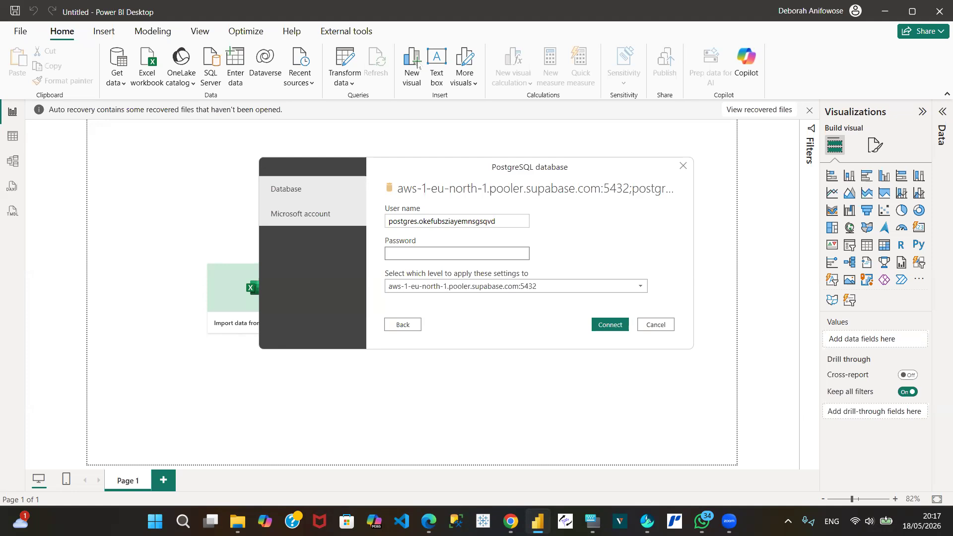
click(400, 251)
key(ctrl+v)
click(611, 327)
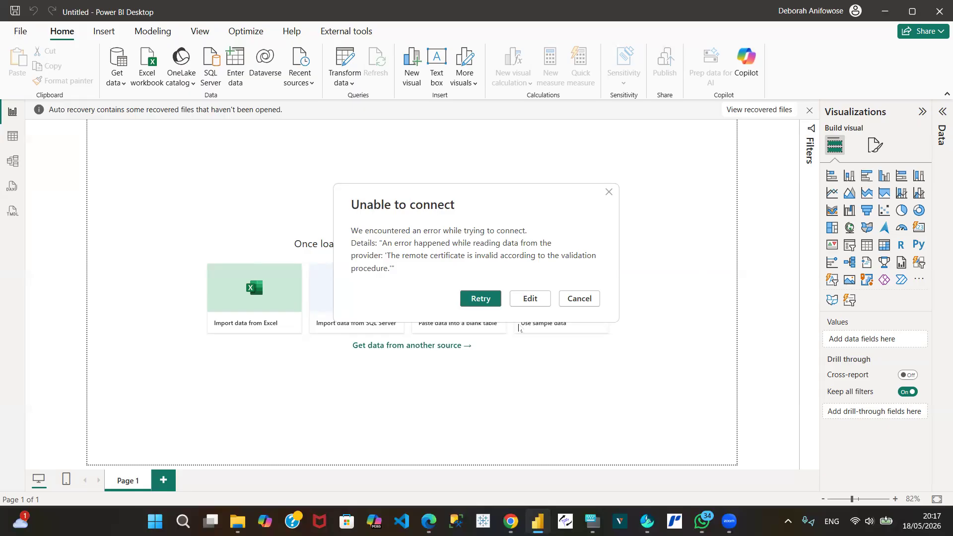
click(575, 298)
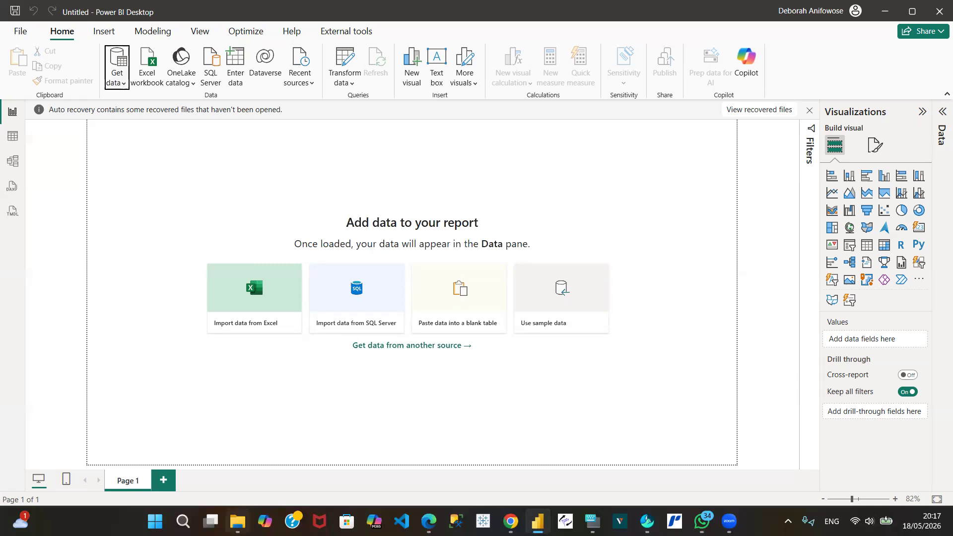
Step: Turn off Encrypt connections in the global data source permissions for aws-1-eu-north-1.pooler.supabase.com:5432
mouse_move(238, 521)
click(15, 40)
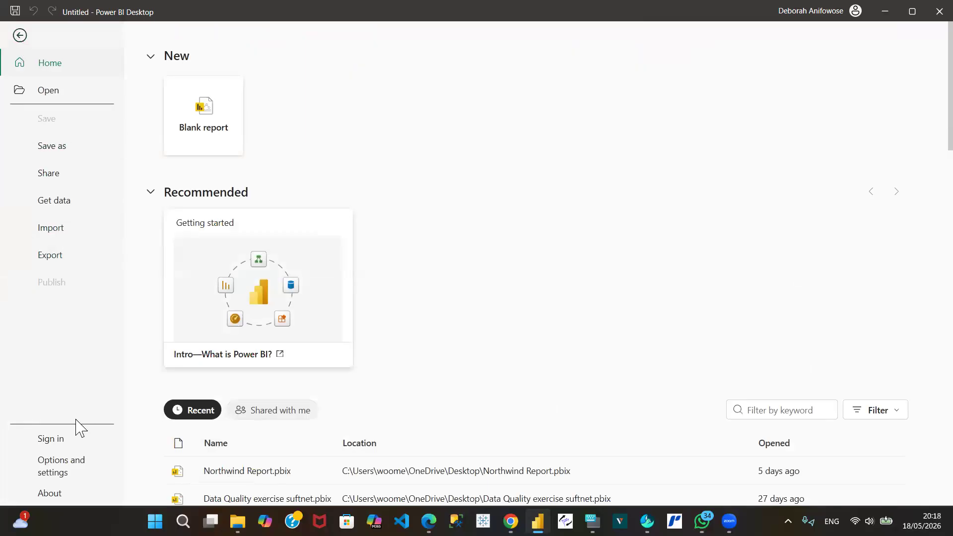
click(53, 477)
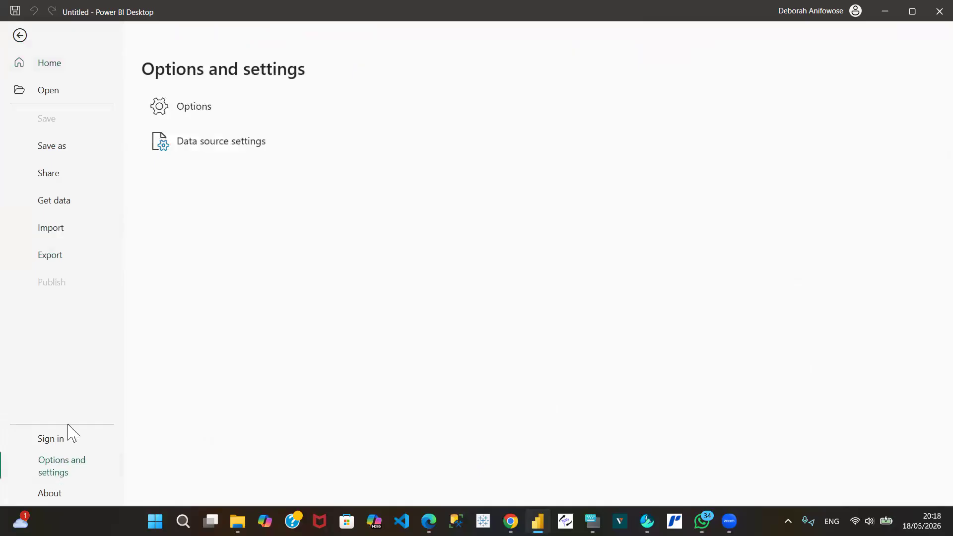
click(224, 143)
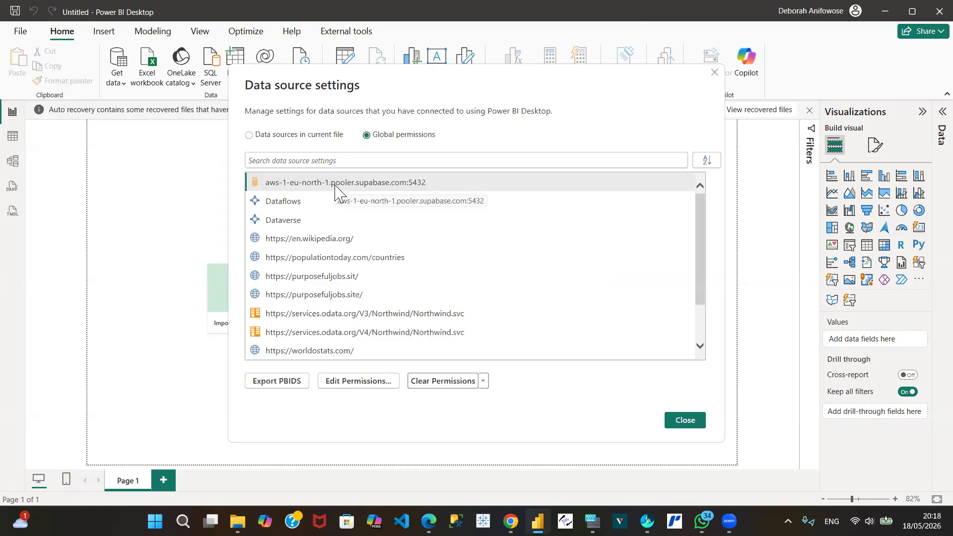
click(338, 383)
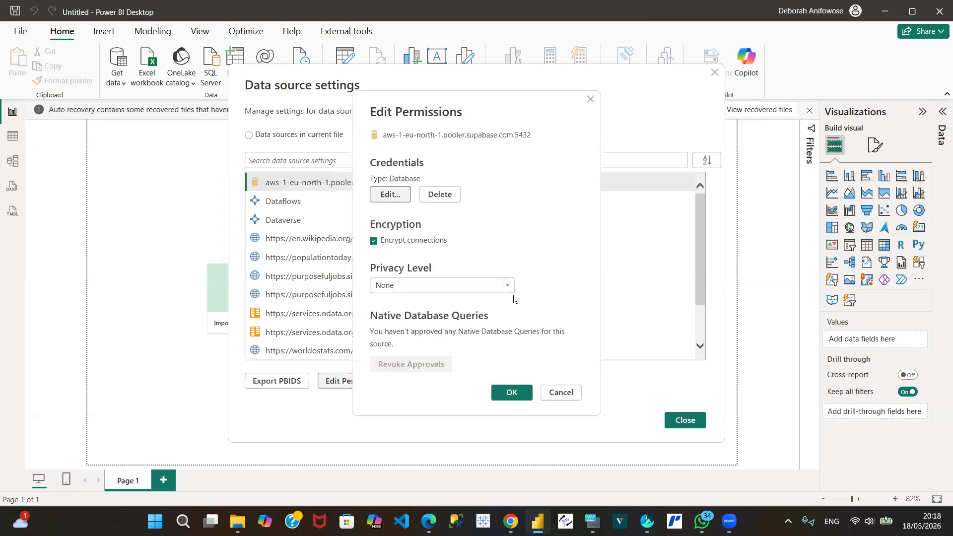
click(378, 240)
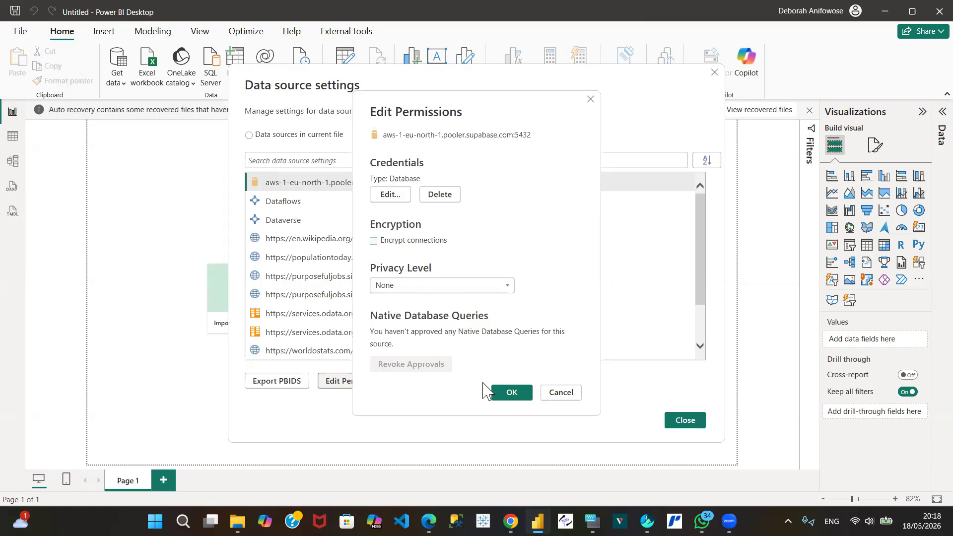
click(511, 393)
click(689, 423)
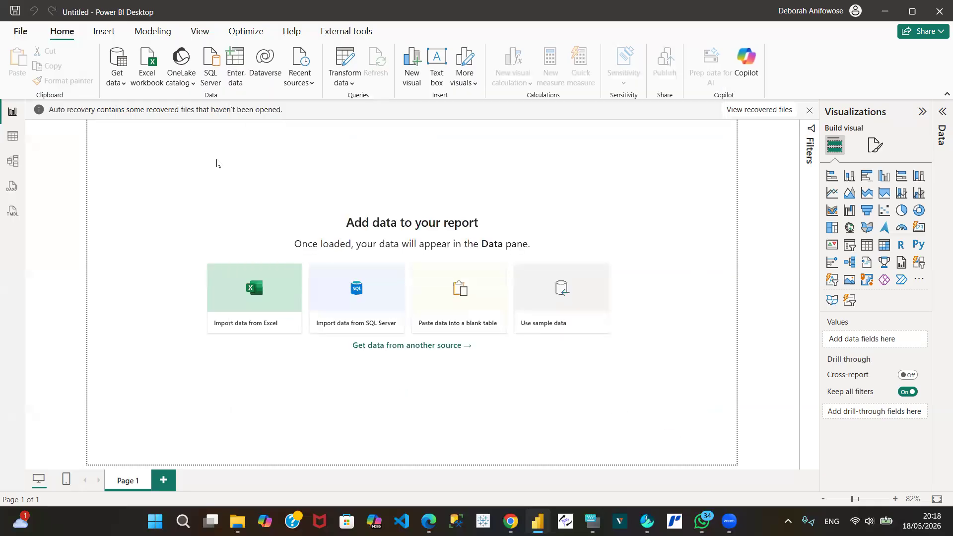
Step: Start a new PostgreSQL database connection, searching all data sources for "pos" to find the connector
click(117, 83)
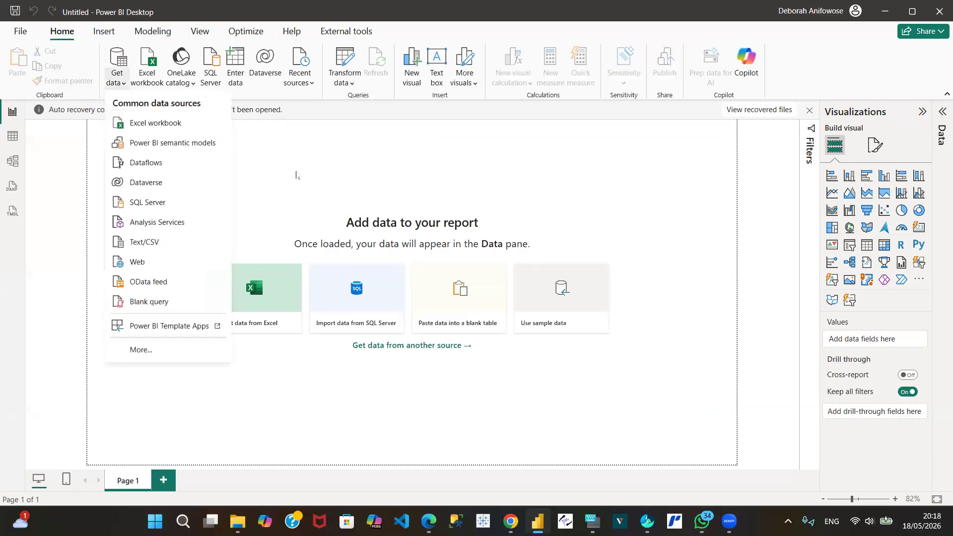
click(297, 175)
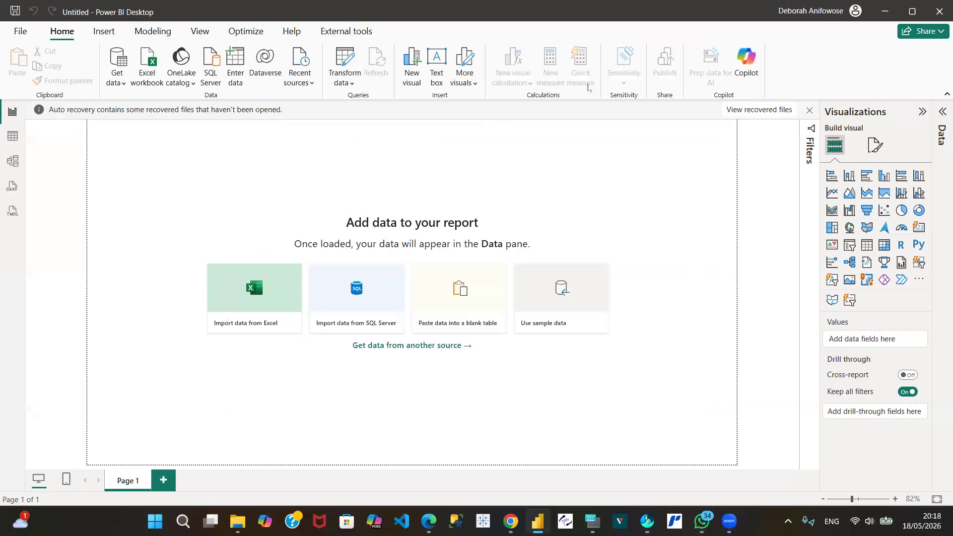
click(118, 84)
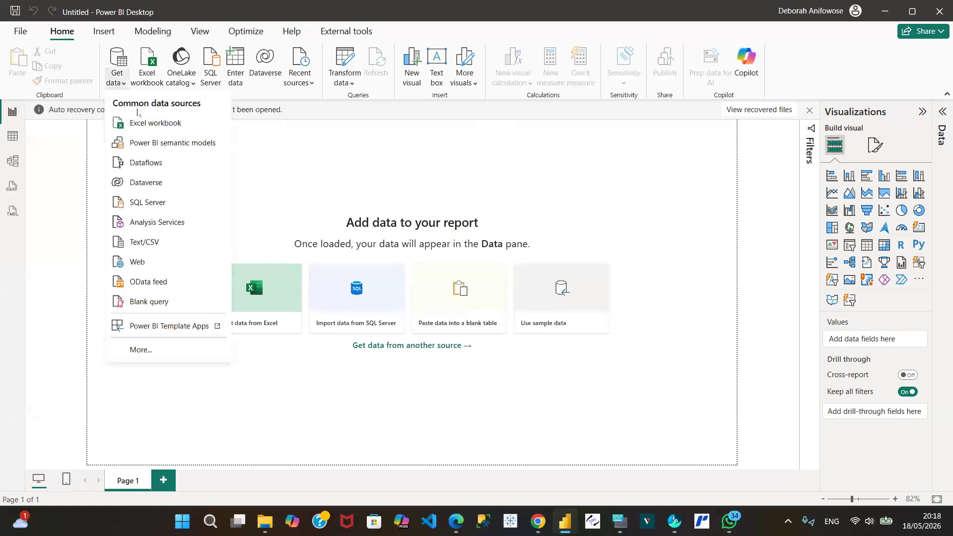
click(140, 350)
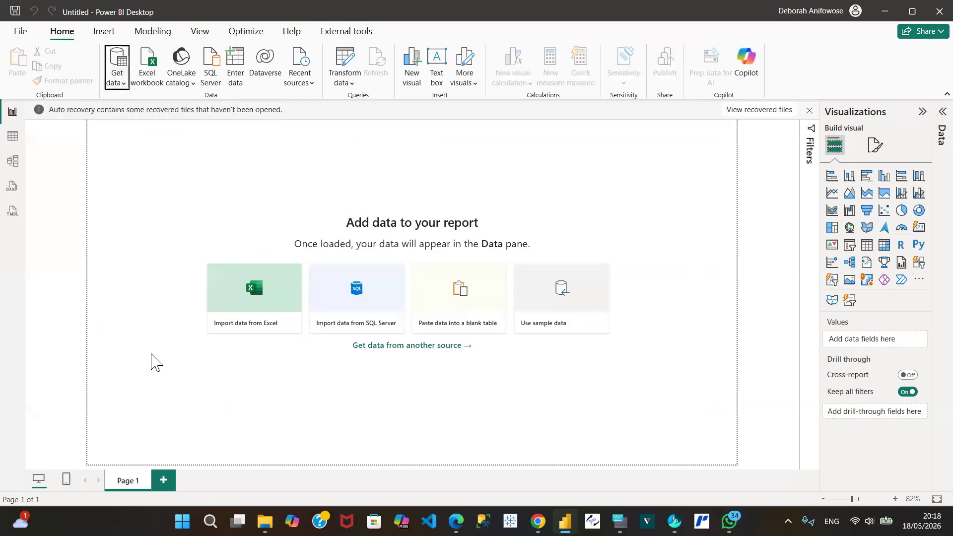
text(pos)
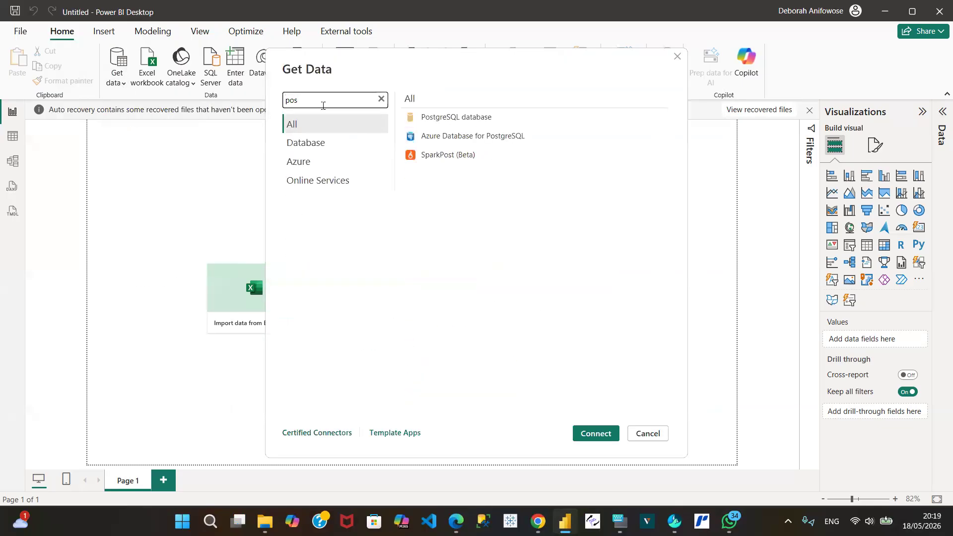
click(436, 119)
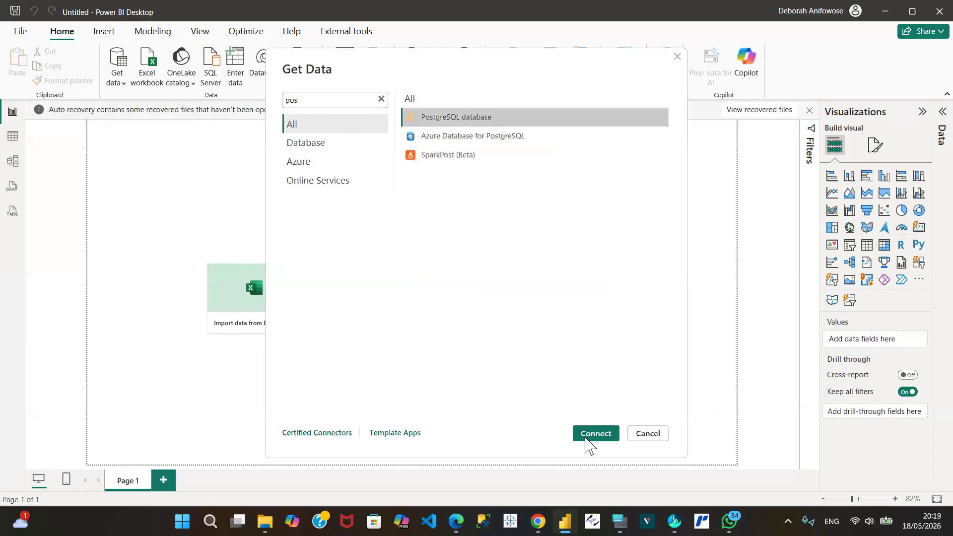
click(597, 436)
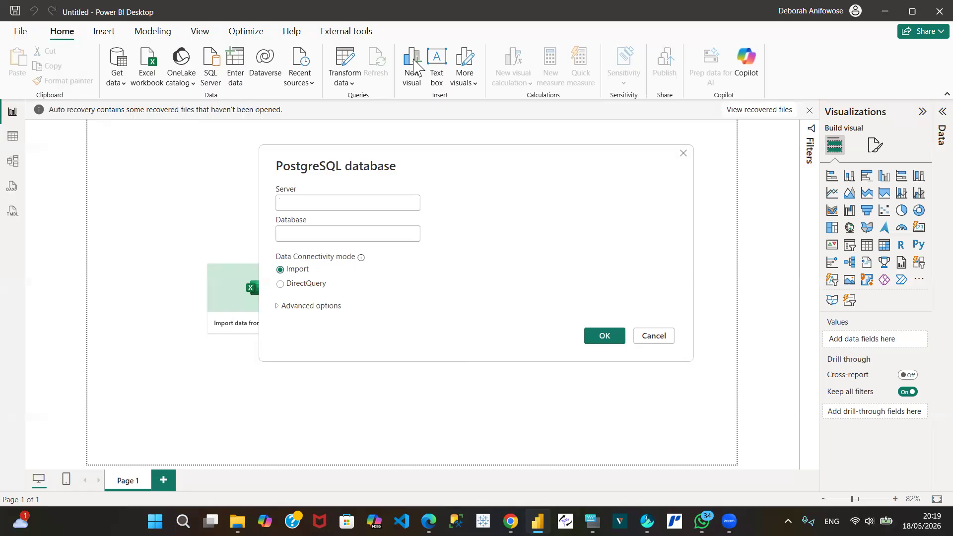
Step: Fill in the server aws-1-eu-north-1.pooler.supabase.com:5432 and the database postgres, and check the full server address
click(306, 201)
text(aws-1-eu-north-1.pooler.supabase.com:5432)
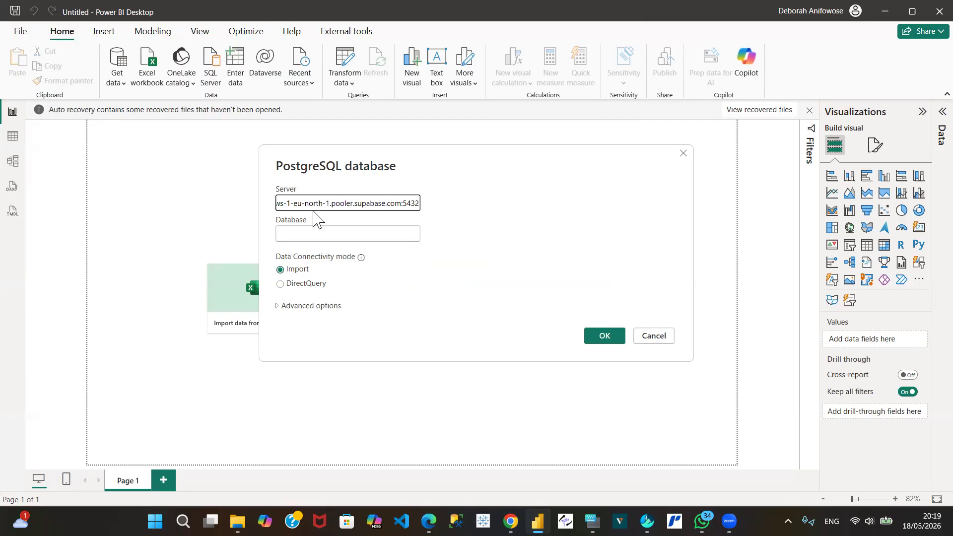
click(309, 232)
text(postgres)
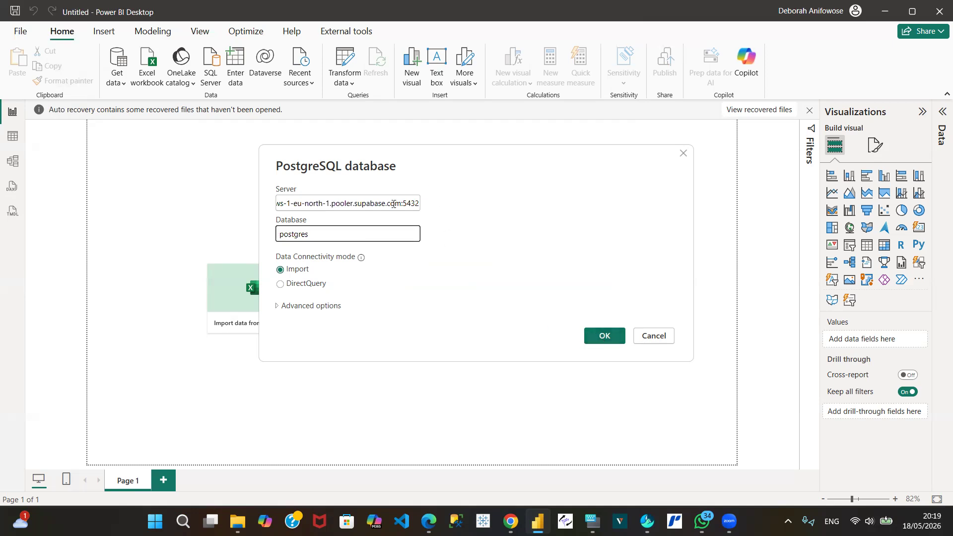
click(321, 214)
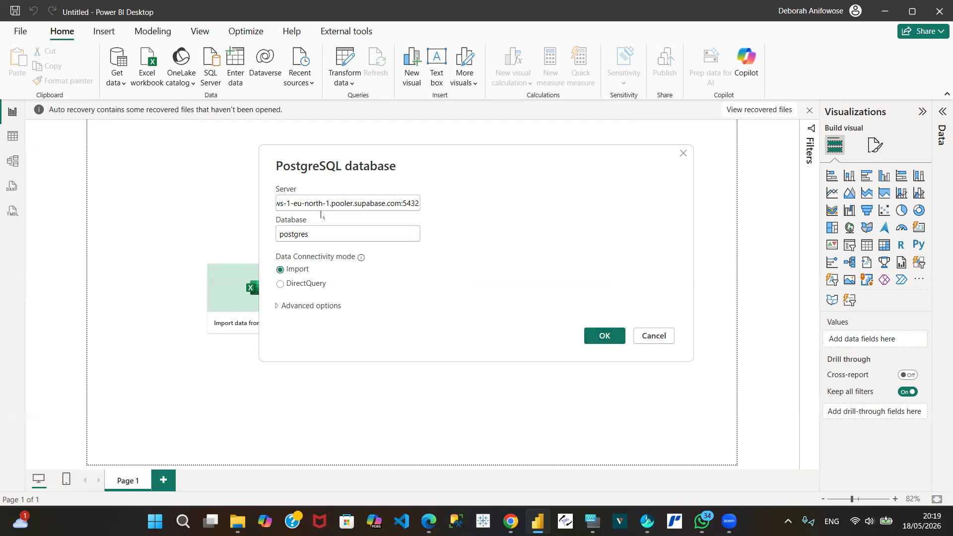
click(315, 207)
key(Home)
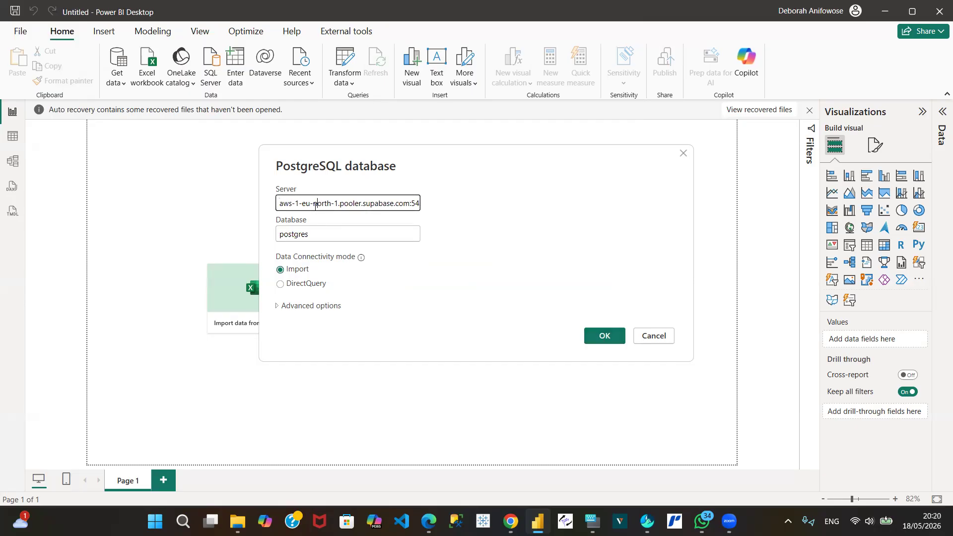
key(End)
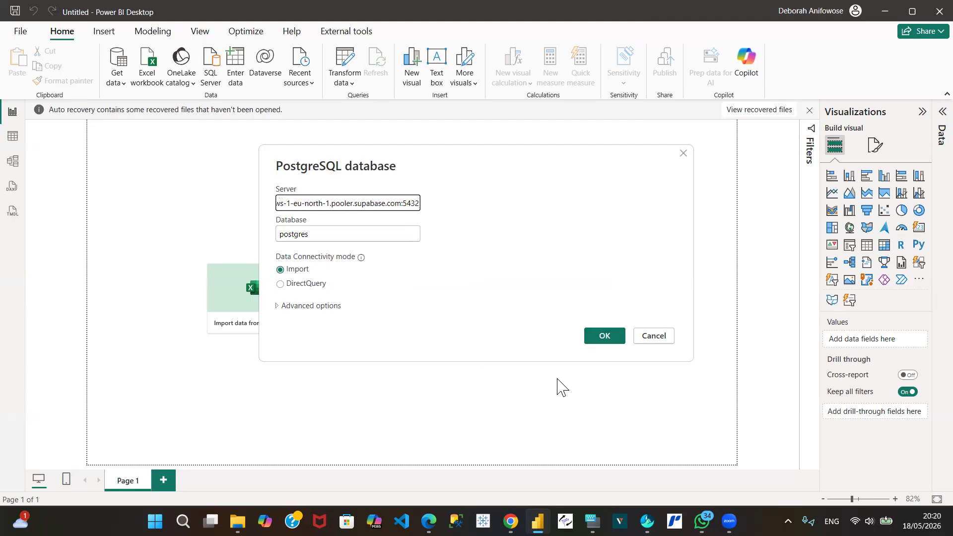
Step: Connect to the database and select the tables public.customers, public.products and public.transactions for import
click(606, 336)
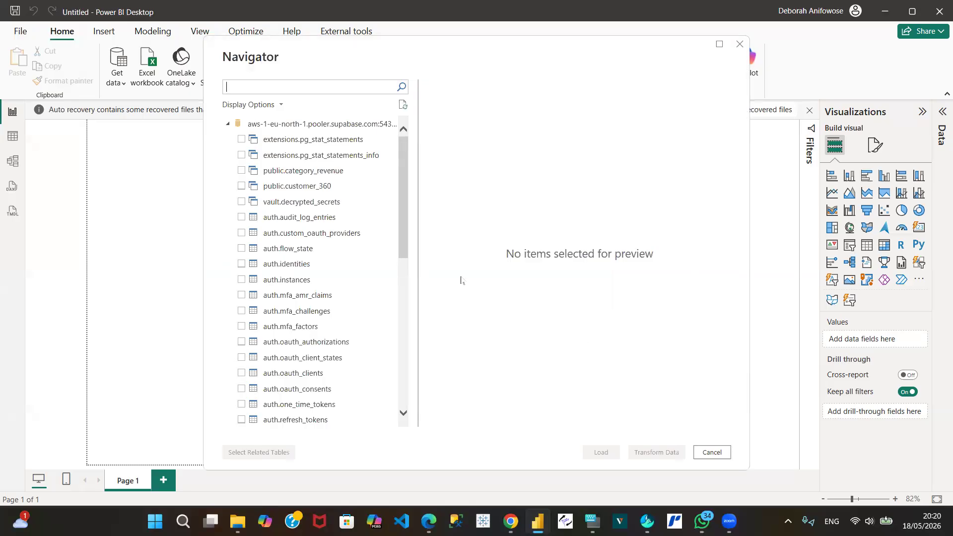
click(308, 140)
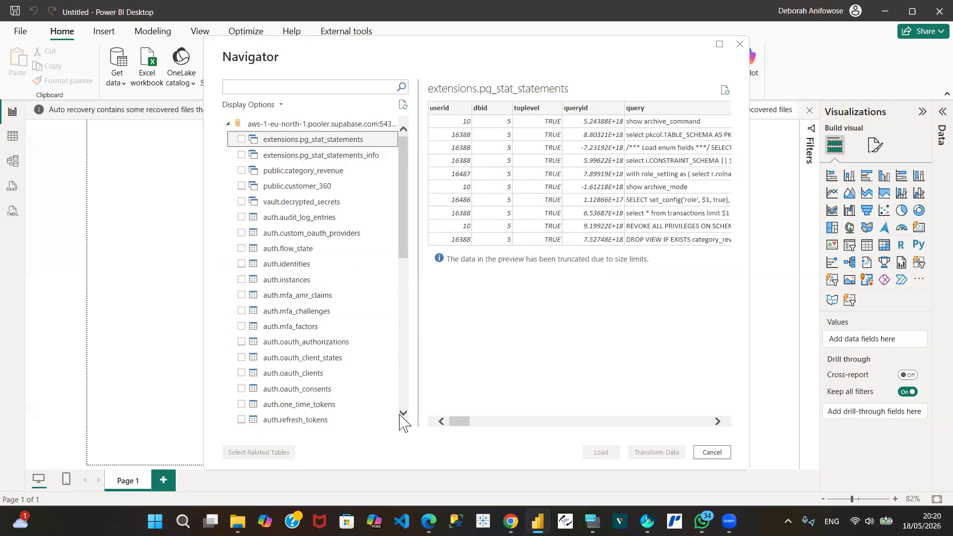
scroll(403, 416, down, 8)
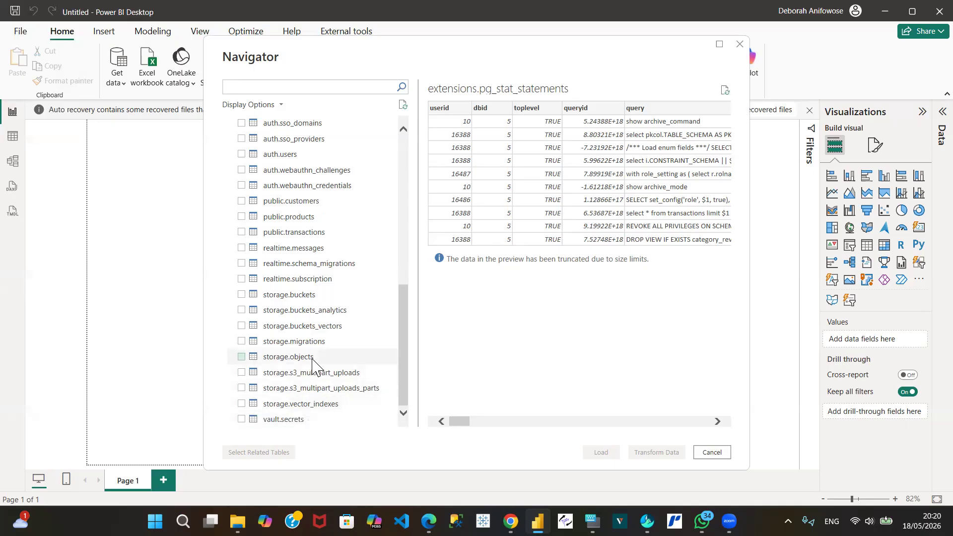
click(298, 203)
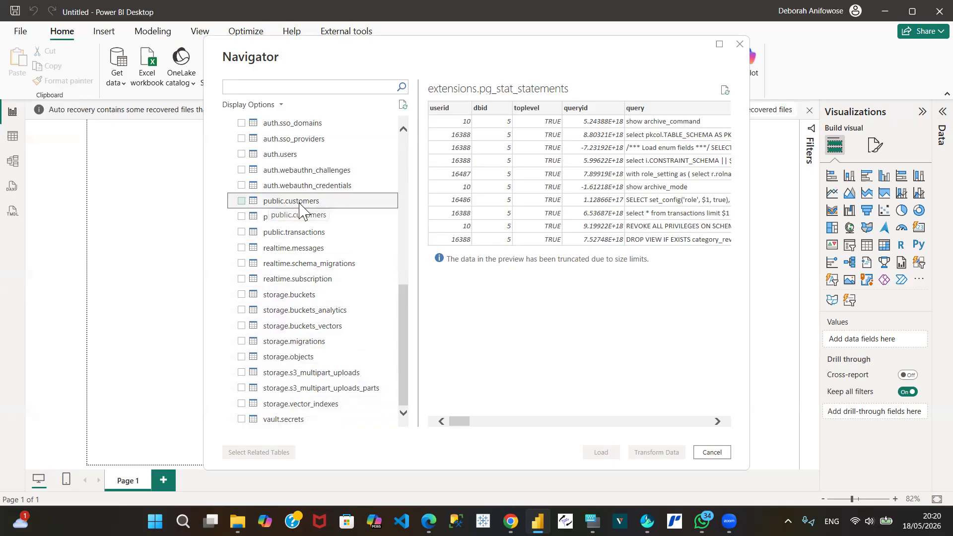
click(242, 201)
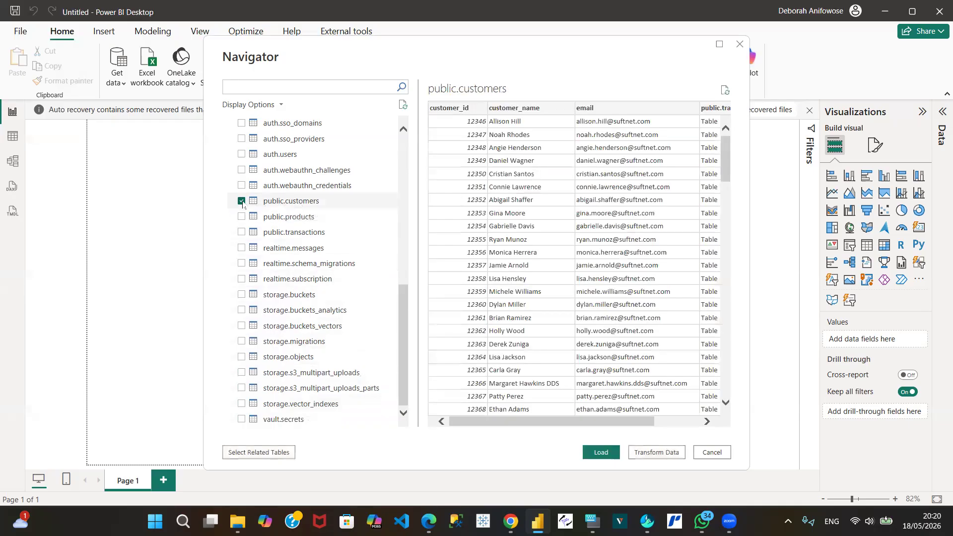
click(236, 218)
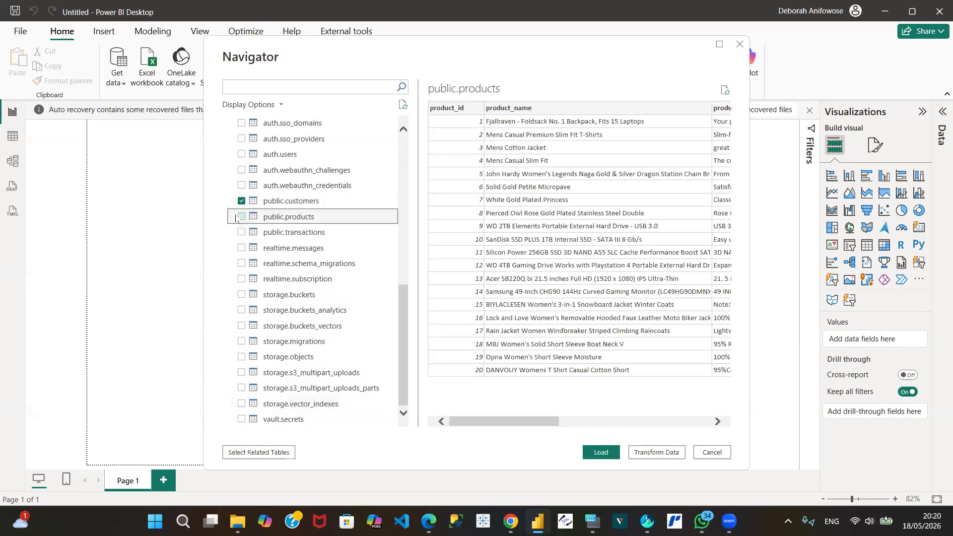
click(241, 217)
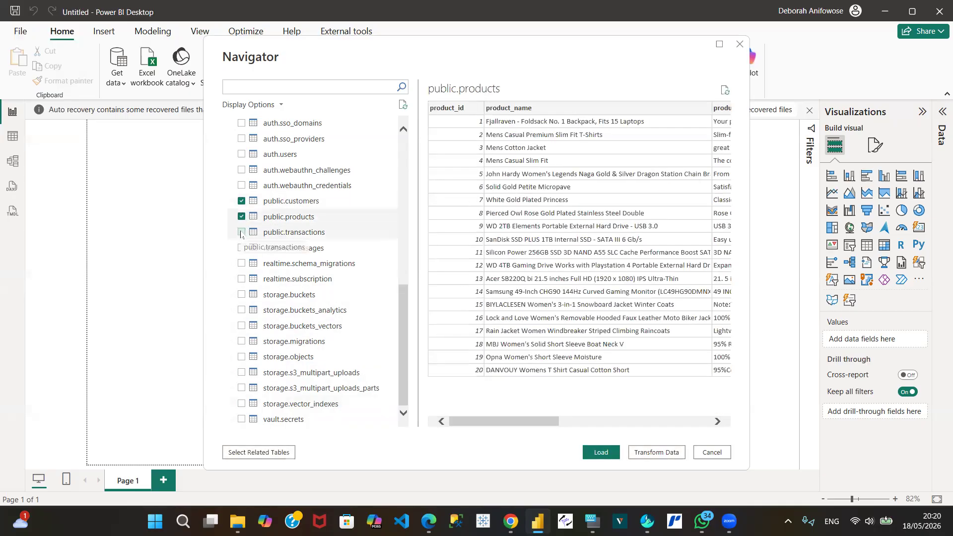
click(241, 232)
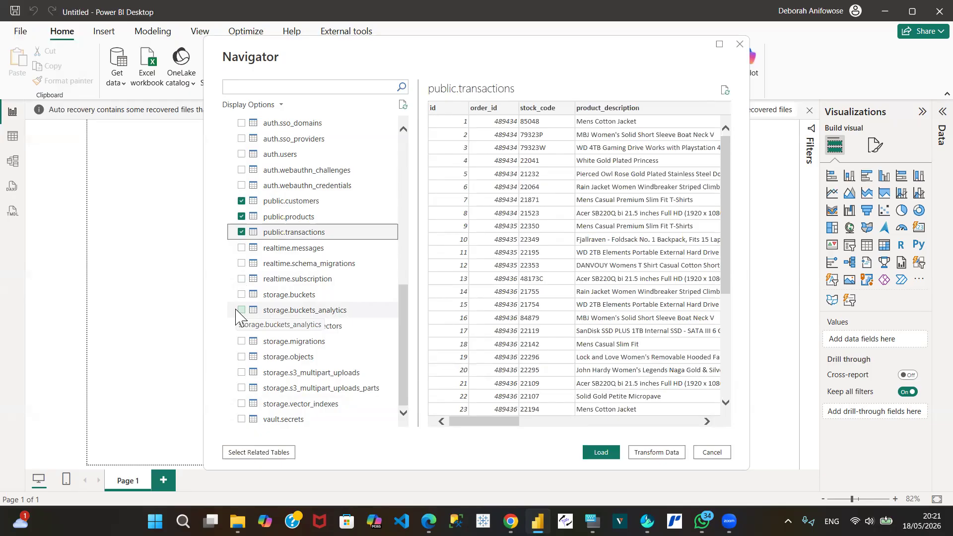
Step: Add the views public.category_revenue and public.customer_360 to the selection and open all selected items for data transformation
click(403, 129)
drag(403, 129, 403, 130)
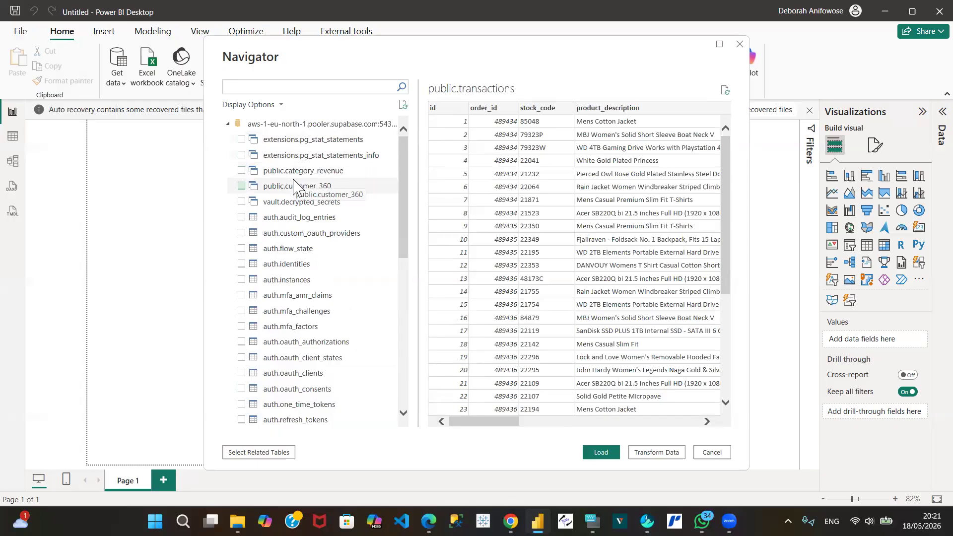
click(241, 171)
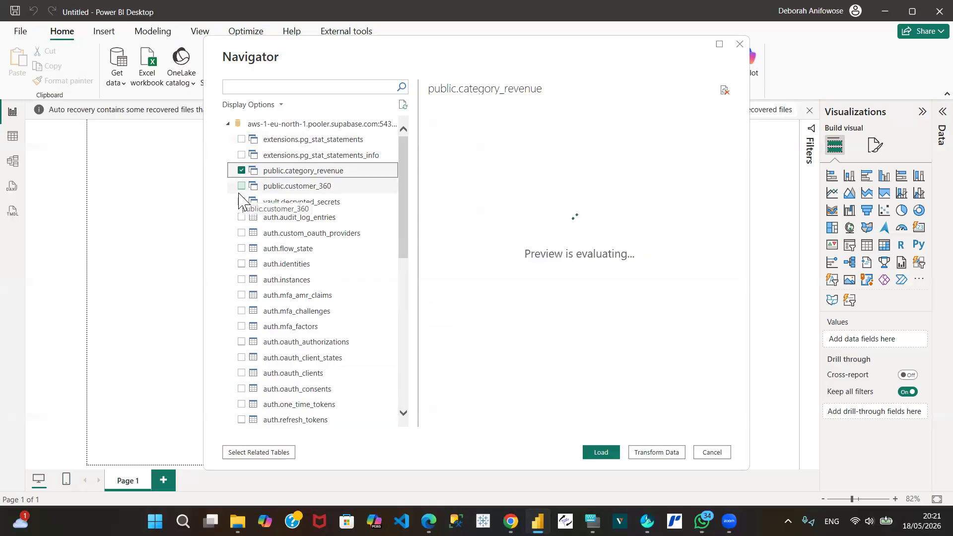
click(241, 186)
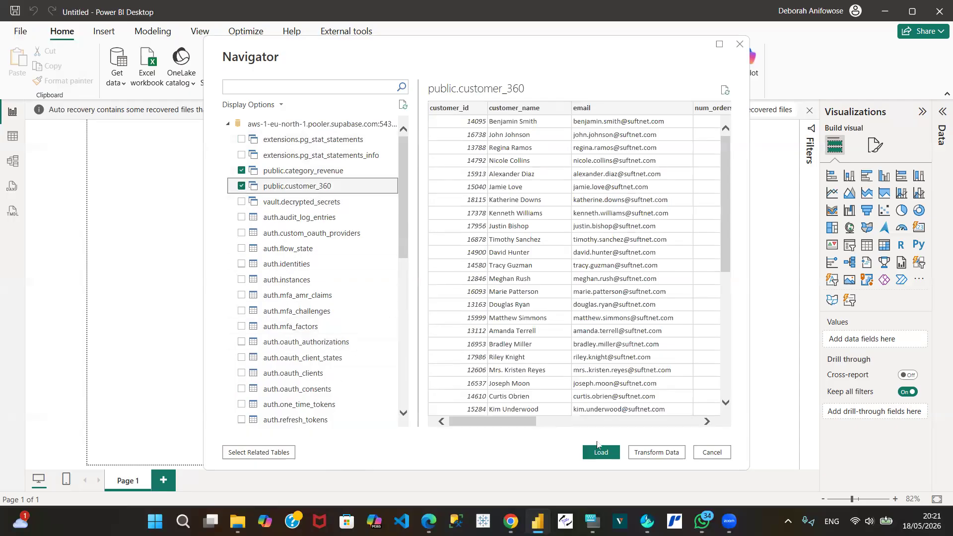
click(652, 452)
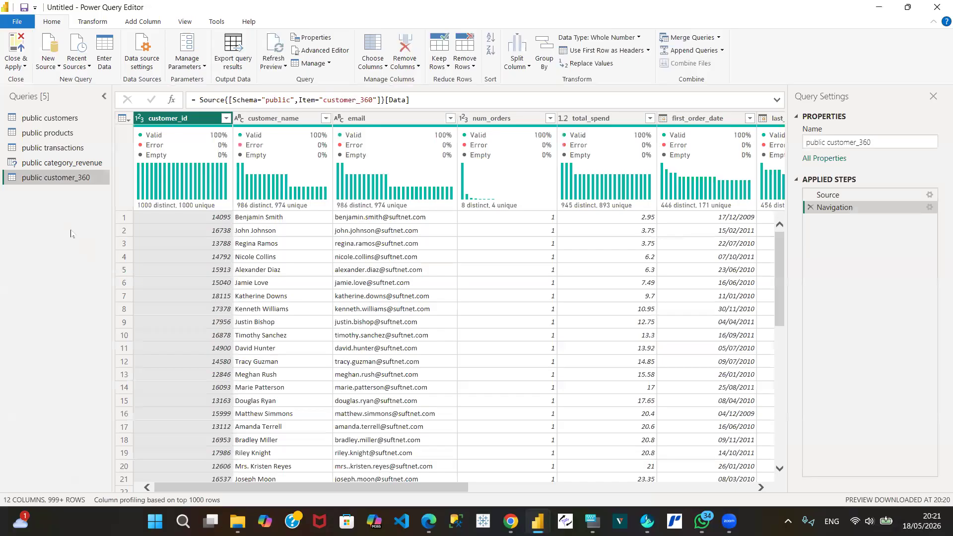
Step: Examine the column profiles of the public customers query and the contents of the public transactions query
click(40, 119)
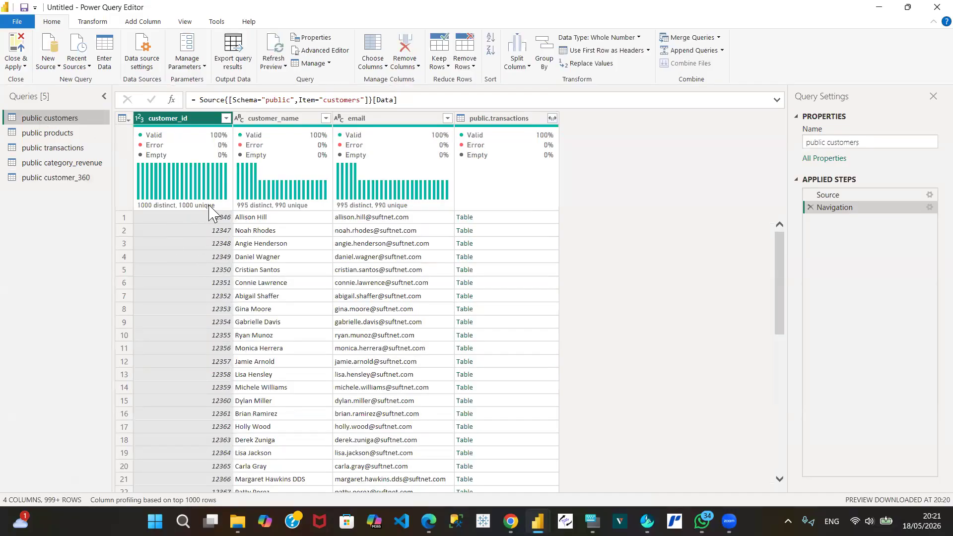
mouse_move(152, 208)
mouse_move(505, 134)
mouse_move(182, 160)
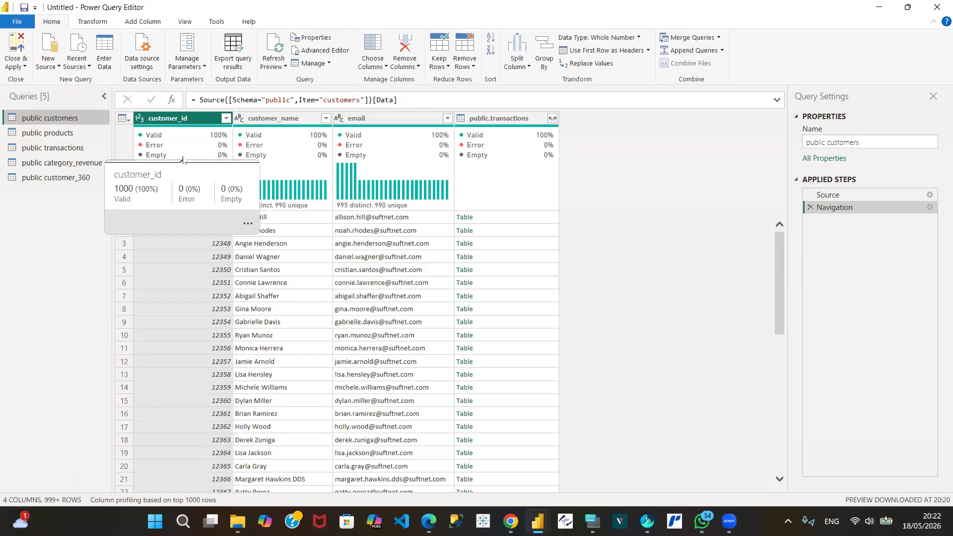
click(52, 147)
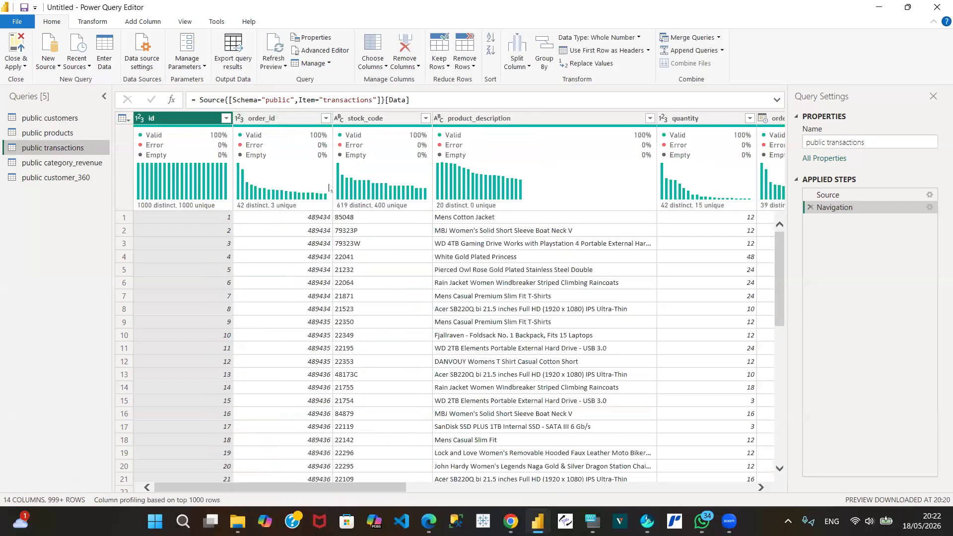
Step: Check which fields the public.transactions column in the public customers query can expand into, without applying the expansion
click(63, 120)
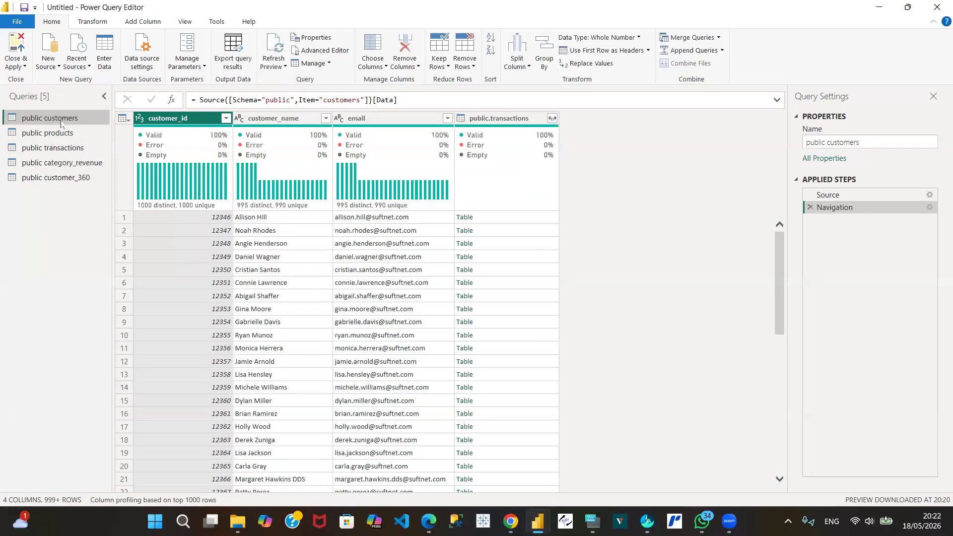
click(503, 120)
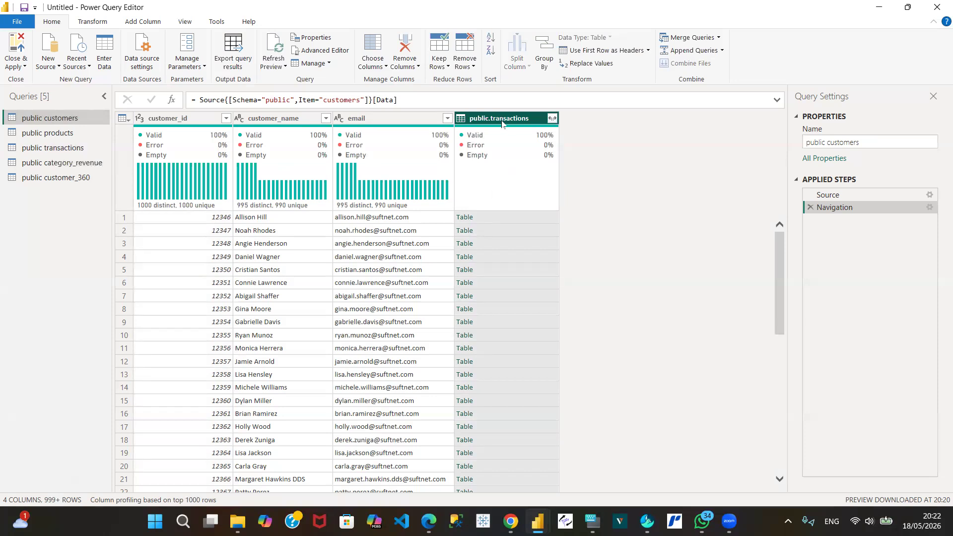
click(552, 119)
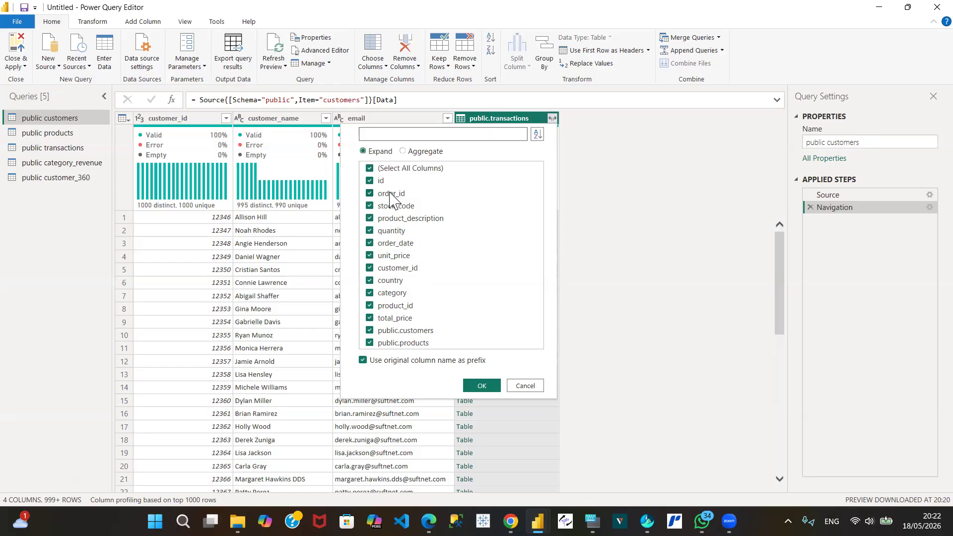
click(524, 386)
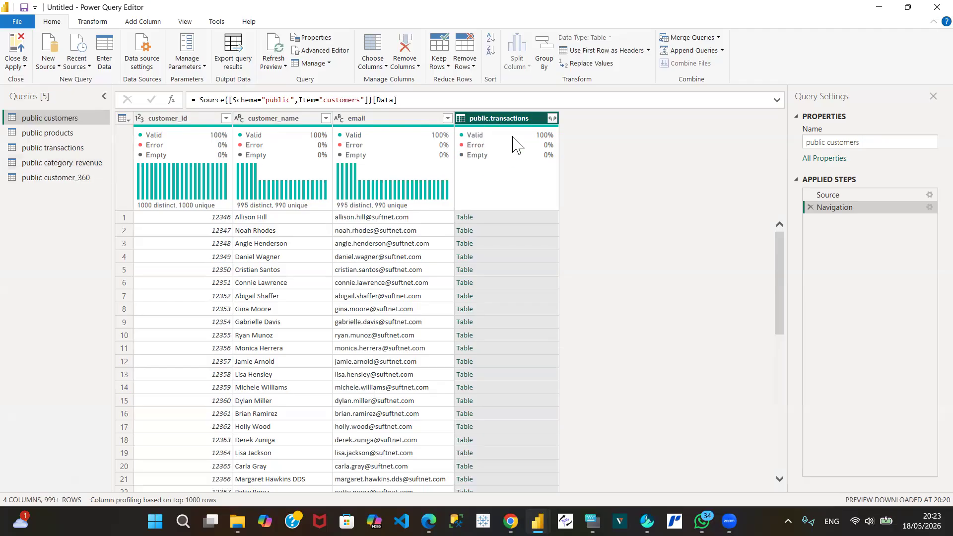
Step: Compare the public transactions query's columns with the expandable fields of public.transactions in public customers, and dismiss the field list
click(48, 151)
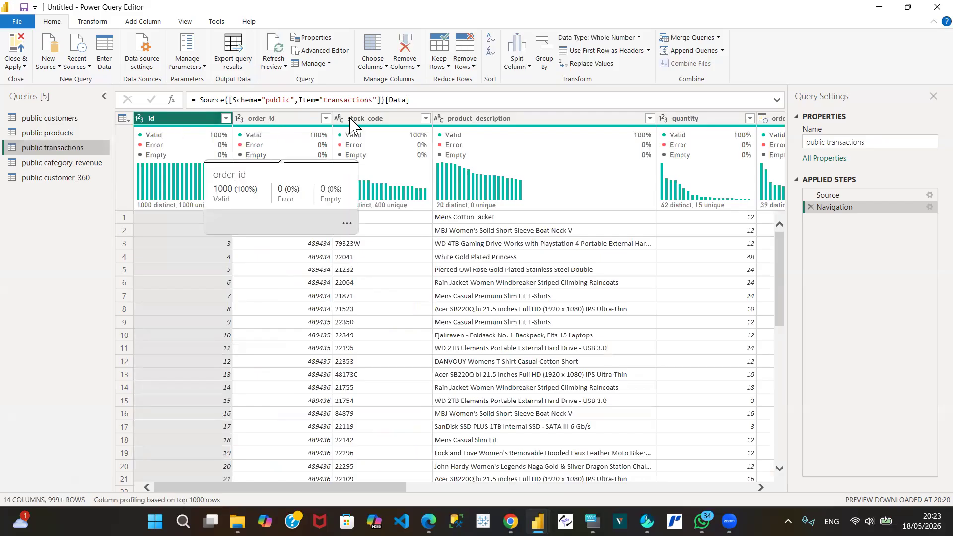
mouse_move(534, 136)
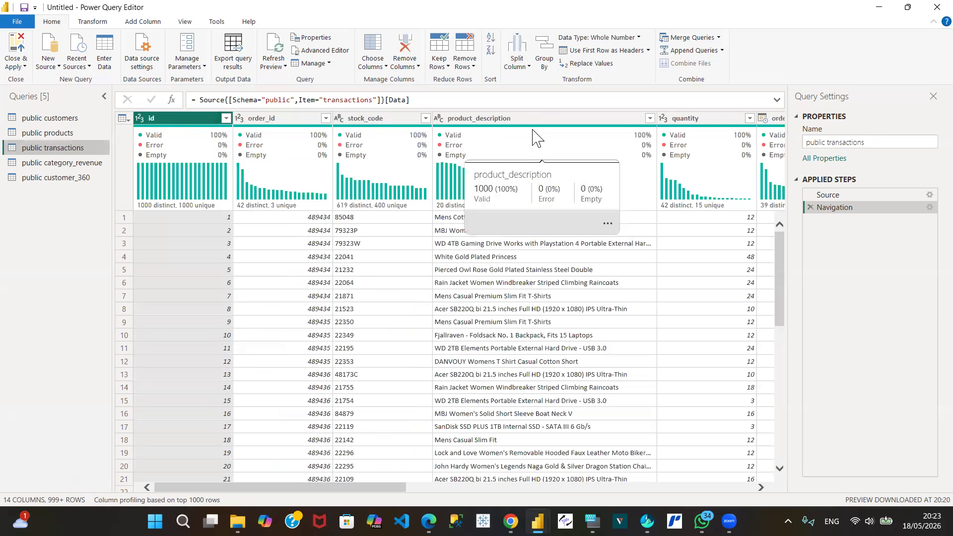
mouse_move(688, 147)
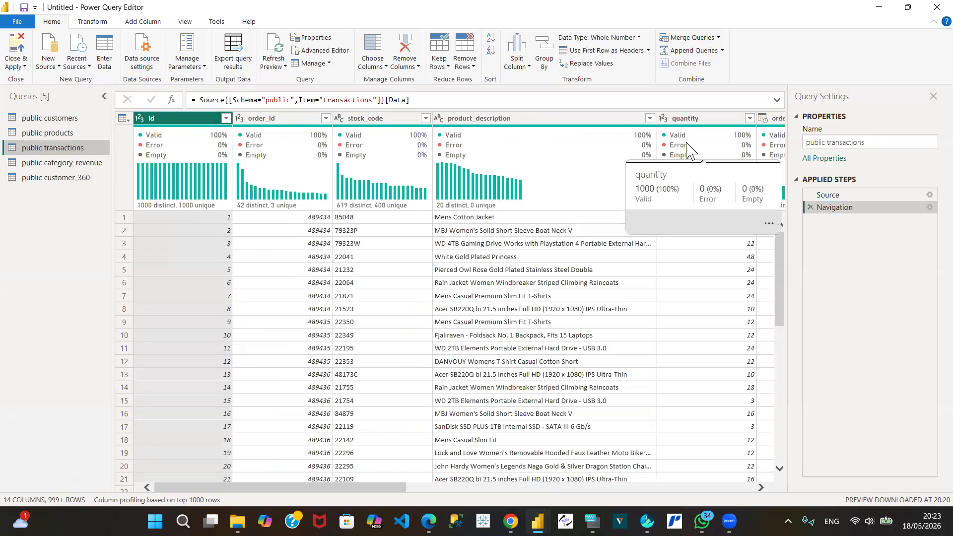
click(67, 117)
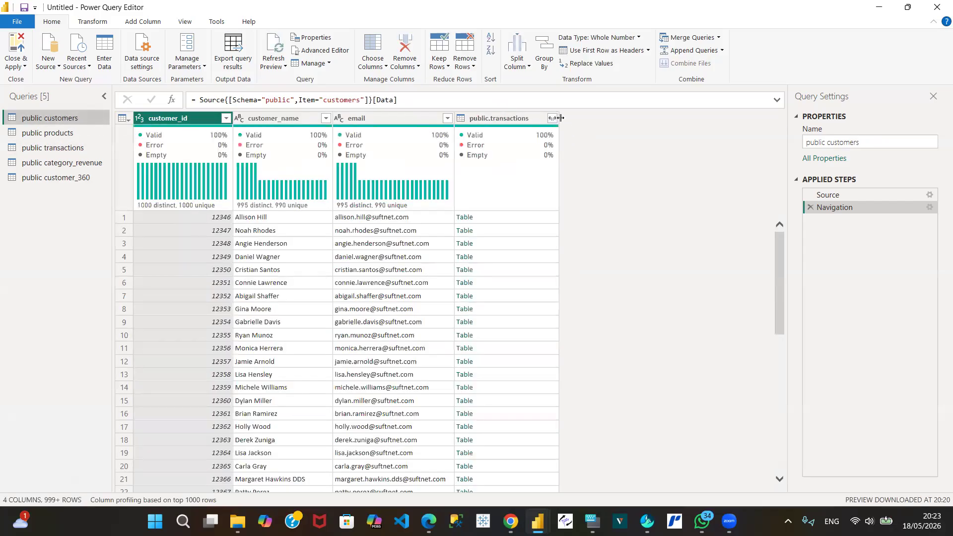
click(552, 117)
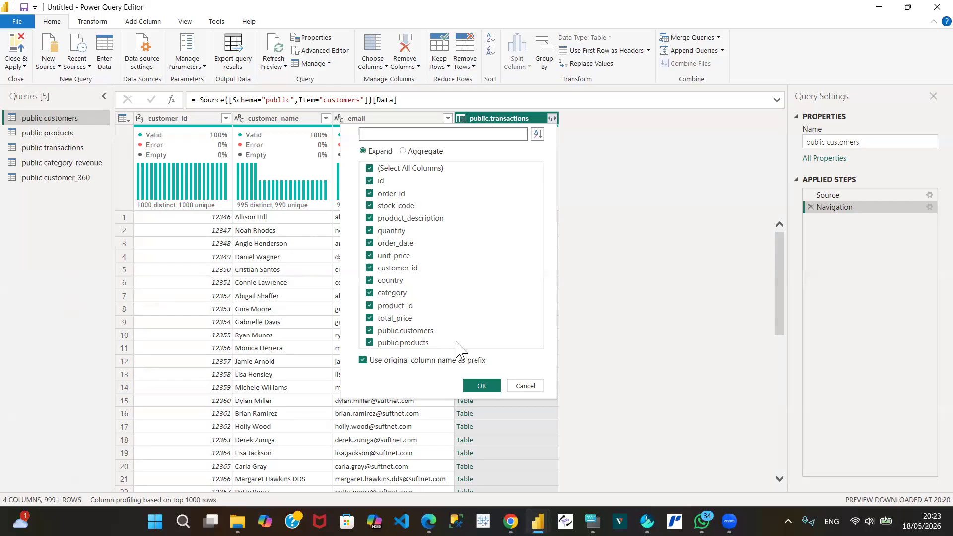
click(539, 387)
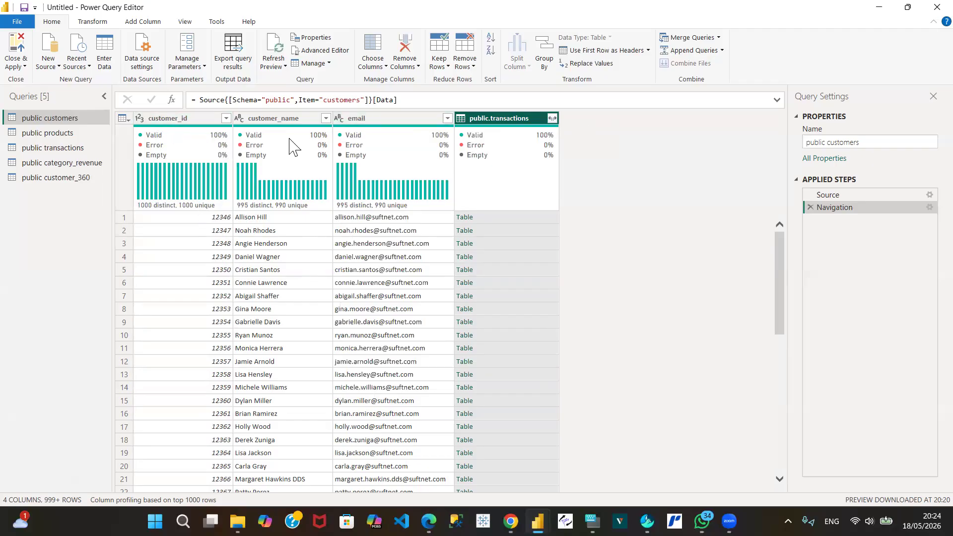
Step: Expand public.transactions in the public customers query to only country, public.customers and public.products, without the original column name as prefix
click(552, 119)
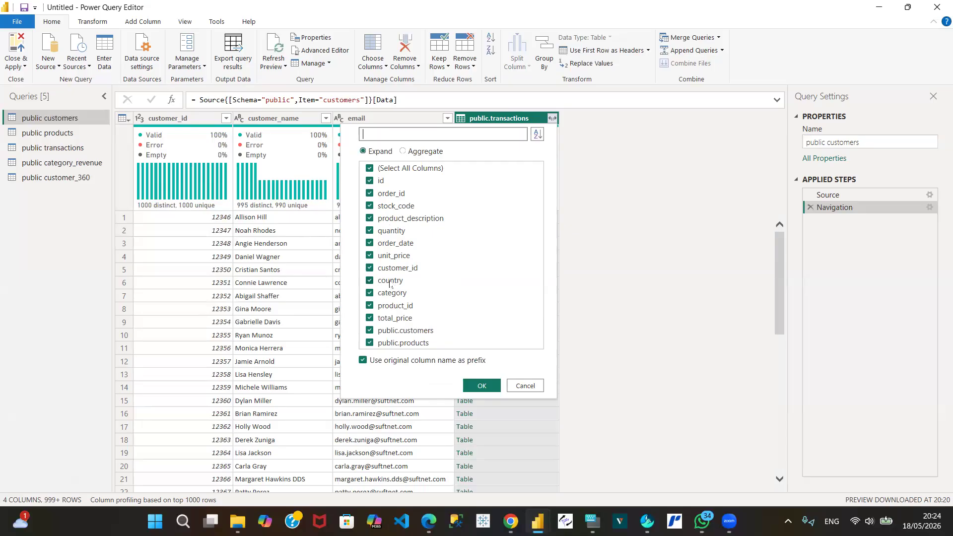
click(370, 169)
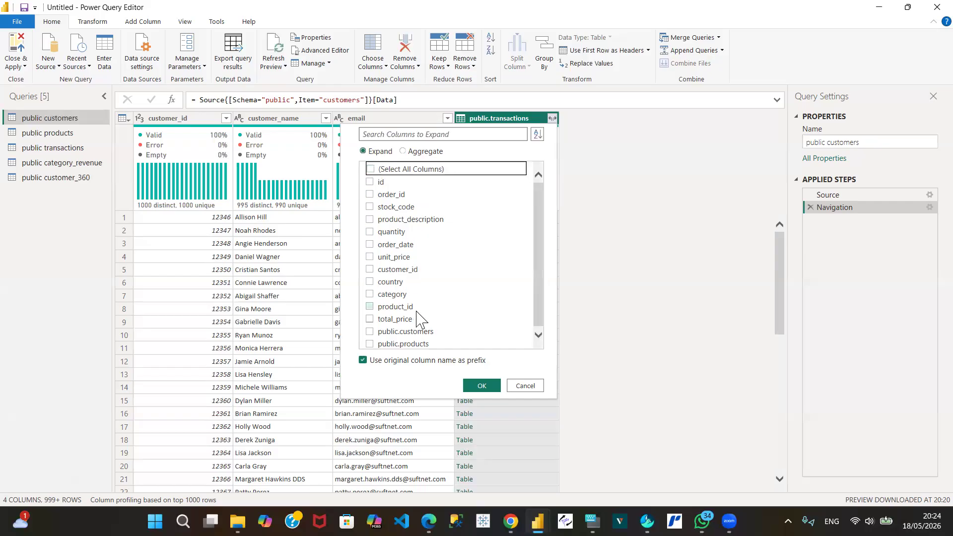
click(370, 281)
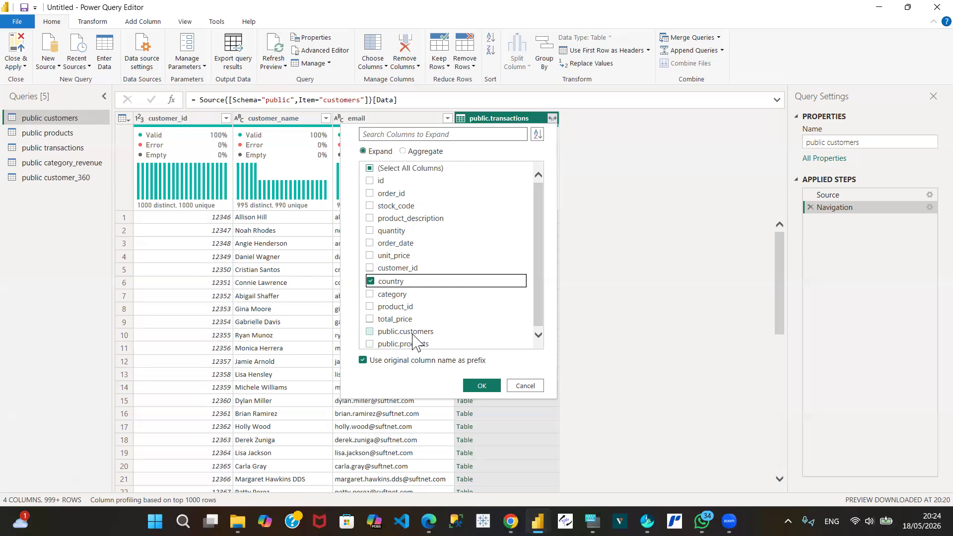
click(370, 331)
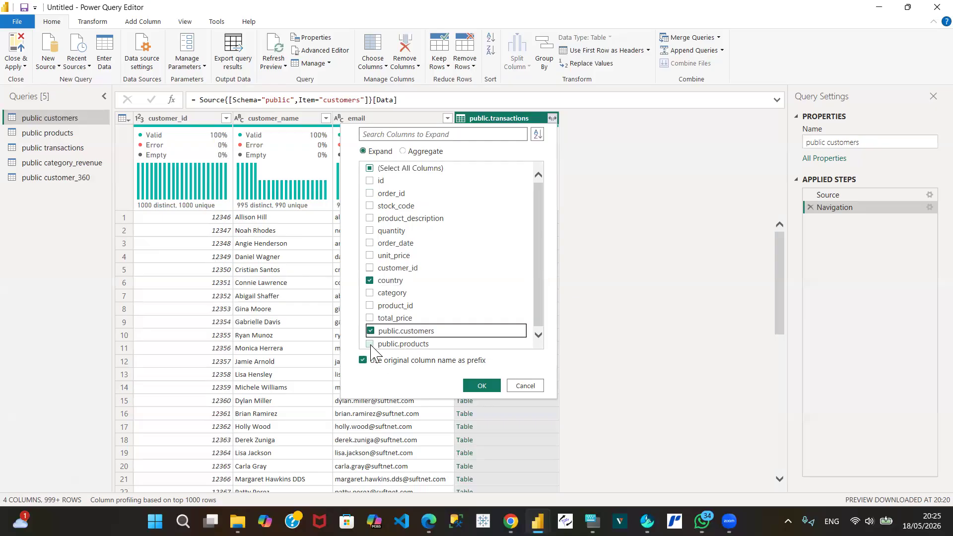
click(370, 344)
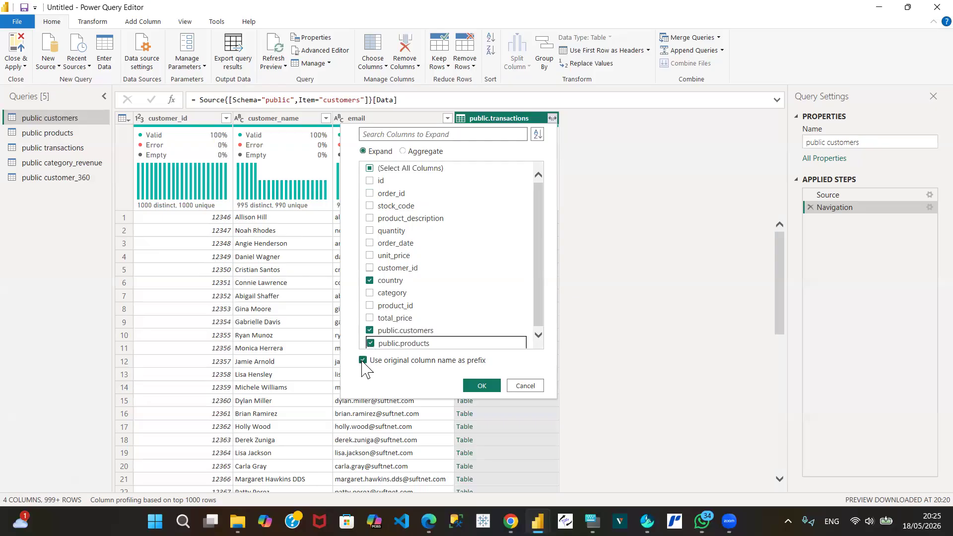
click(362, 361)
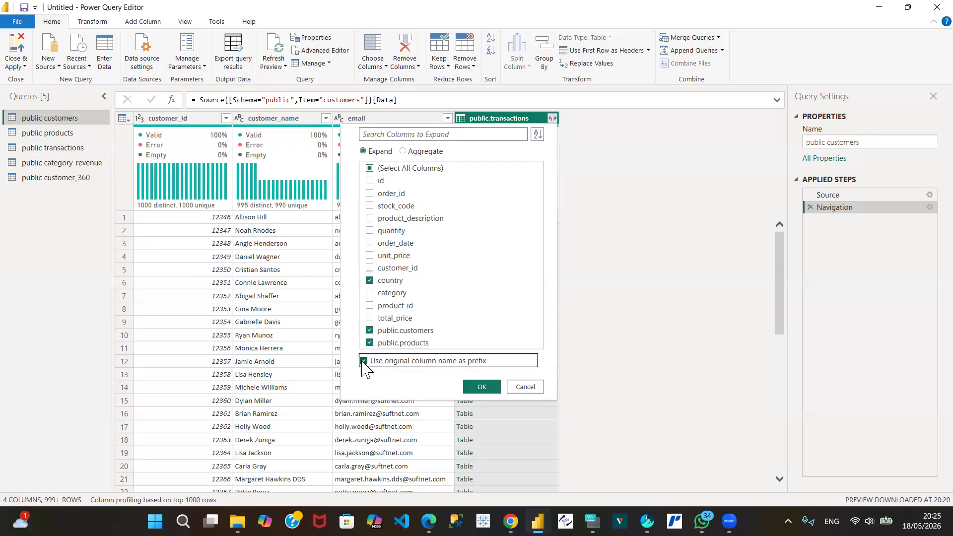
click(481, 387)
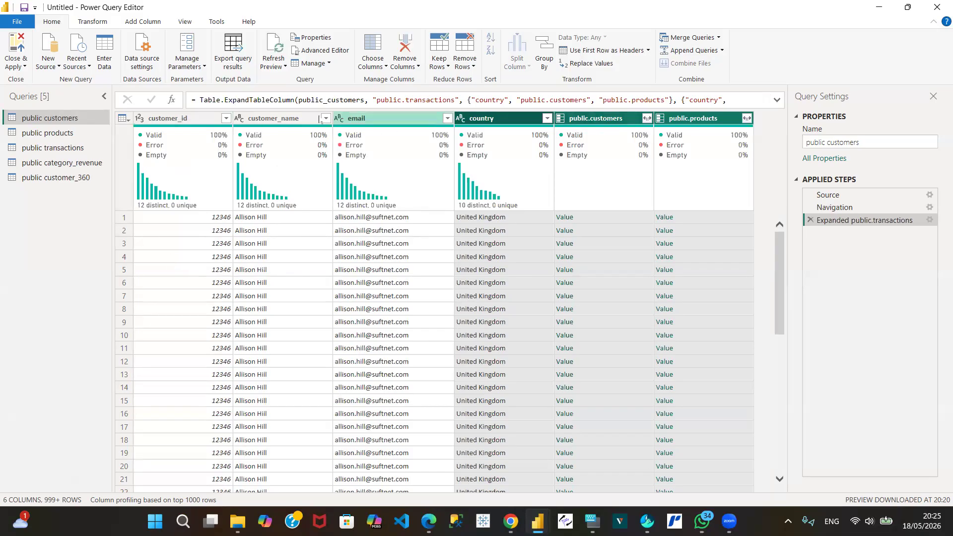
Step: Edit the Expanded public.transactions step of the public customers query so that it expands only country, excluding public.customers and public.products
mouse_move(314, 143)
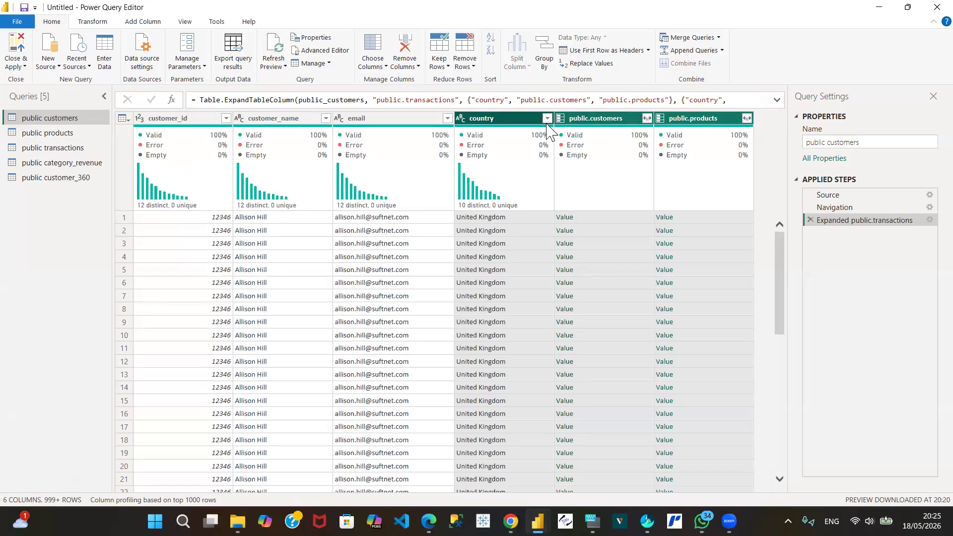
click(613, 122)
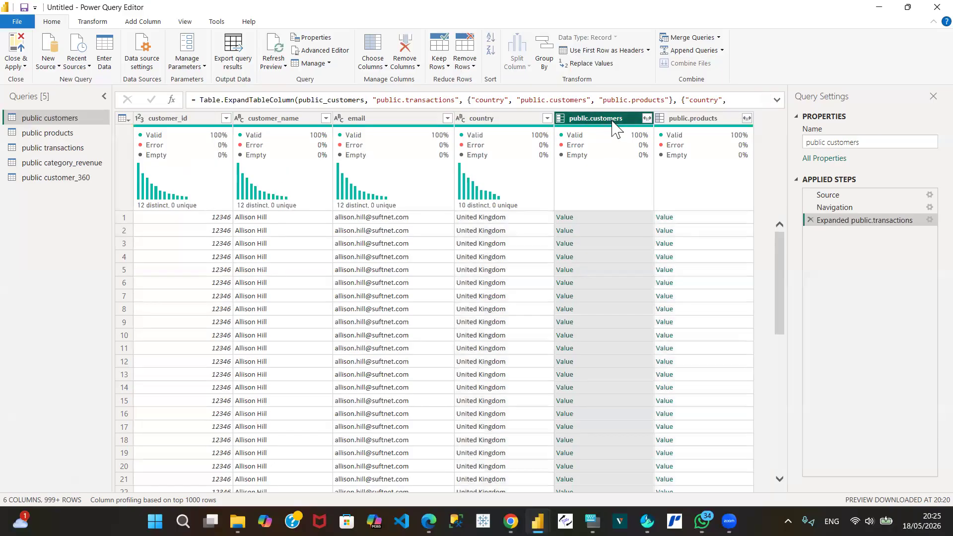
click(929, 220)
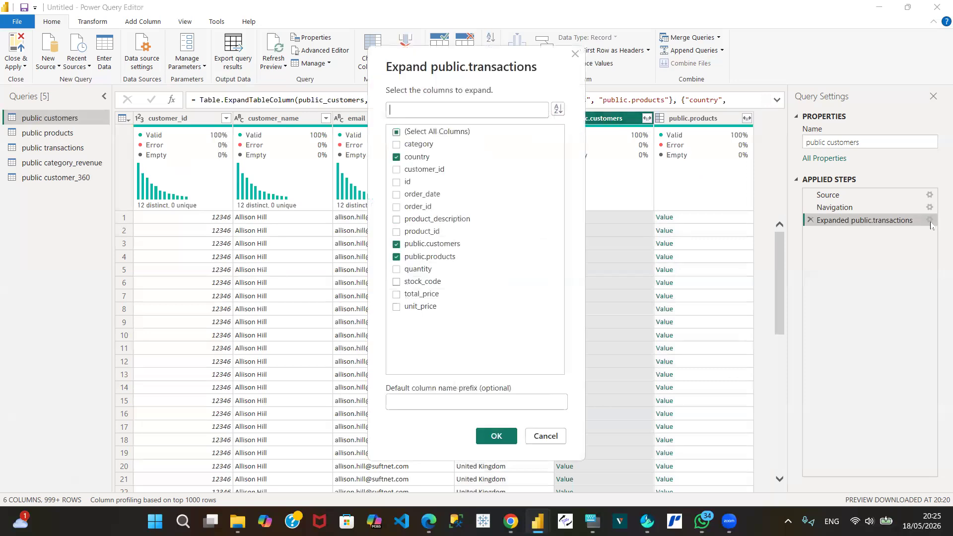
click(397, 245)
click(398, 257)
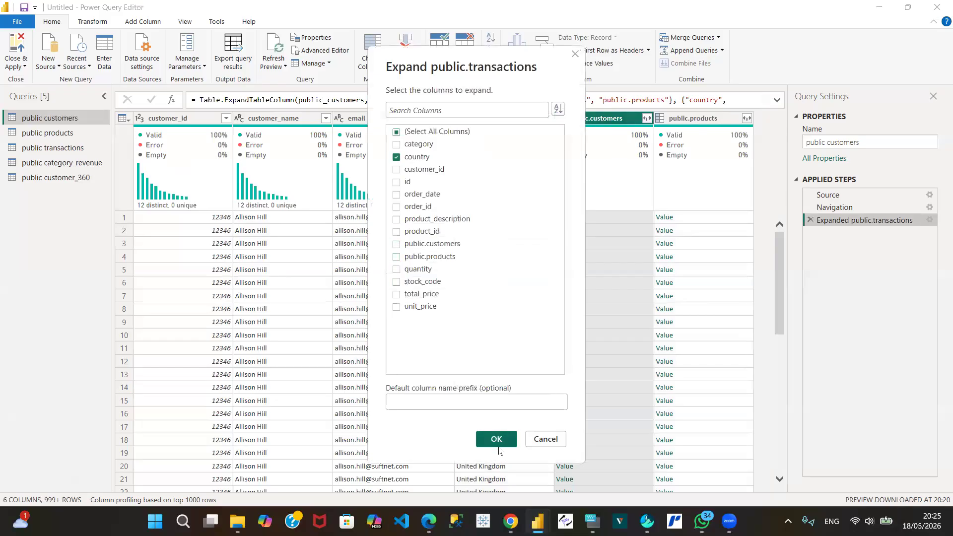
click(496, 438)
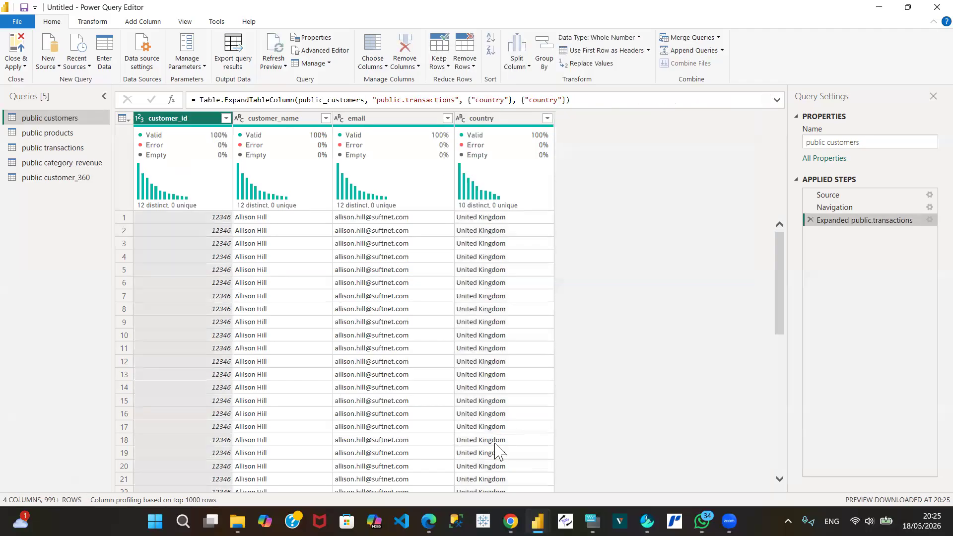
Step: Load the complete list of country values in the public customers query, review it, and close the list without filtering
click(547, 119)
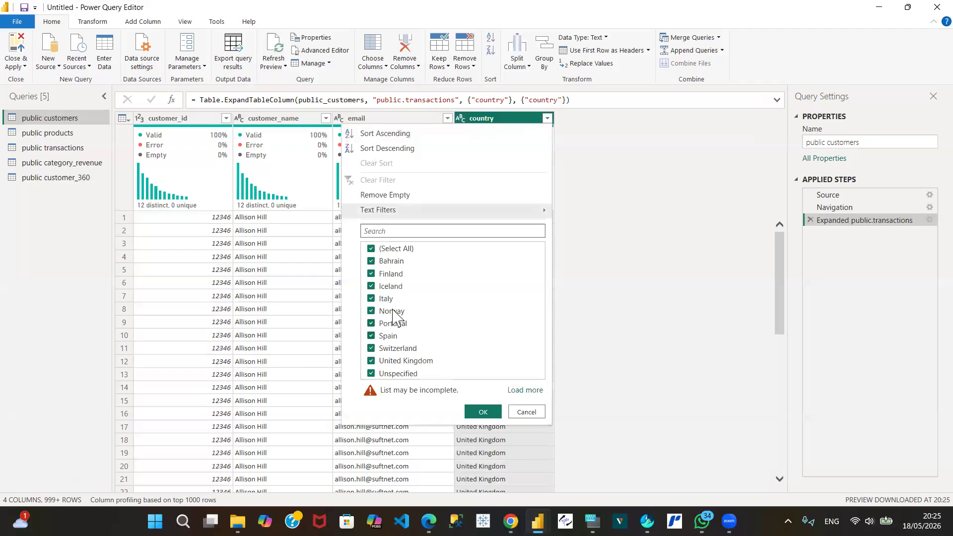
click(525, 390)
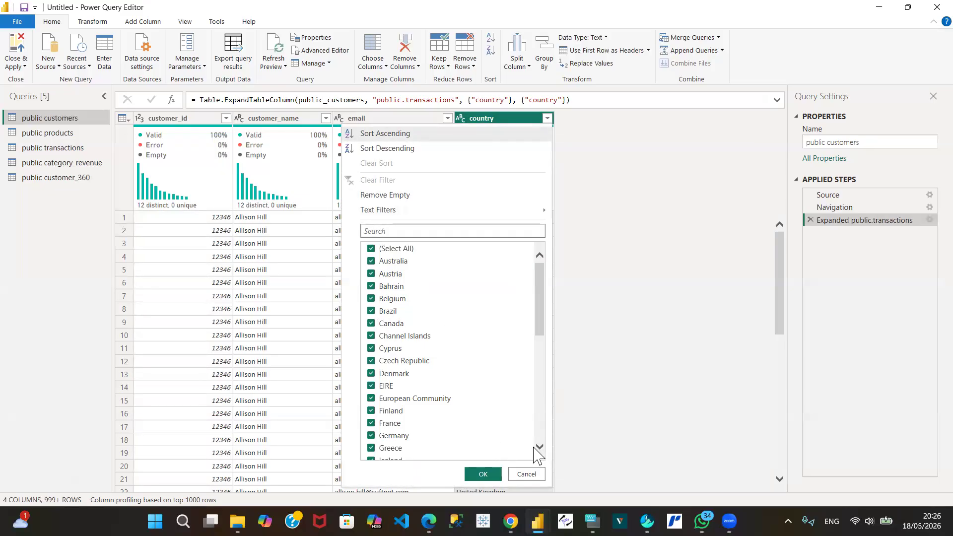
drag(539, 449, 543, 452)
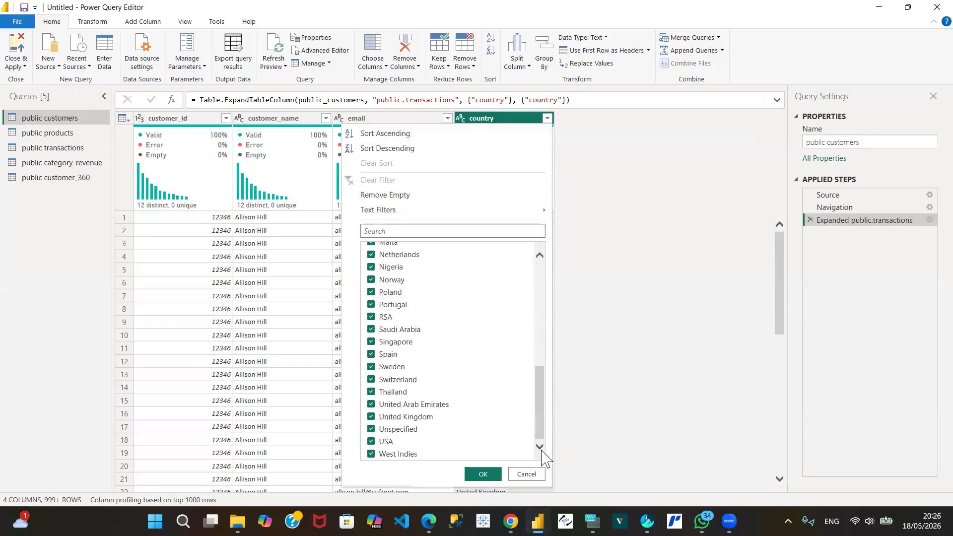
click(527, 473)
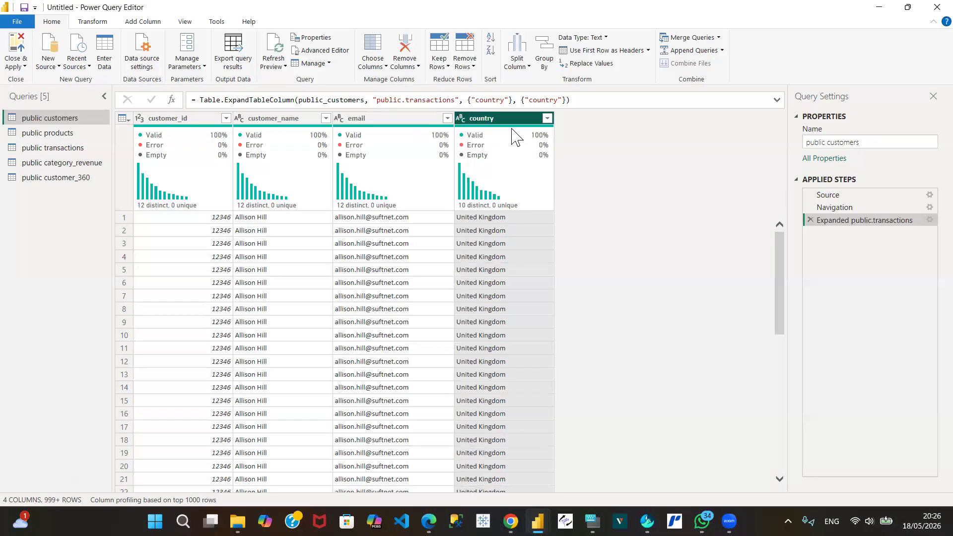
mouse_move(464, 135)
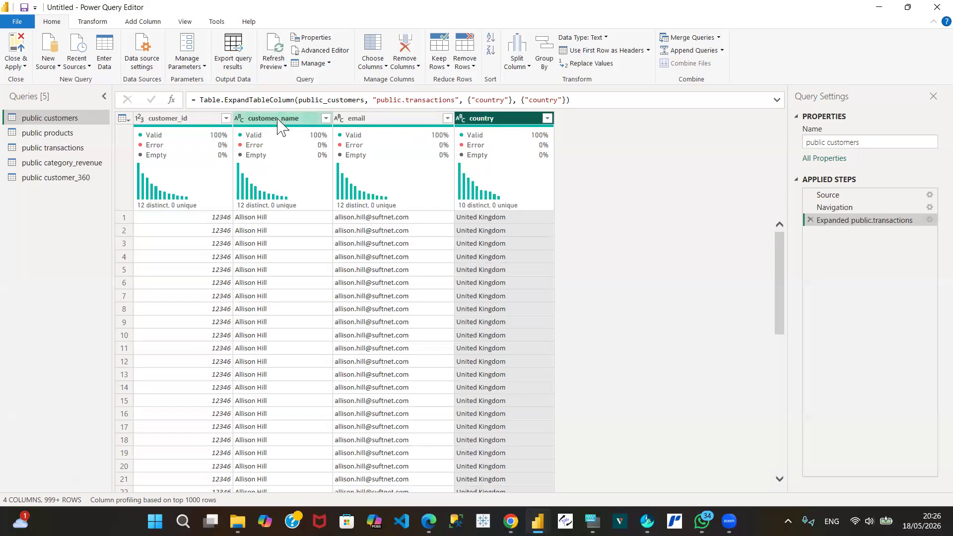
mouse_move(164, 133)
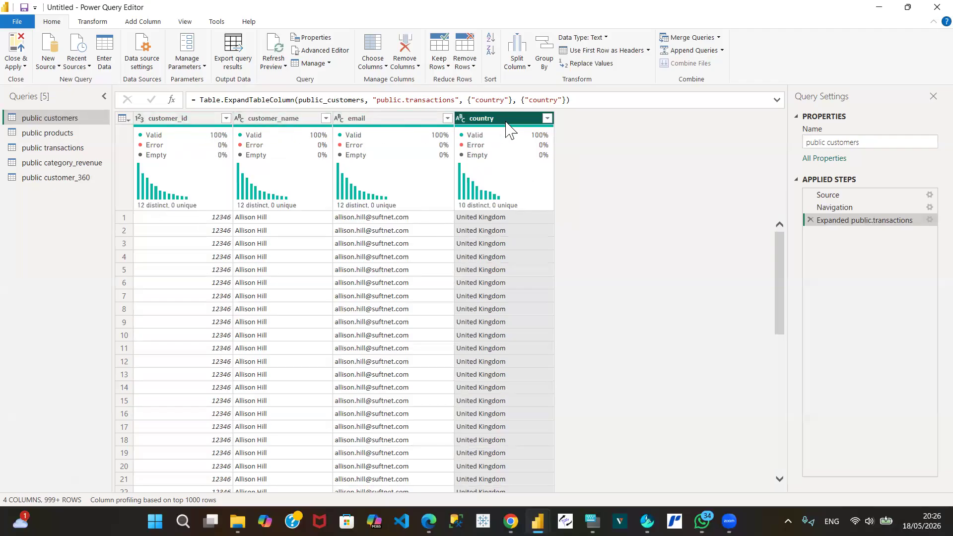
Step: Examine the columns and column profiles of the public products query, from product_id through public.transactions
click(58, 134)
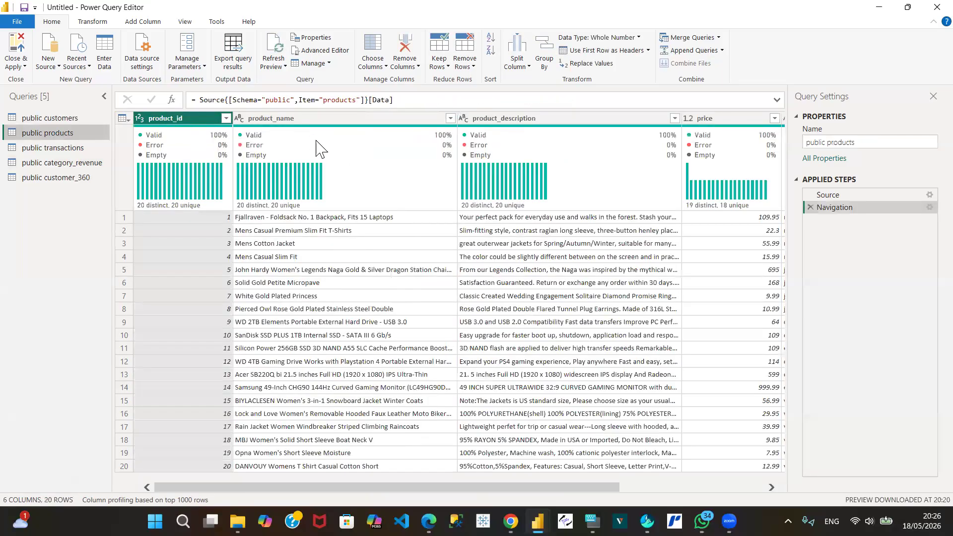
mouse_move(318, 147)
mouse_move(546, 129)
click(769, 491)
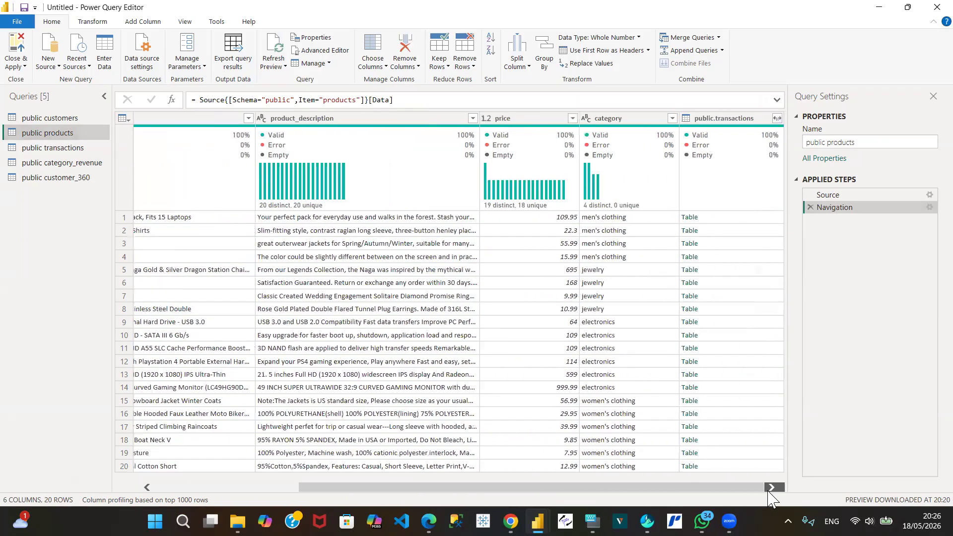
mouse_move(551, 133)
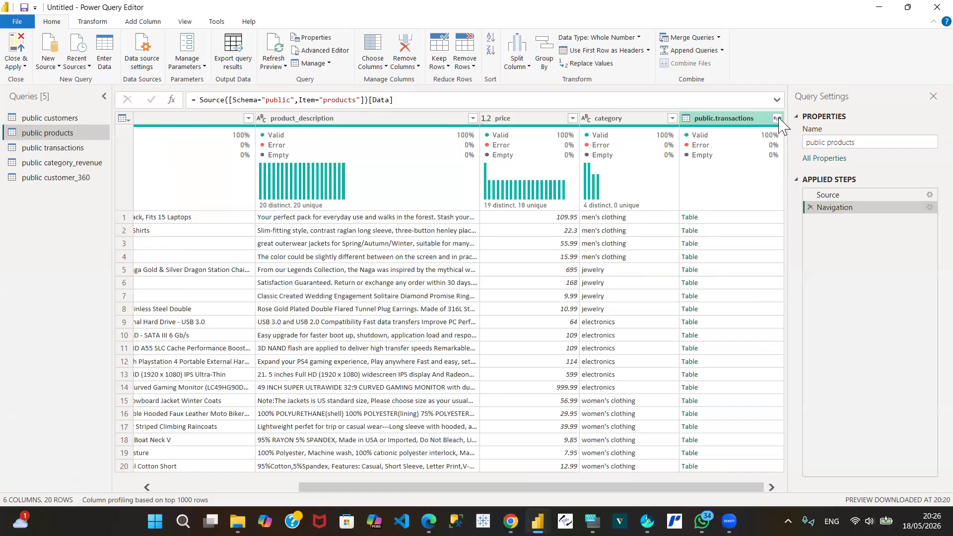
click(173, 488)
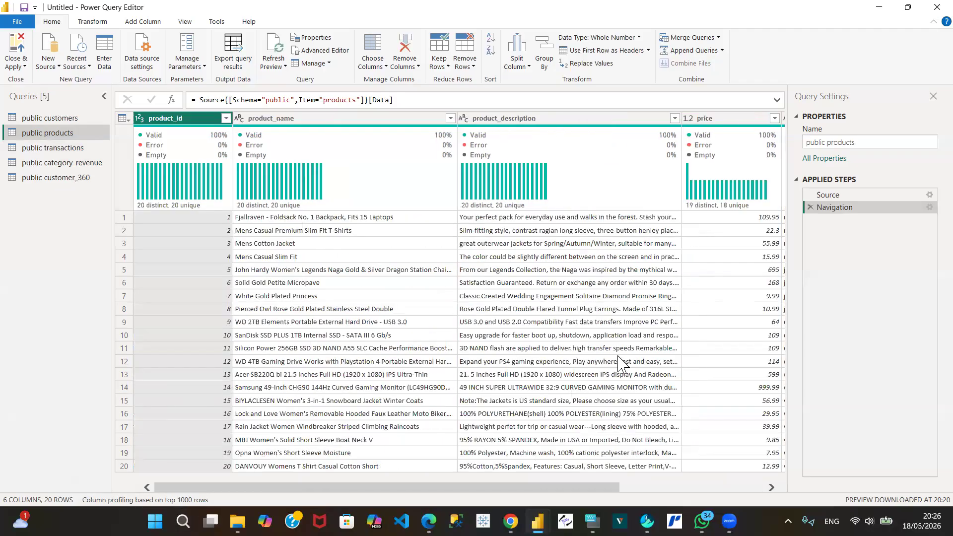
click(759, 488)
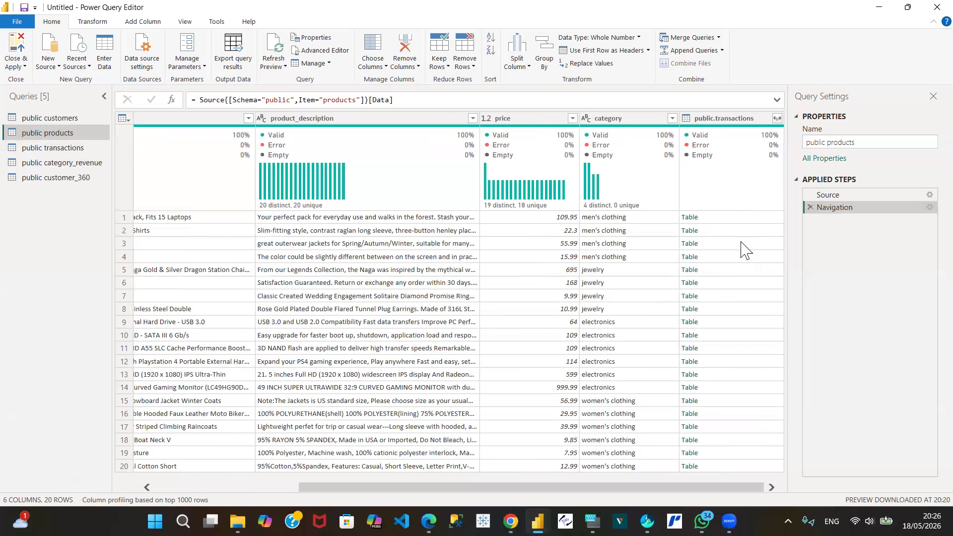
Step: Expand public.transactions in the public products query to only unit_price, without a column name prefix, and review the resulting columns
click(777, 118)
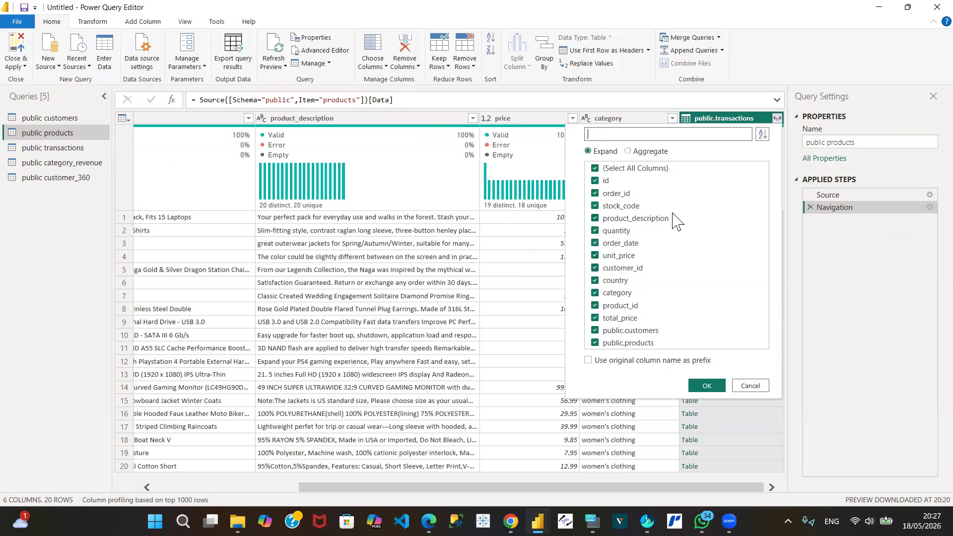
click(594, 170)
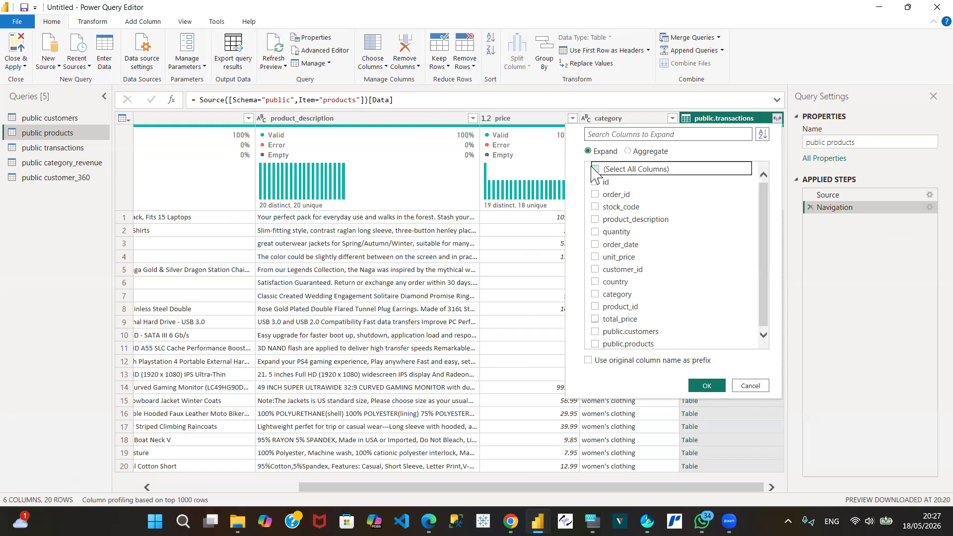
click(596, 257)
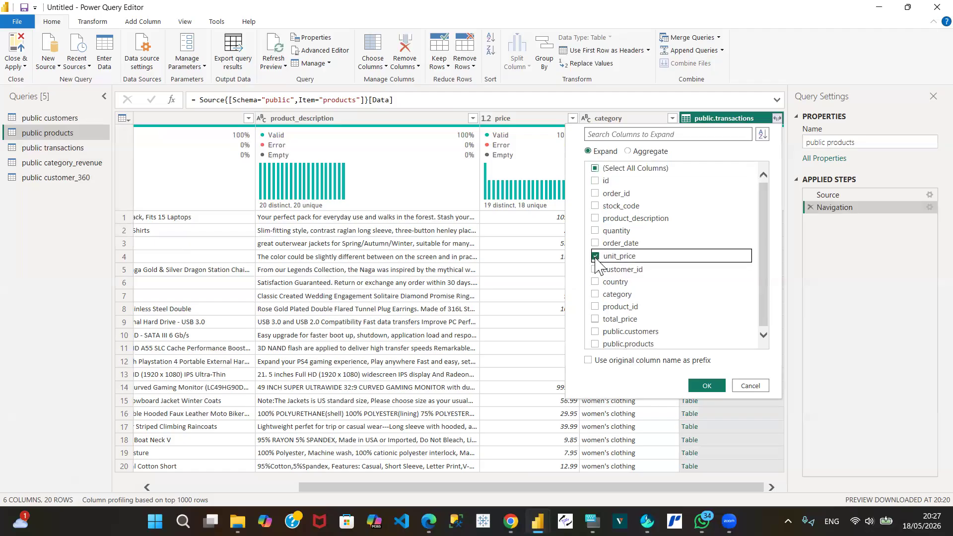
click(710, 387)
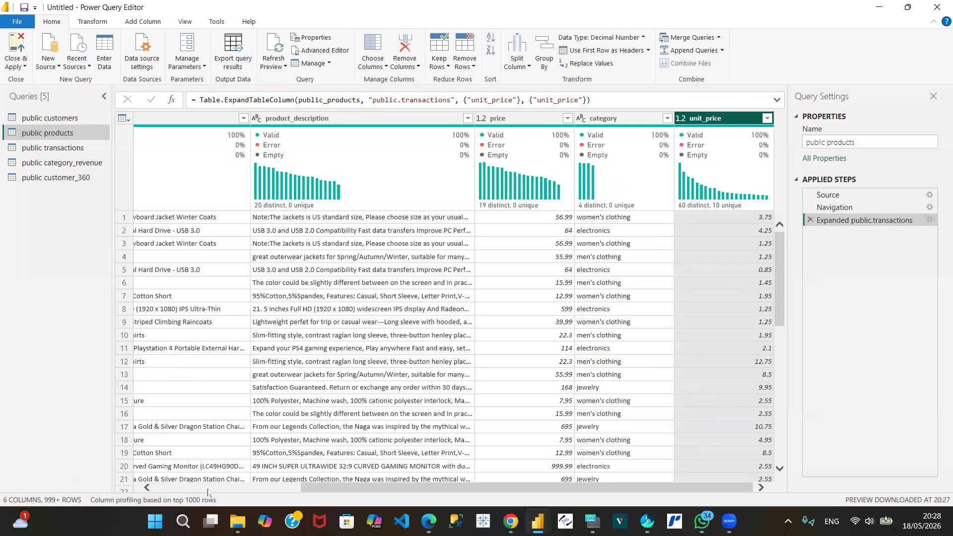
click(179, 490)
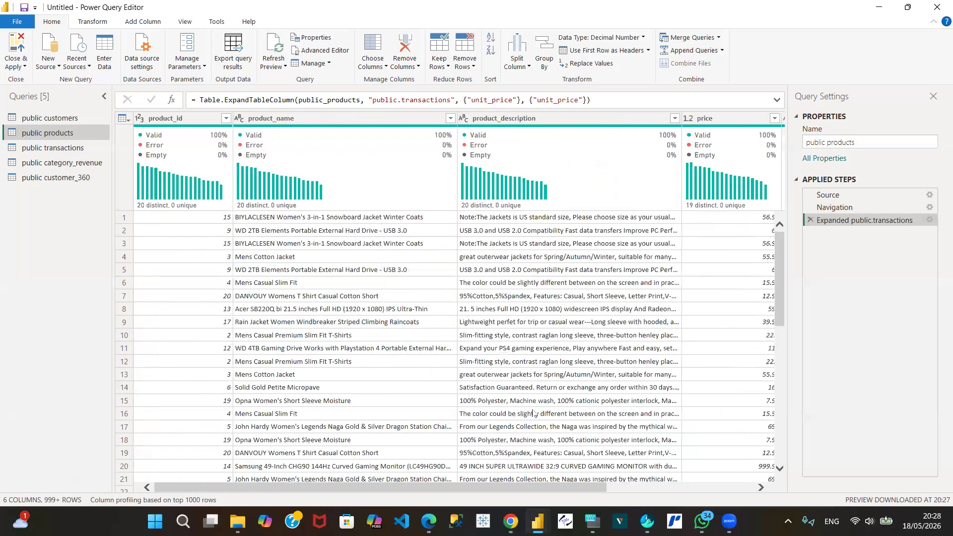
click(741, 492)
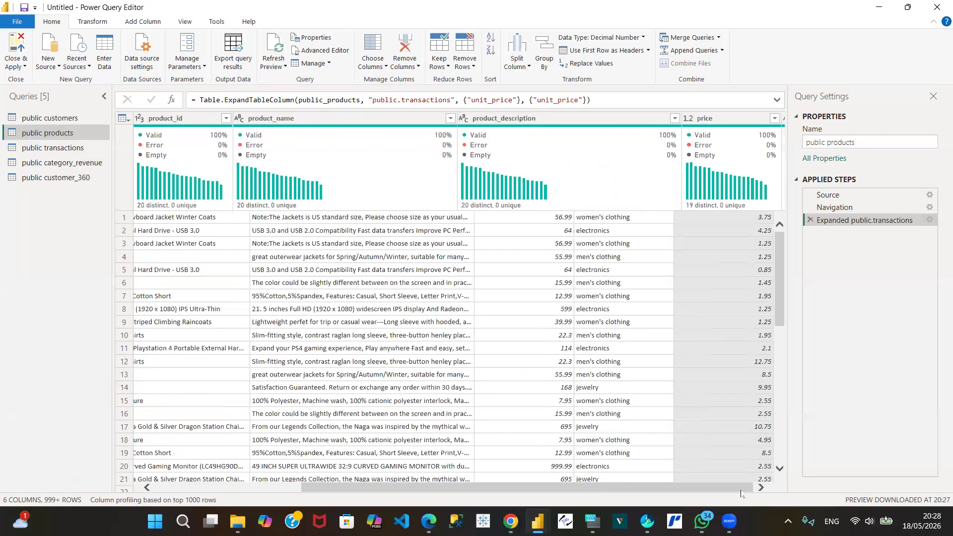
Step: Edit the Expanded public.transactions step of the public products query to include quantity alongside unit_price
click(929, 220)
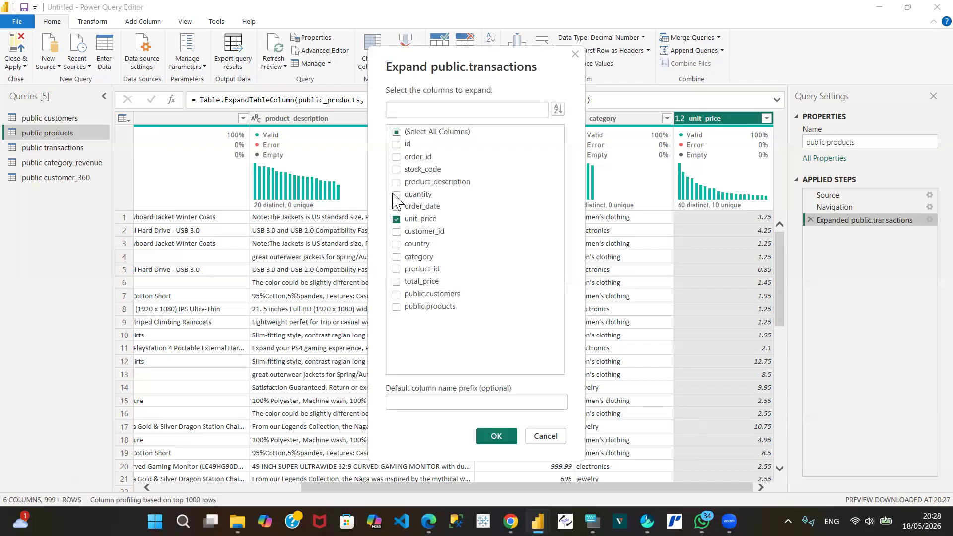
click(495, 440)
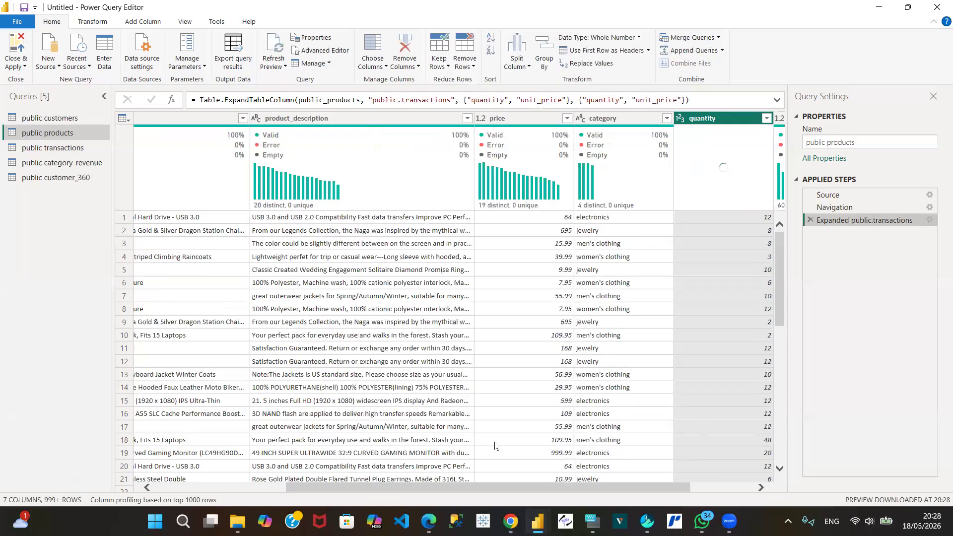
click(754, 491)
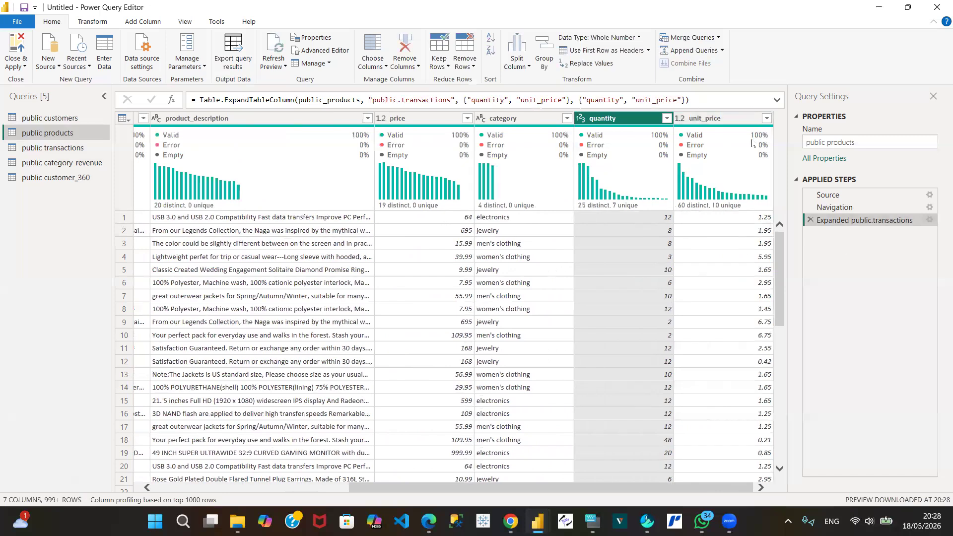
click(930, 220)
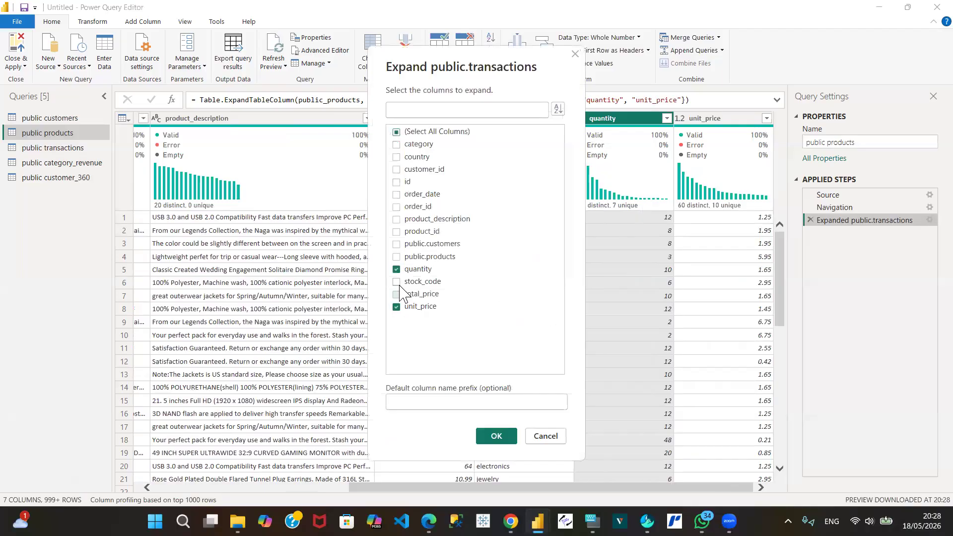
click(397, 270)
click(396, 307)
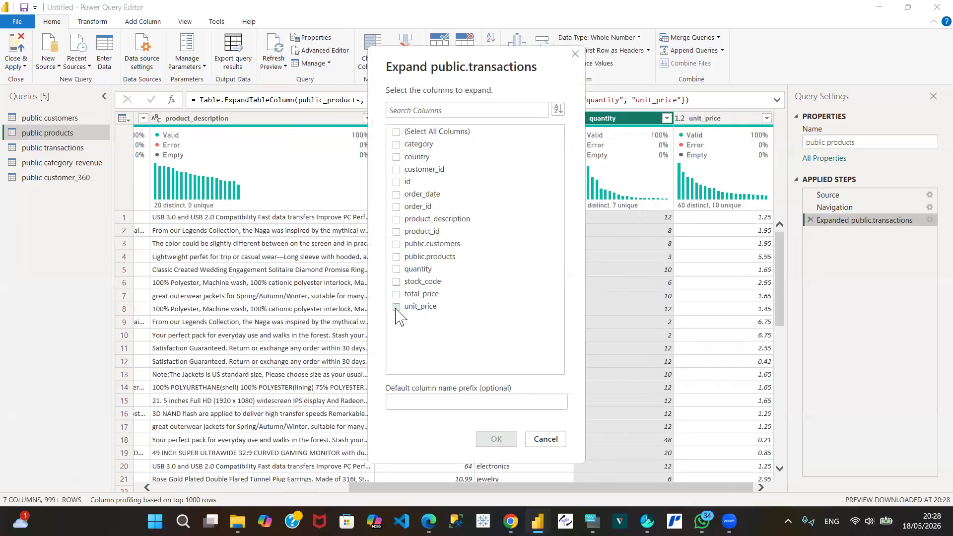
click(545, 439)
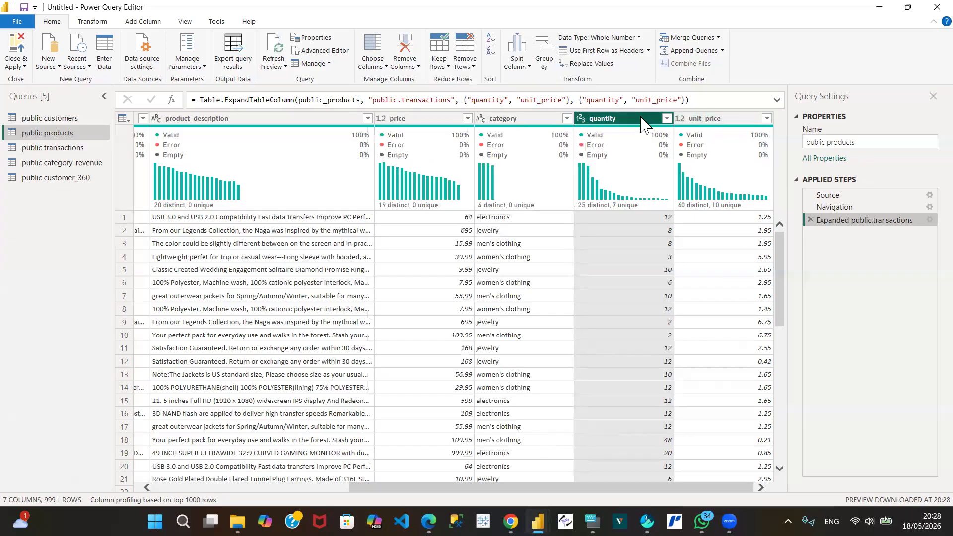
Step: Remove the quantity and unit_price columns from the public products query
ctrl+click(717, 118)
right_click(718, 121)
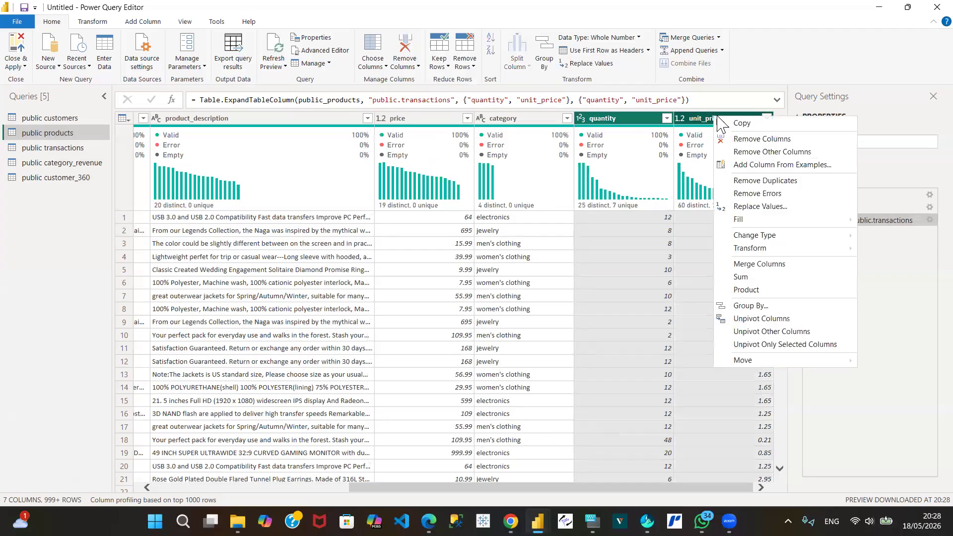
click(759, 139)
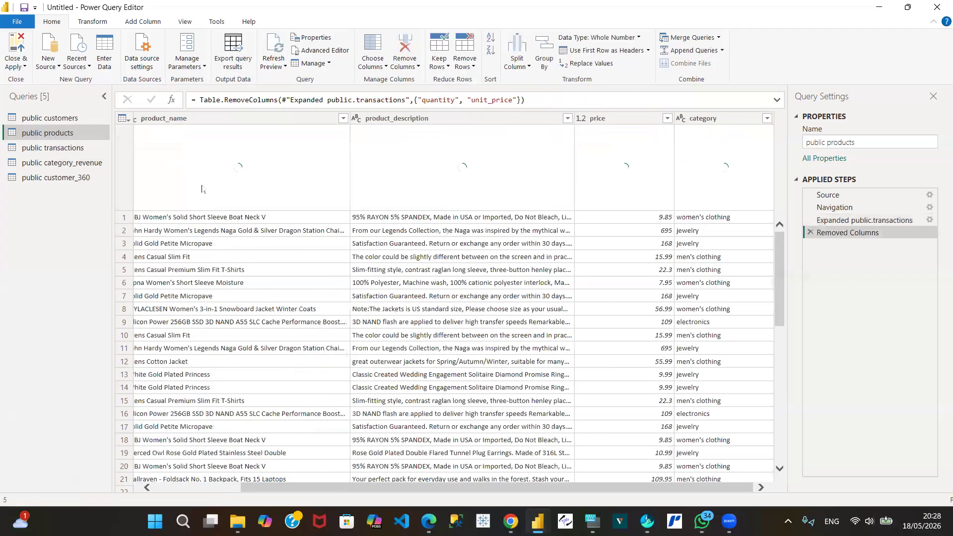
Step: Switch column profiling for the public transactions query to the entire data set
click(65, 149)
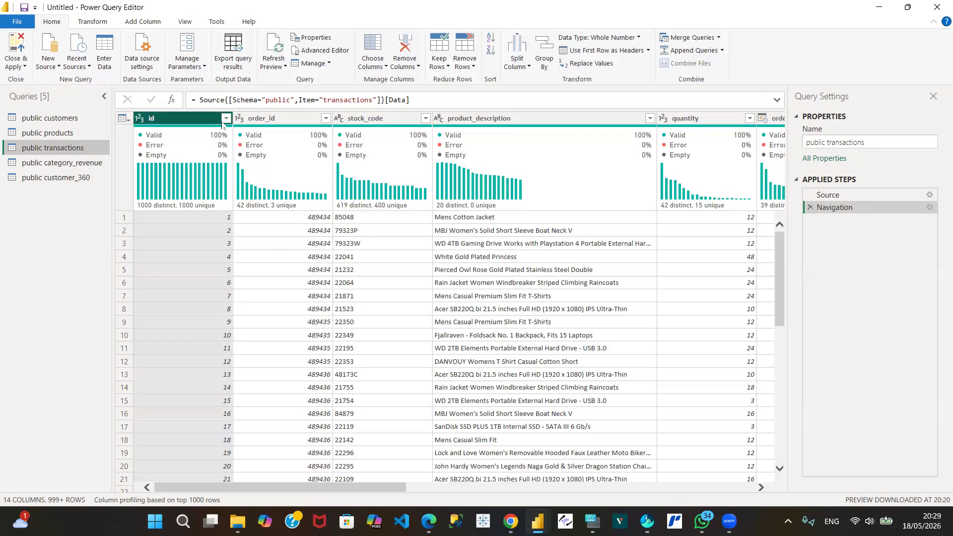
click(173, 502)
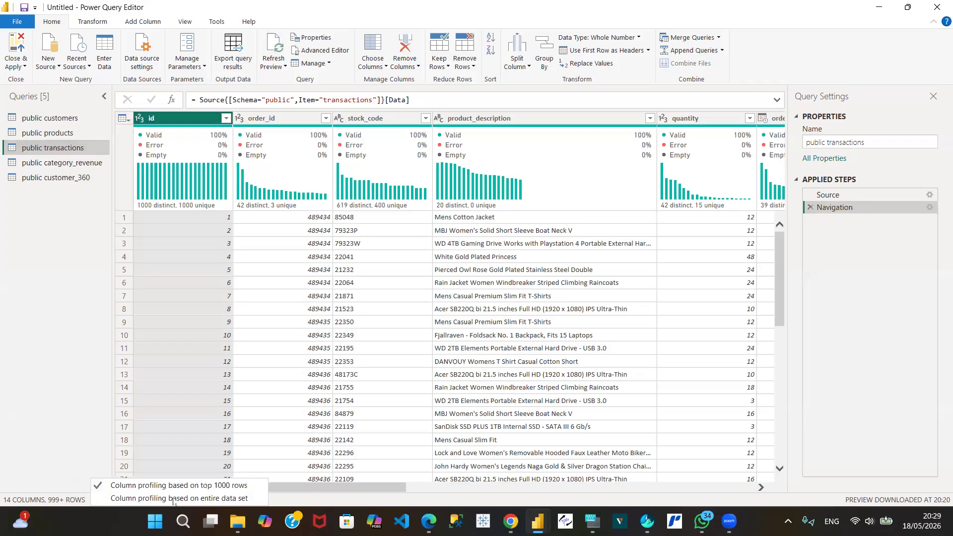
click(155, 501)
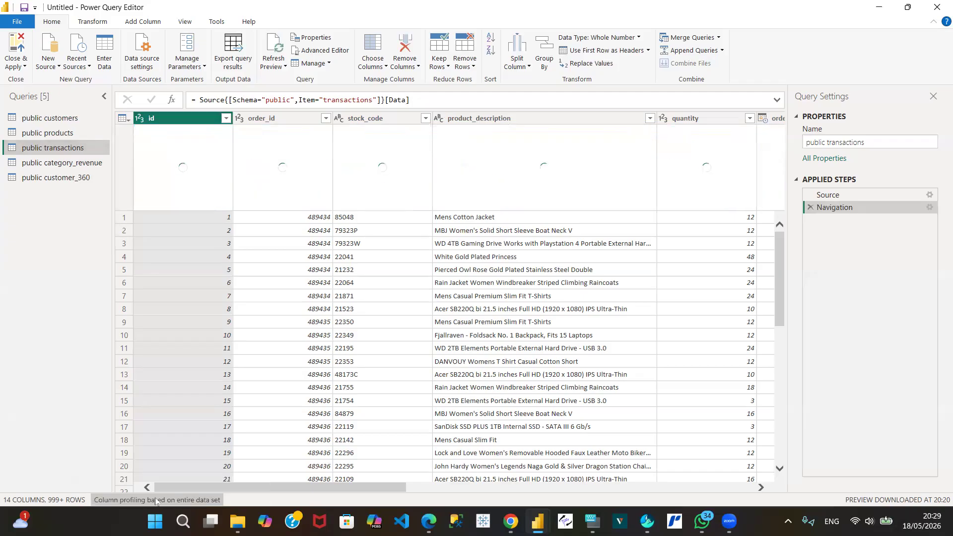
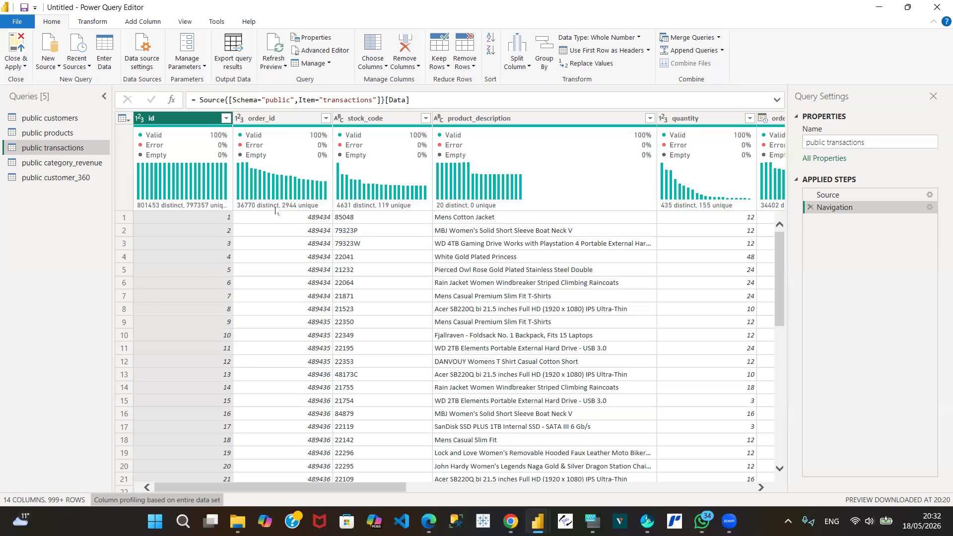
Step: Review the columns of the public transactions query and remove its public.customers and public.products columns
mouse_move(275, 210)
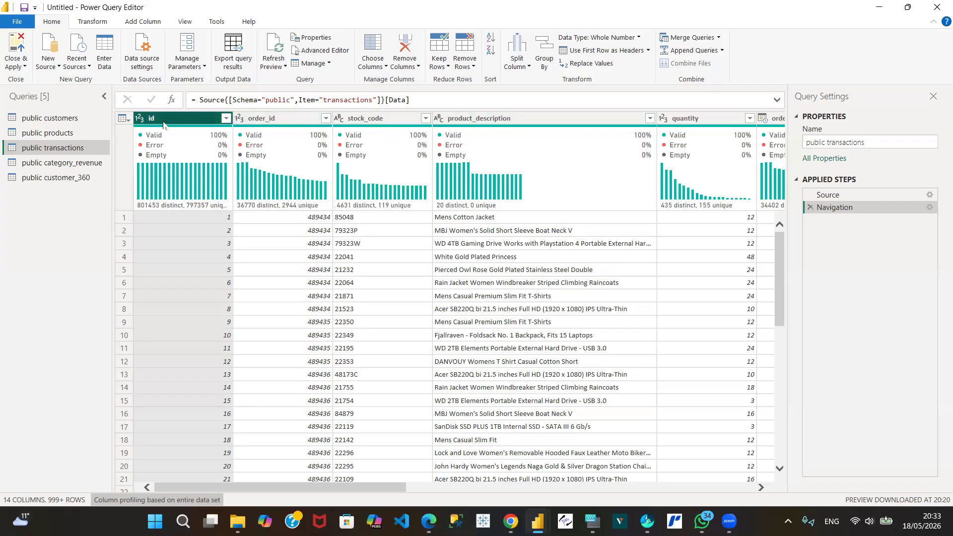
mouse_move(555, 138)
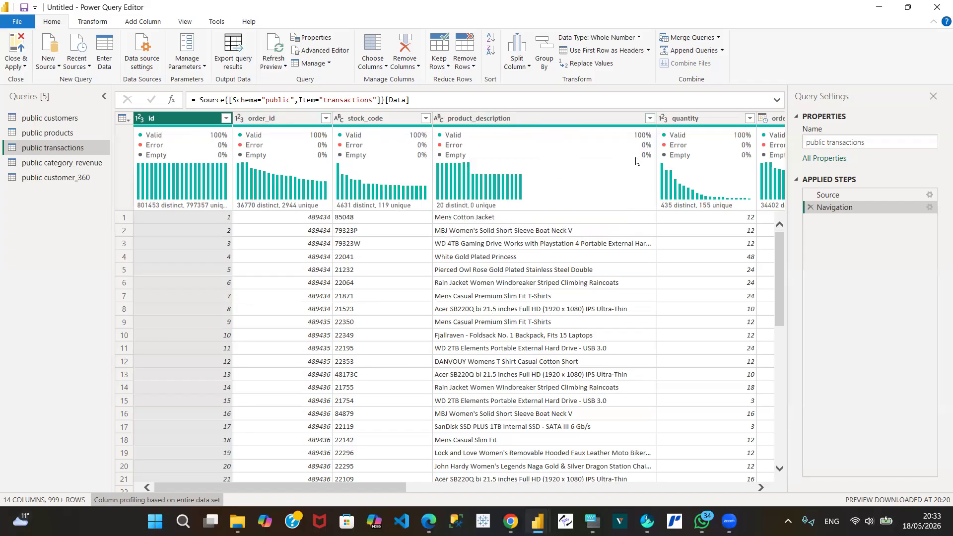
click(759, 488)
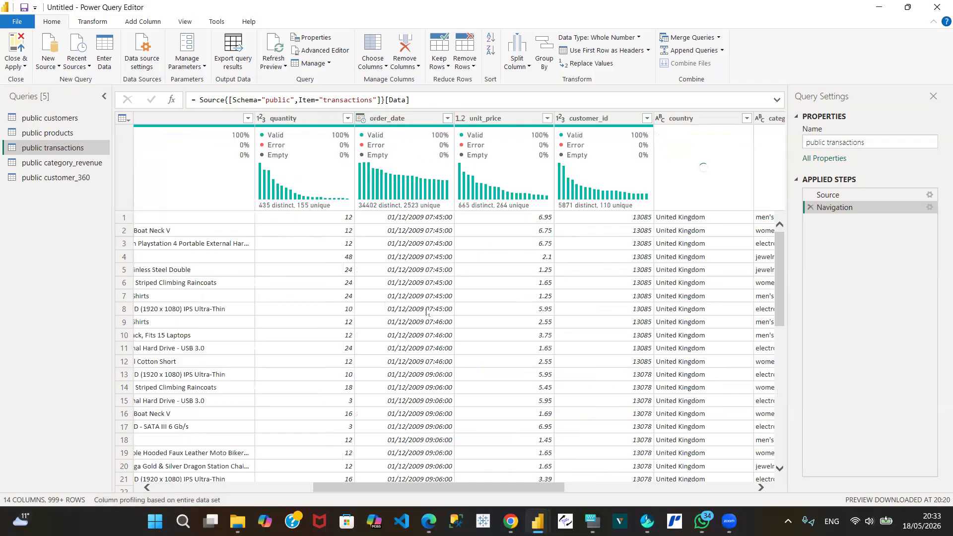
mouse_move(396, 133)
drag(762, 490, 761, 491)
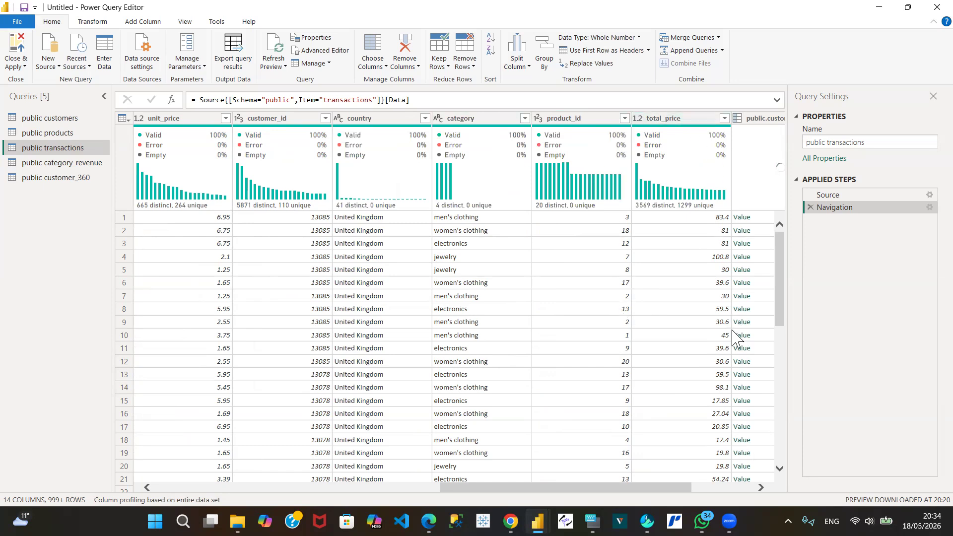
click(761, 488)
click(762, 488)
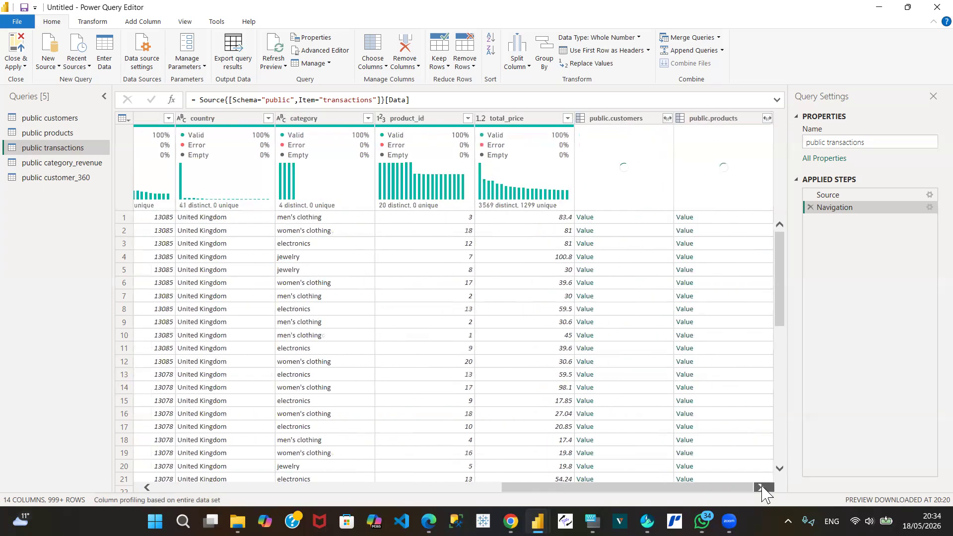
click(624, 122)
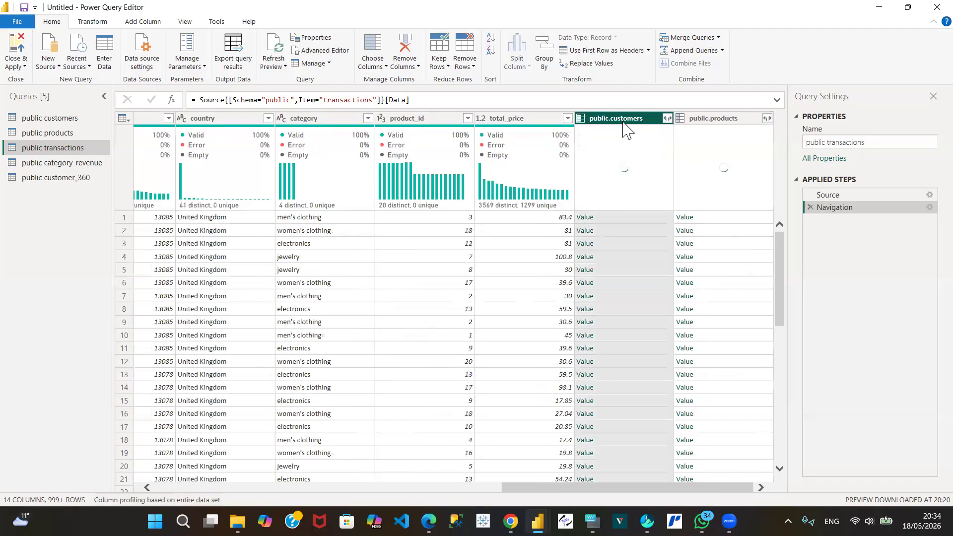
ctrl+click(737, 125)
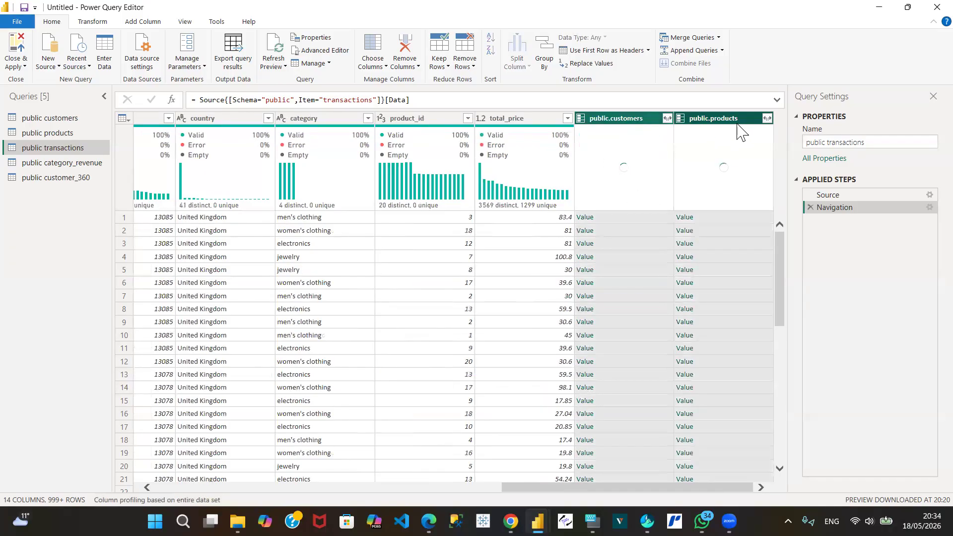
right_click(740, 132)
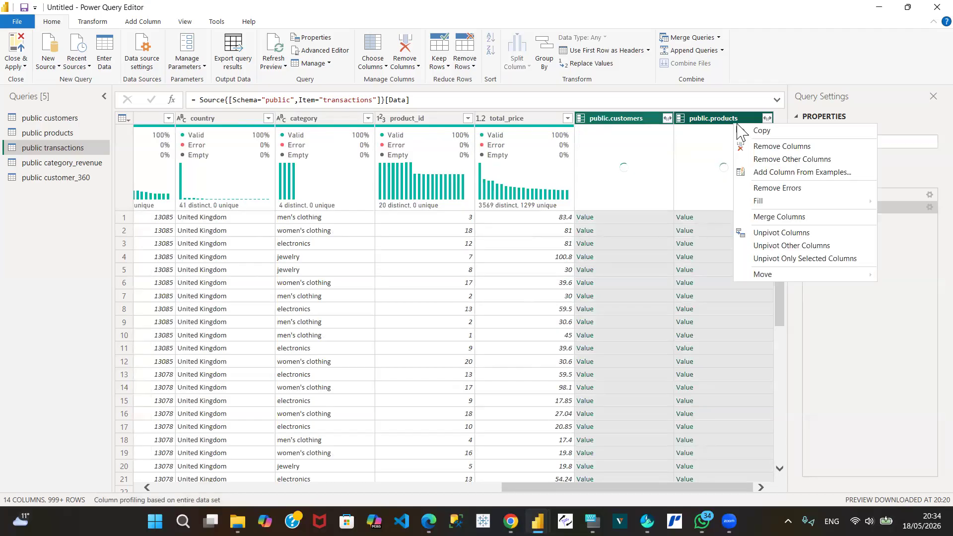
click(773, 148)
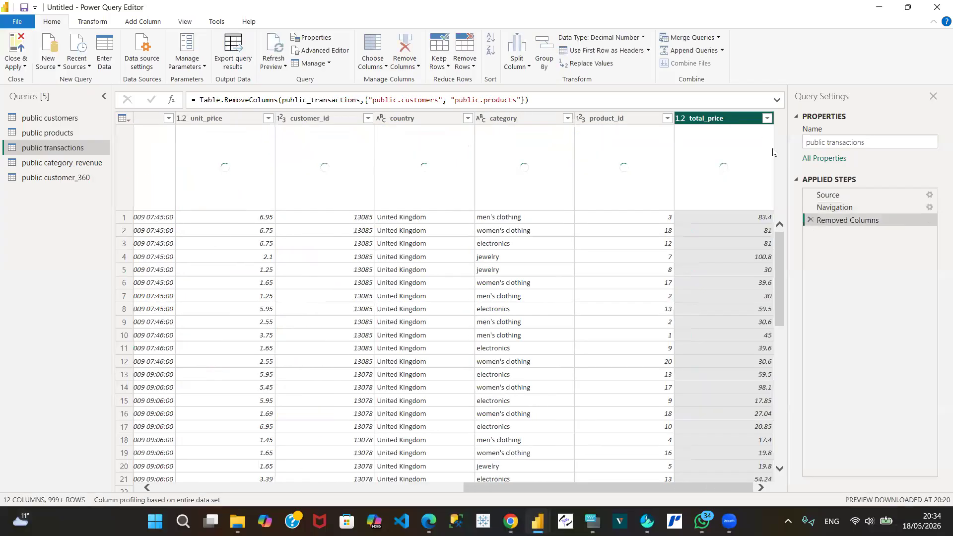
Step: Examine the category, revenue, num_orders, num_customers and revenue_share columns of the public category_revenue query
click(79, 168)
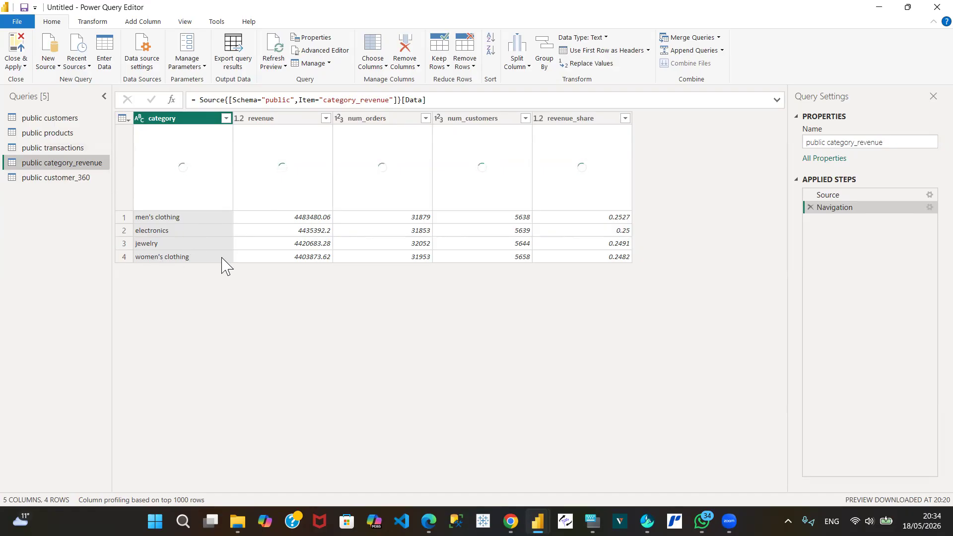
mouse_move(294, 145)
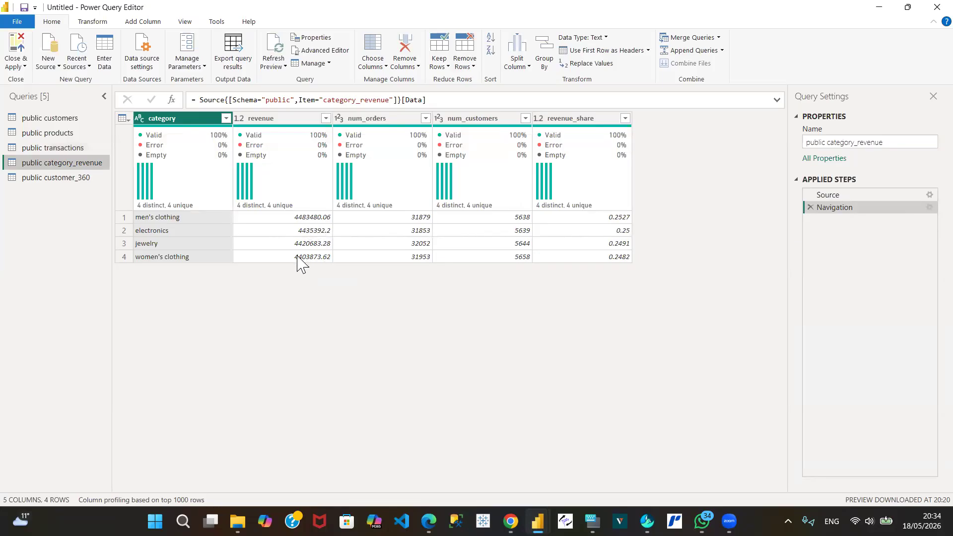
mouse_move(386, 130)
Step: Review the public customer_360 columns and the available segment values, and compare them with the public customers query
click(66, 180)
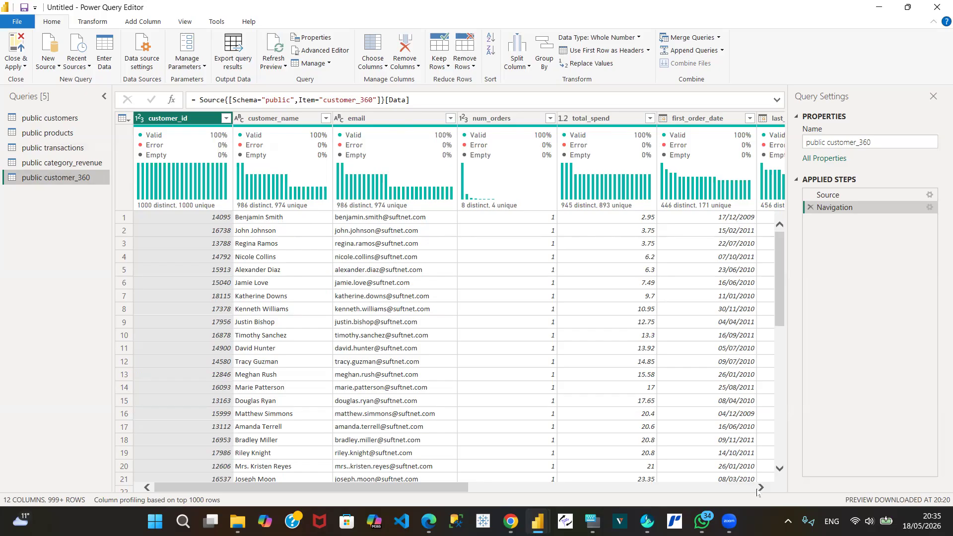
scroll(757, 492, right, 6)
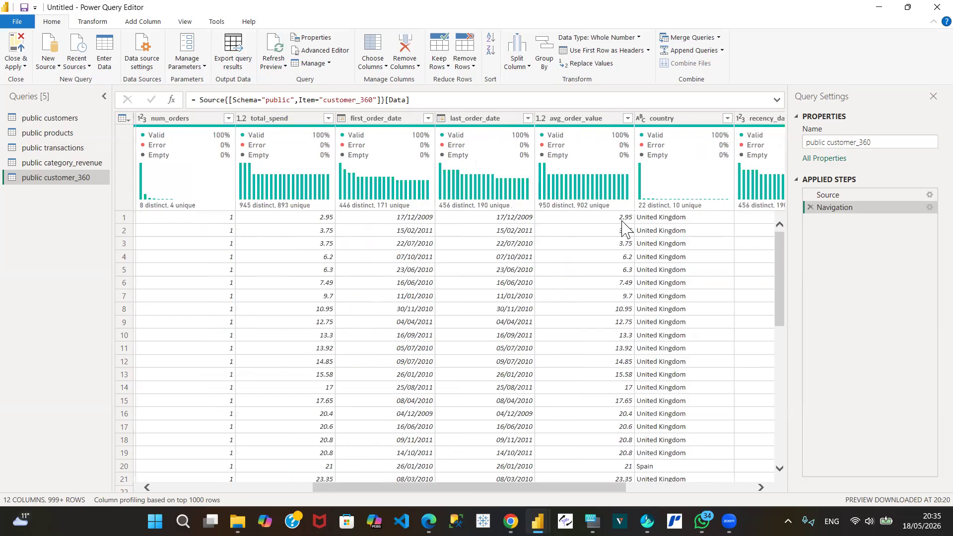
click(761, 487)
click(761, 487)
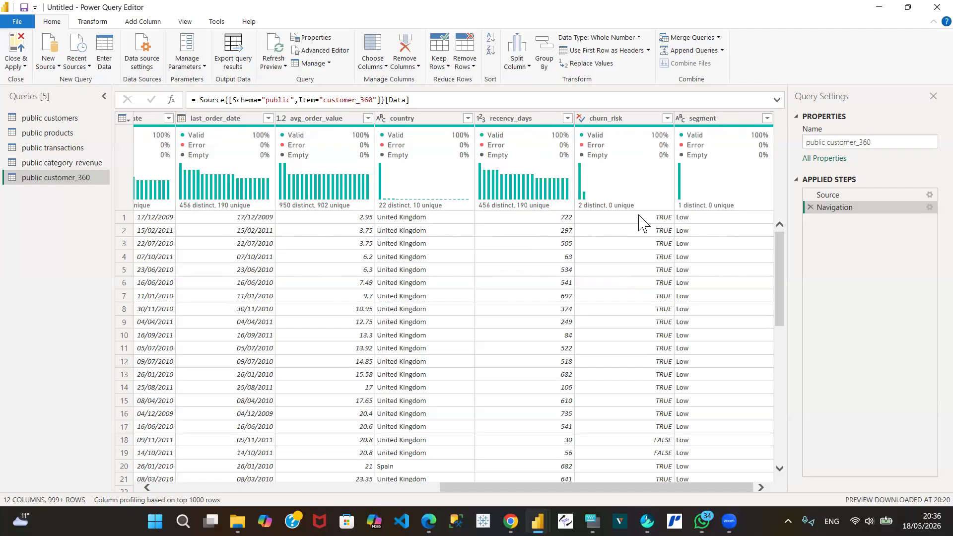
mouse_move(699, 145)
click(767, 118)
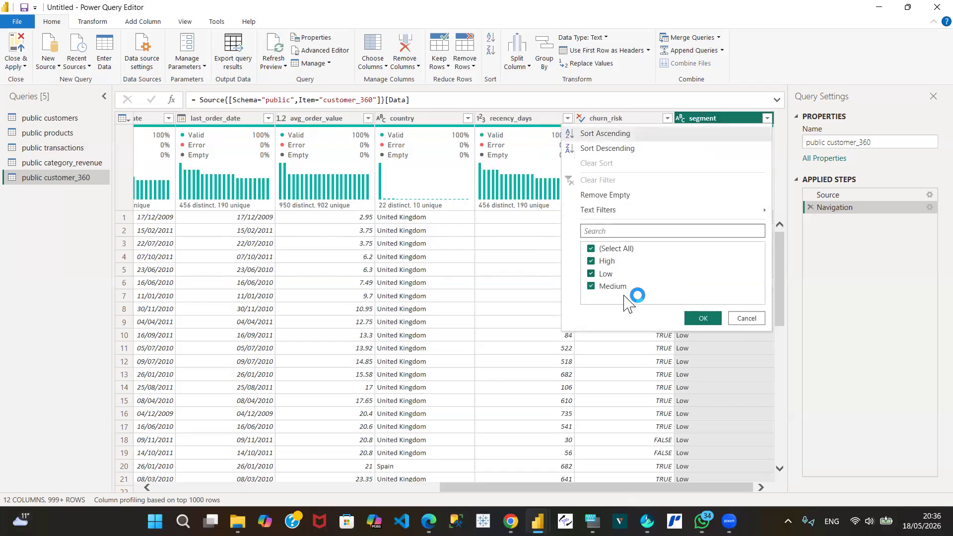
click(753, 318)
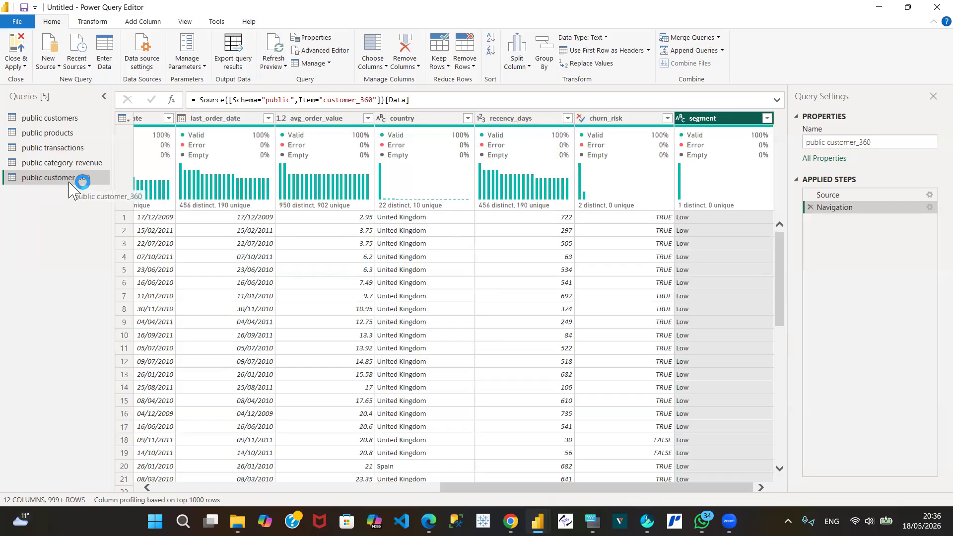
double_click(65, 118)
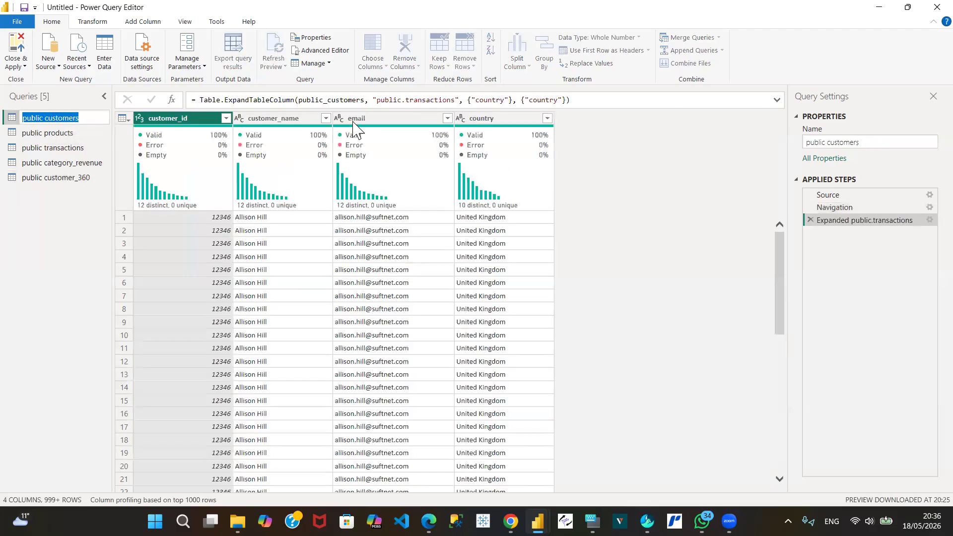
Step: Filter the public customer_360 query to rows where num_orders is 15
click(52, 179)
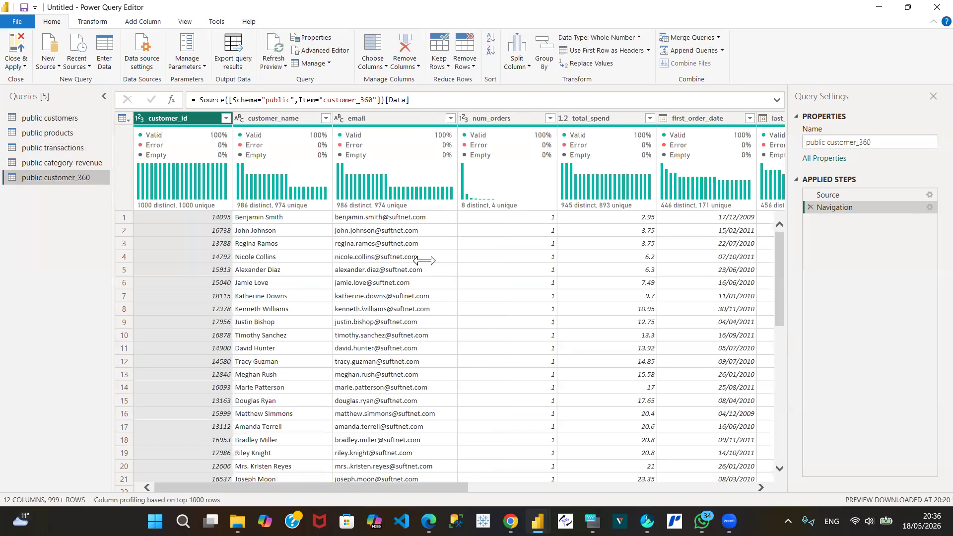
click(547, 118)
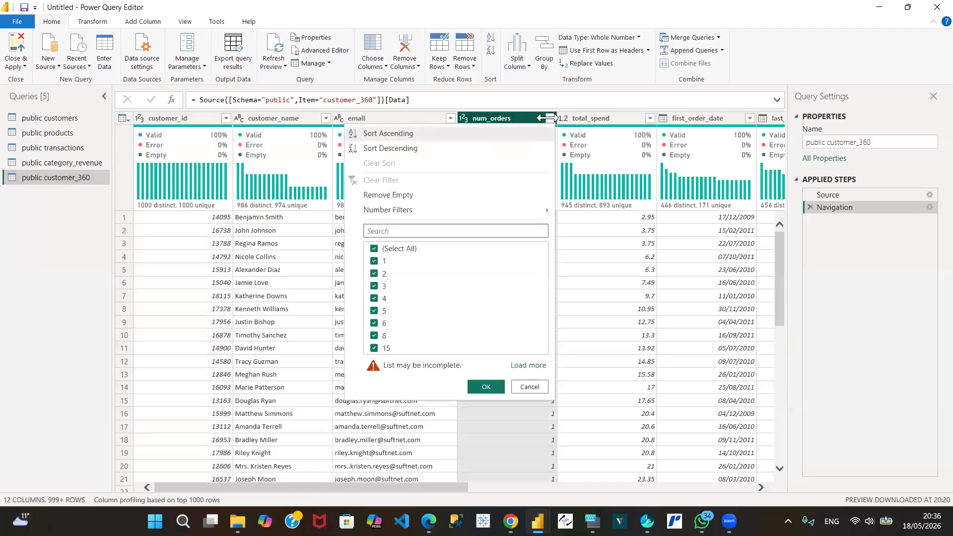
click(374, 249)
click(374, 349)
click(489, 388)
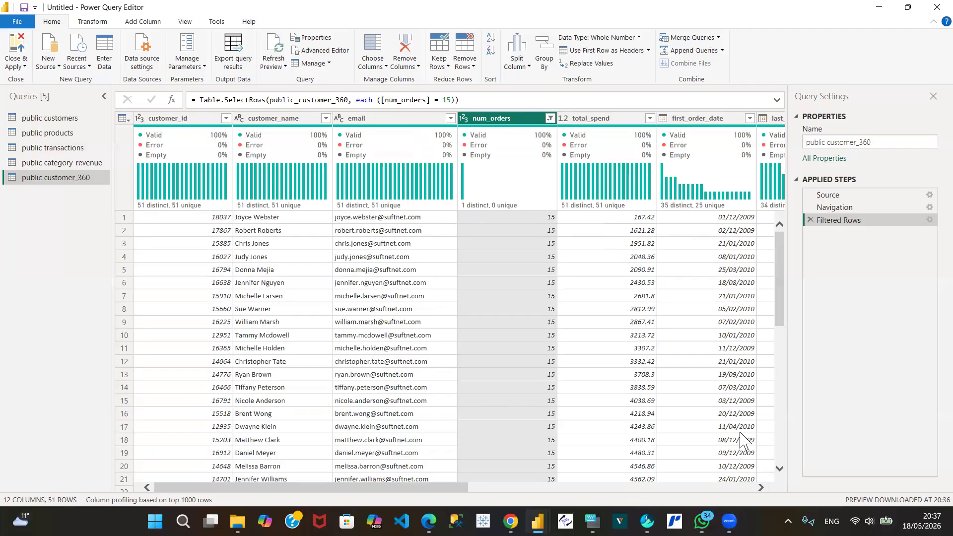
Step: Check the filtered customers' order dates, churn_risk and segment columns, and delete the Filtered Rows step from public customer_360
click(759, 487)
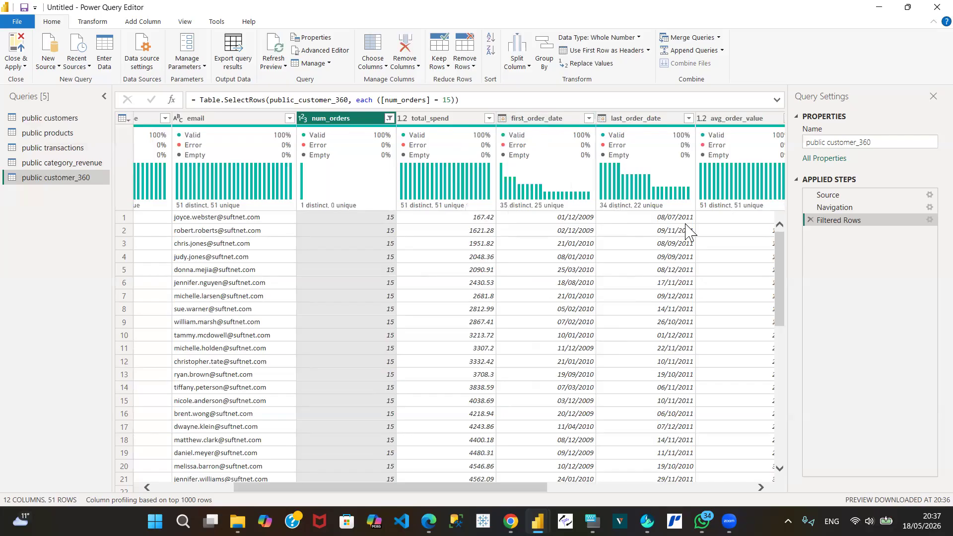
click(760, 487)
click(760, 487)
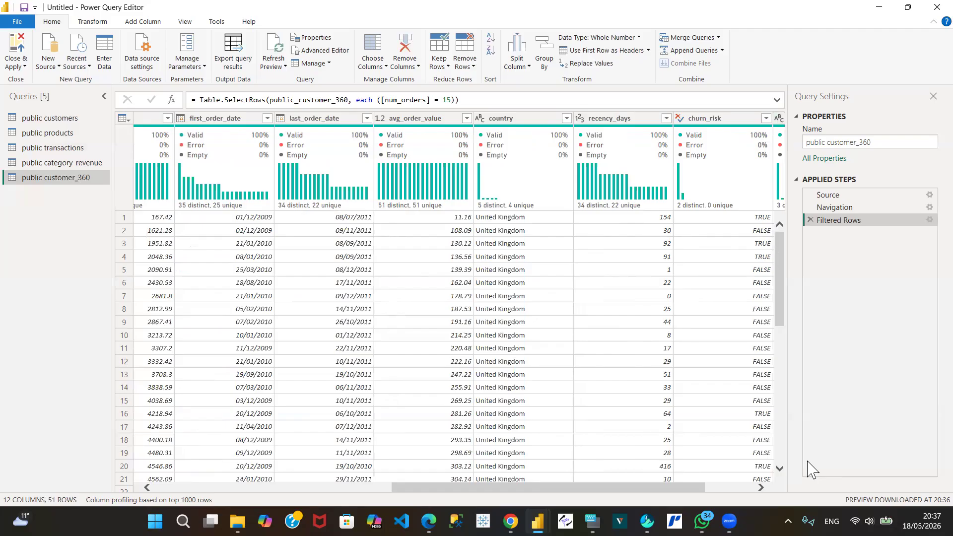
click(761, 488)
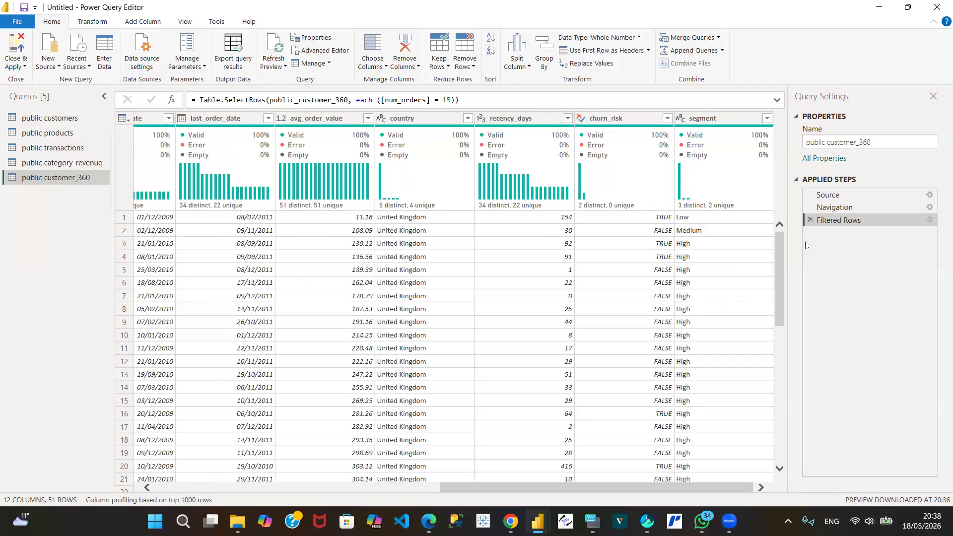
click(808, 221)
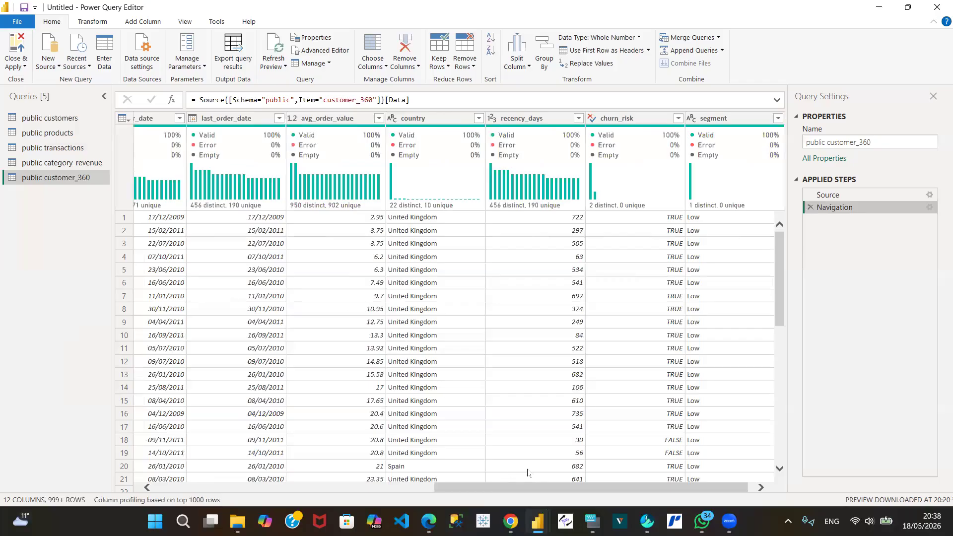
Step: Switch to the Suftnet dashboard mock-up in Chrome and examine its Executive overview page down to the at-risk customers table
mouse_move(701, 521)
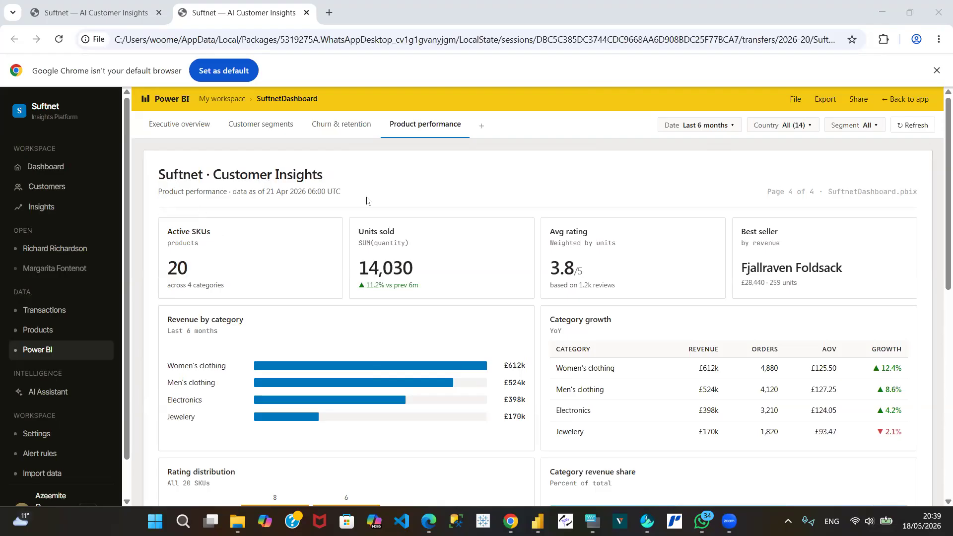
click(180, 124)
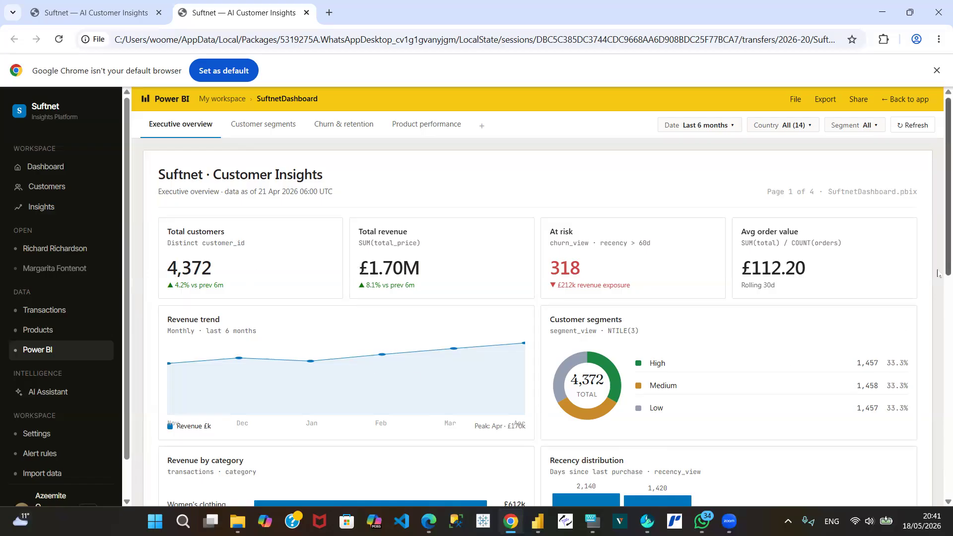
drag(937, 268, 938, 506)
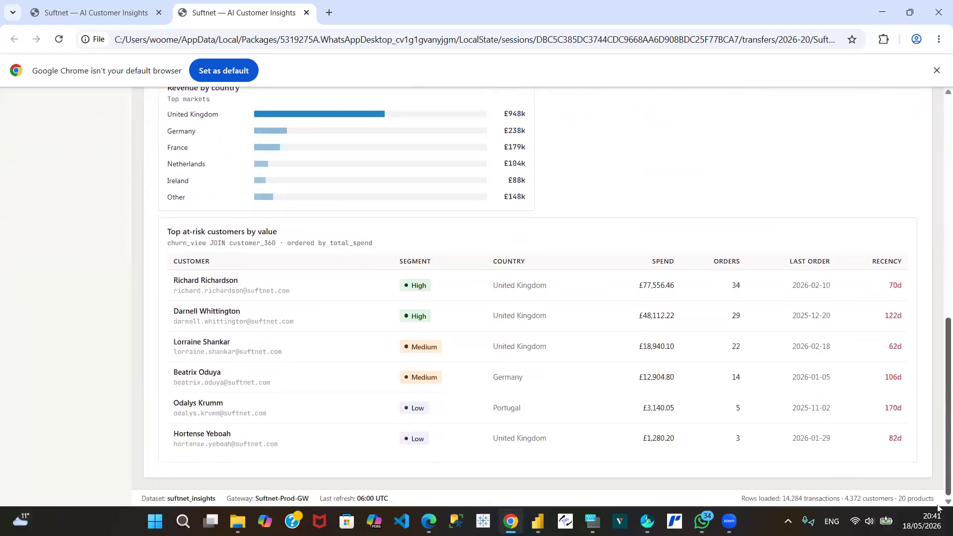
scroll(898, 228, up, 10)
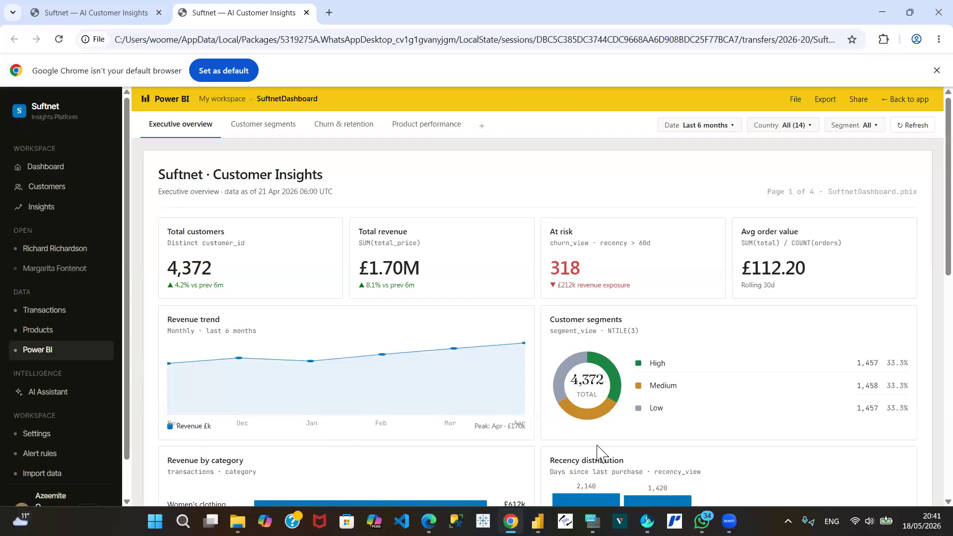
Step: Return to the Power Query Editor and check the avg_order_value column of the public customer_360 query
mouse_move(729, 521)
mouse_move(428, 521)
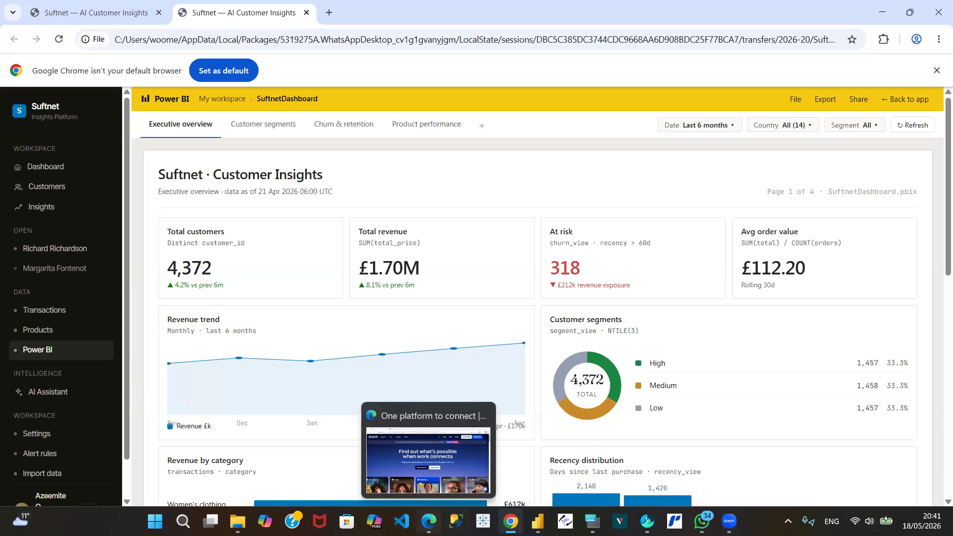
mouse_move(538, 521)
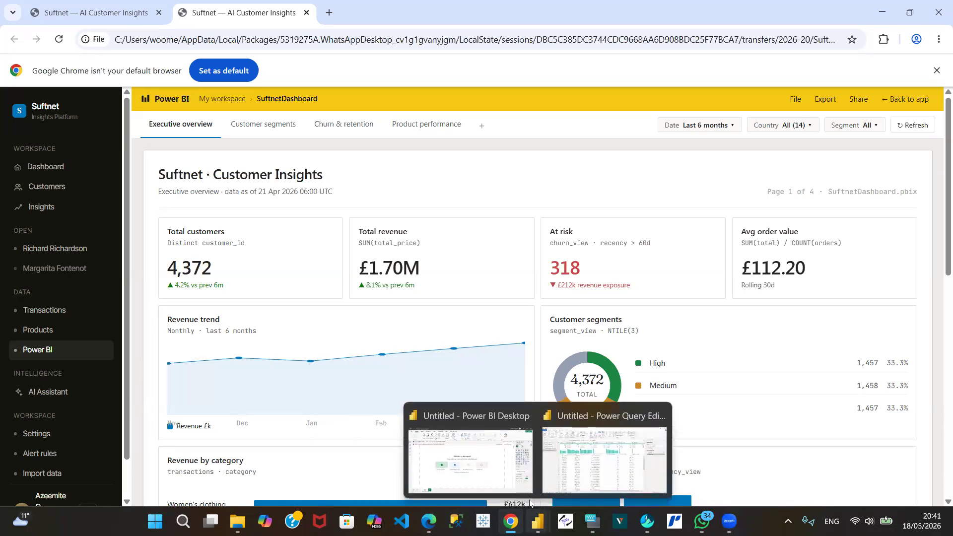
click(604, 452)
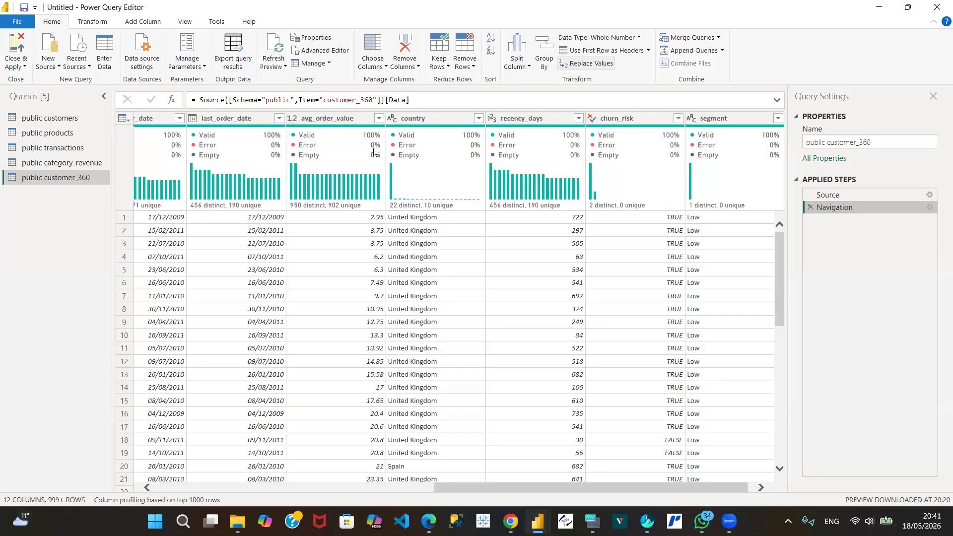
mouse_move(371, 160)
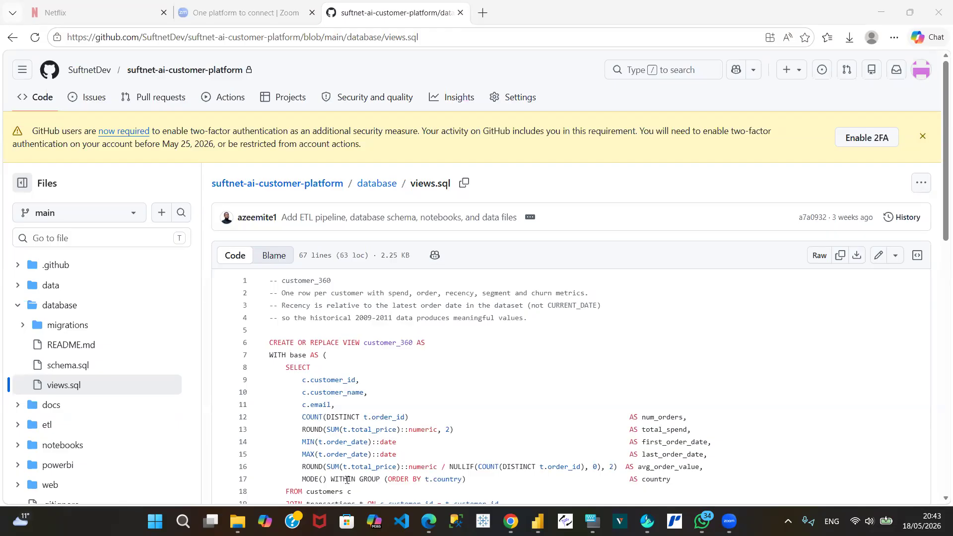
Step: Examine the customer_360 view definition in the database/views.sql file on GitHub, including its recency, churn_risk and segment logic
click(937, 499)
scroll(937, 499, down, 3)
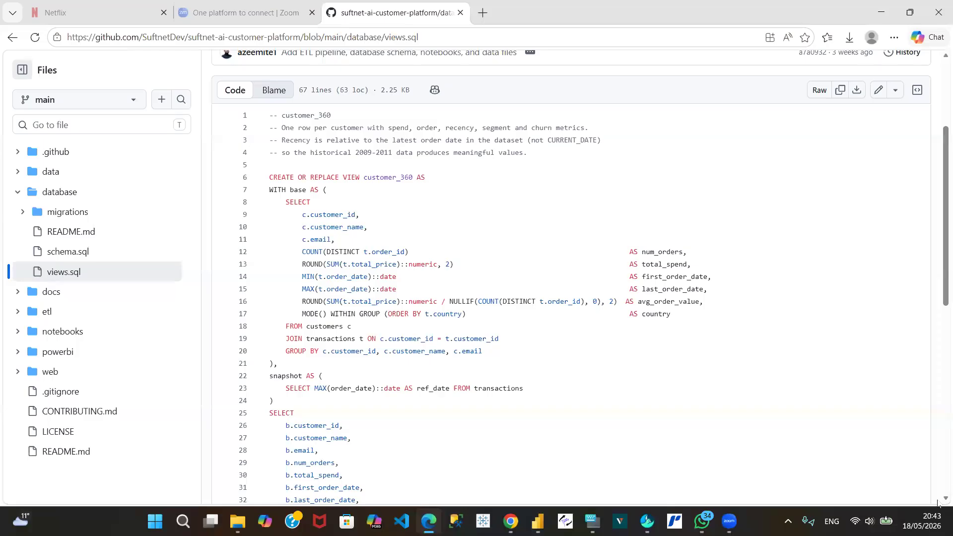
scroll(937, 503, down, 4)
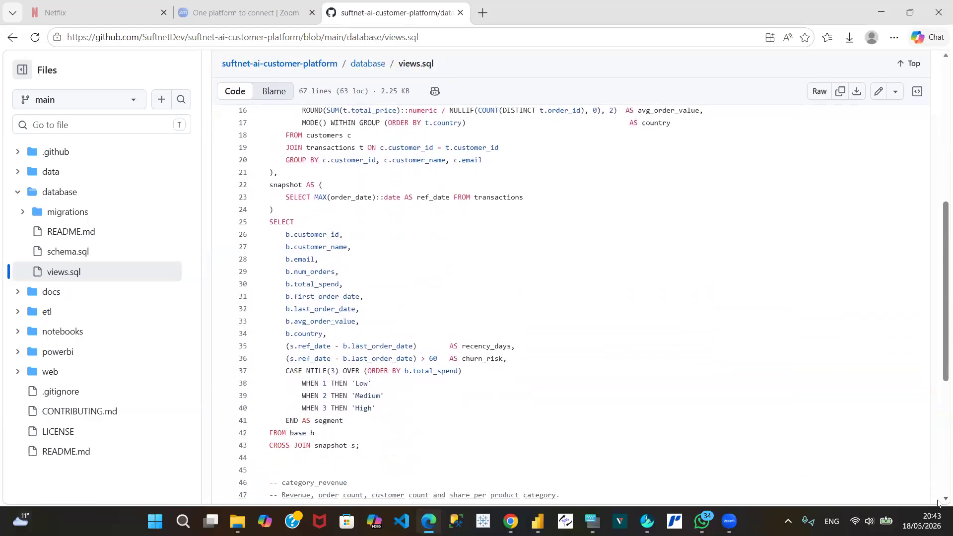
Step: Review the customer_360 view definition again and read the category_revenue view definition through the end of views.sql
scroll(937, 502, down, 2)
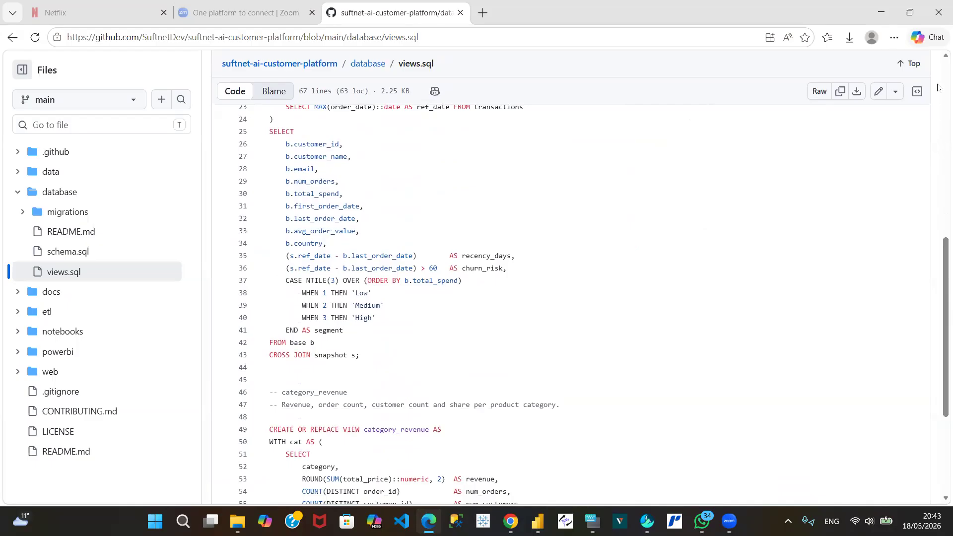
scroll(937, 84, up, 6)
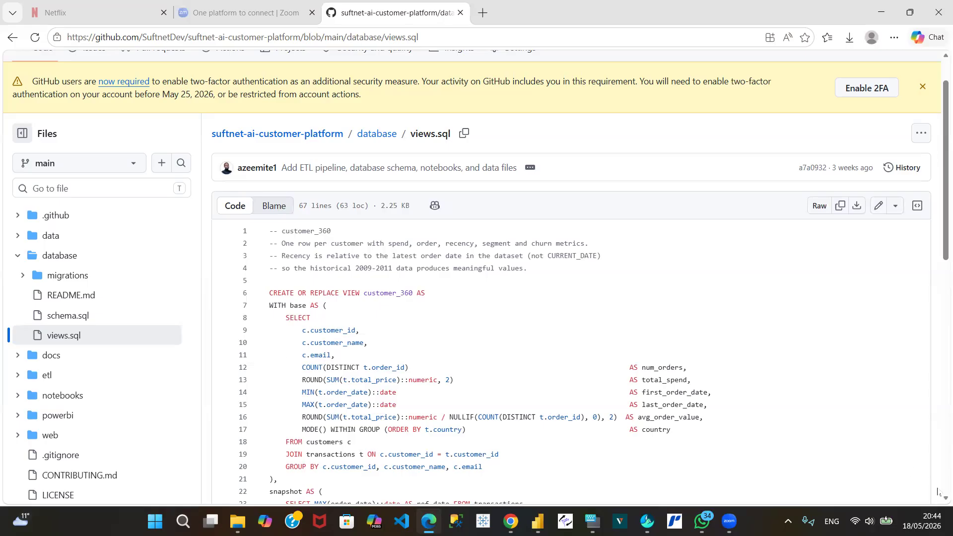
scroll(938, 501, down, 3)
scroll(937, 502, down, 2)
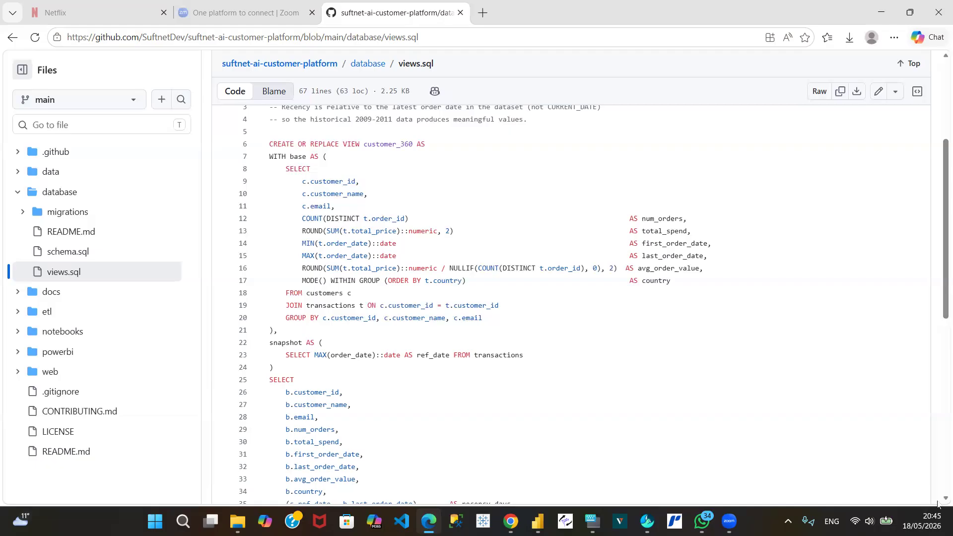
scroll(937, 504, down, 4)
scroll(936, 504, down, 5)
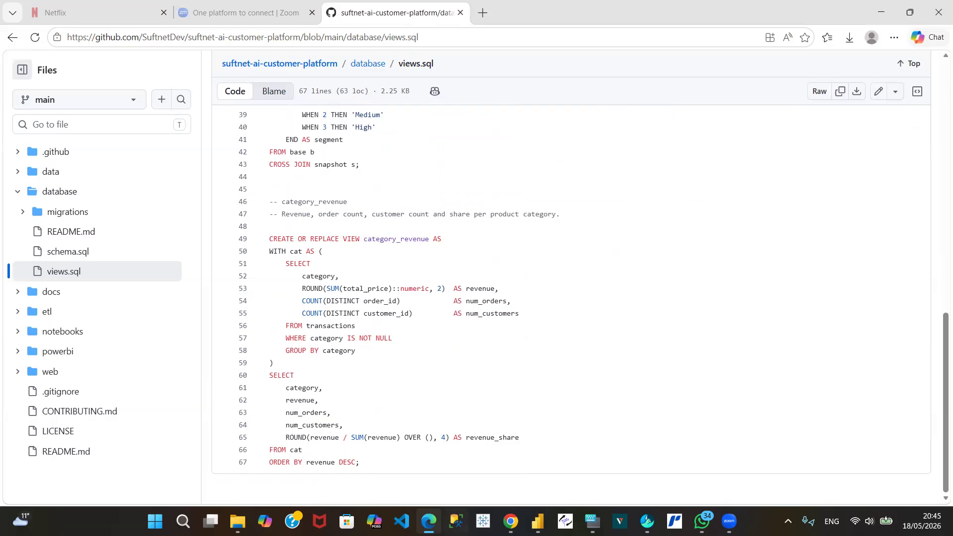
Step: Switch to the Suftnet mock-up in Chrome and view its Power BI Executive overview, Dashboard and Customers pages
click(427, 479)
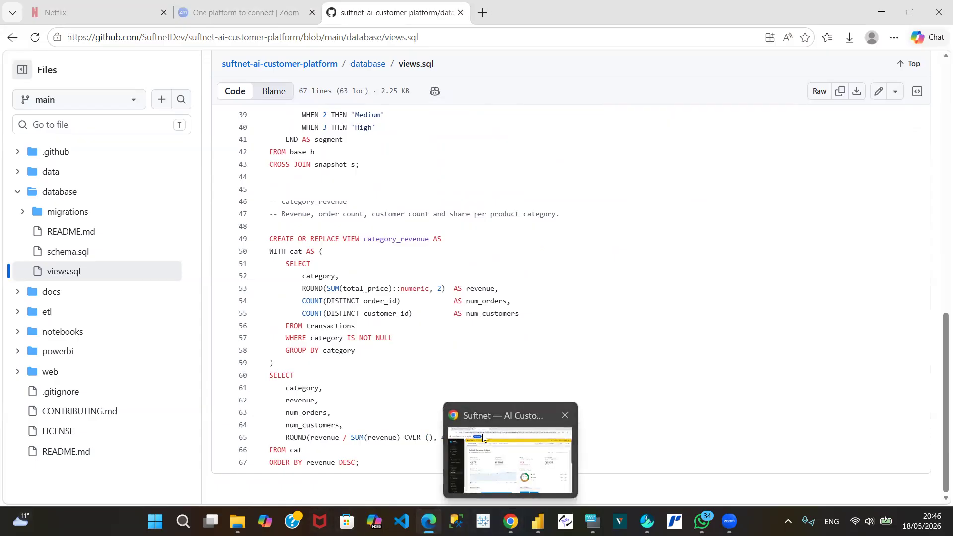
click(507, 515)
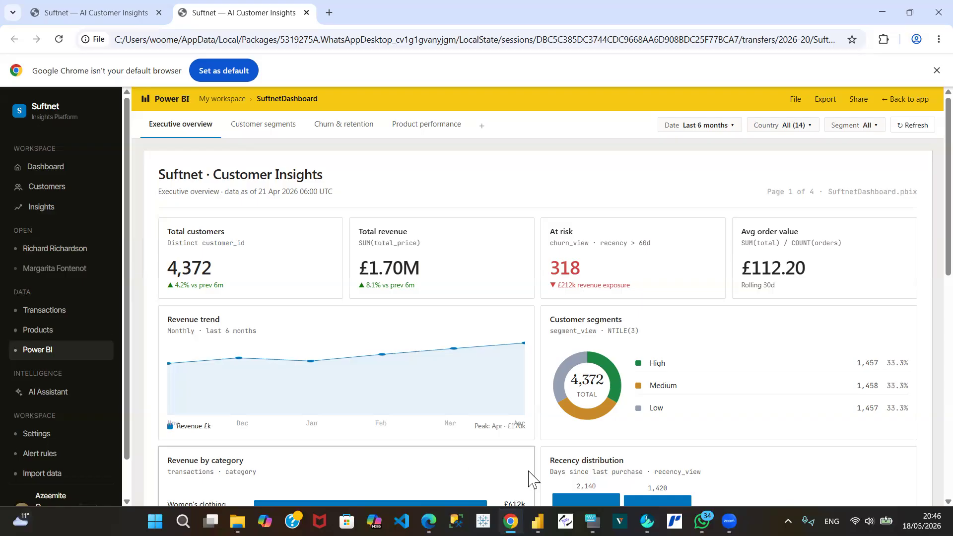
mouse_move(511, 521)
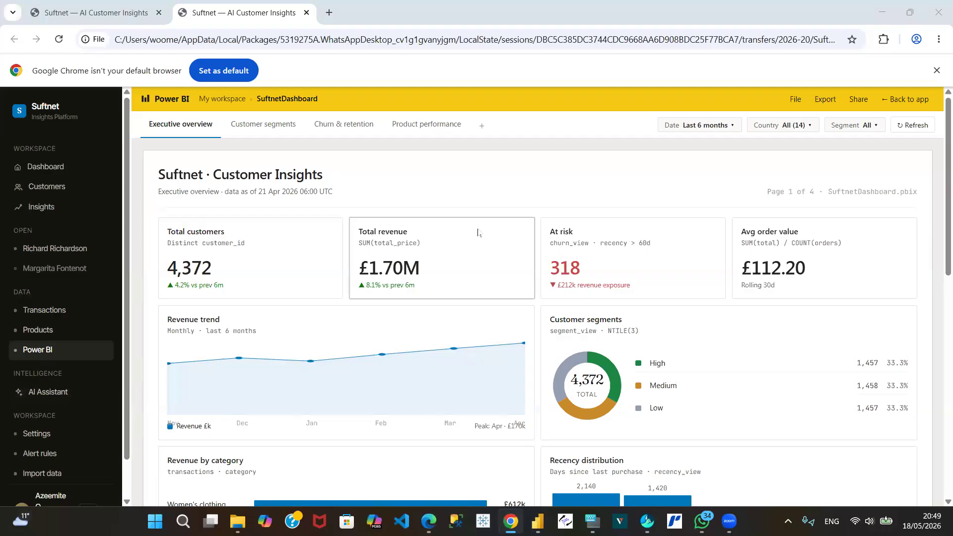
click(45, 169)
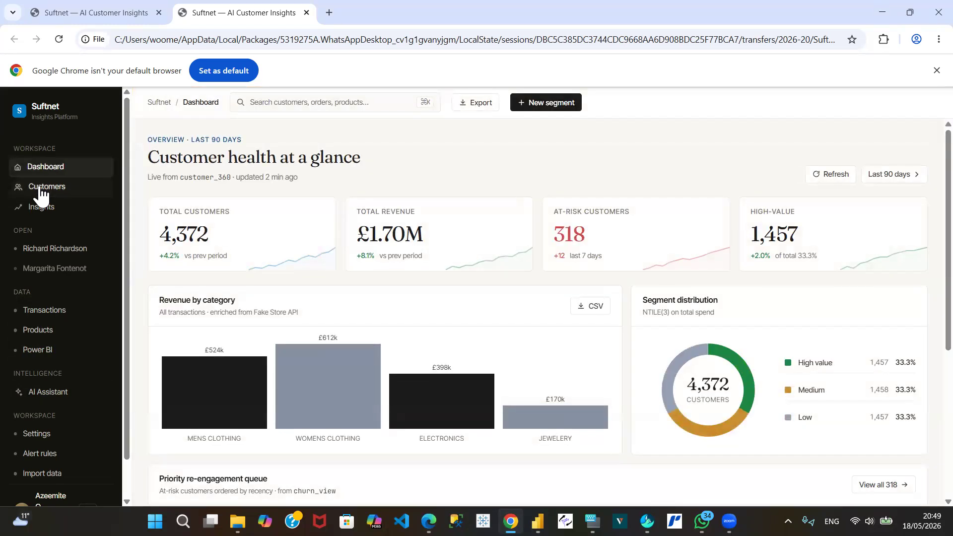
click(40, 193)
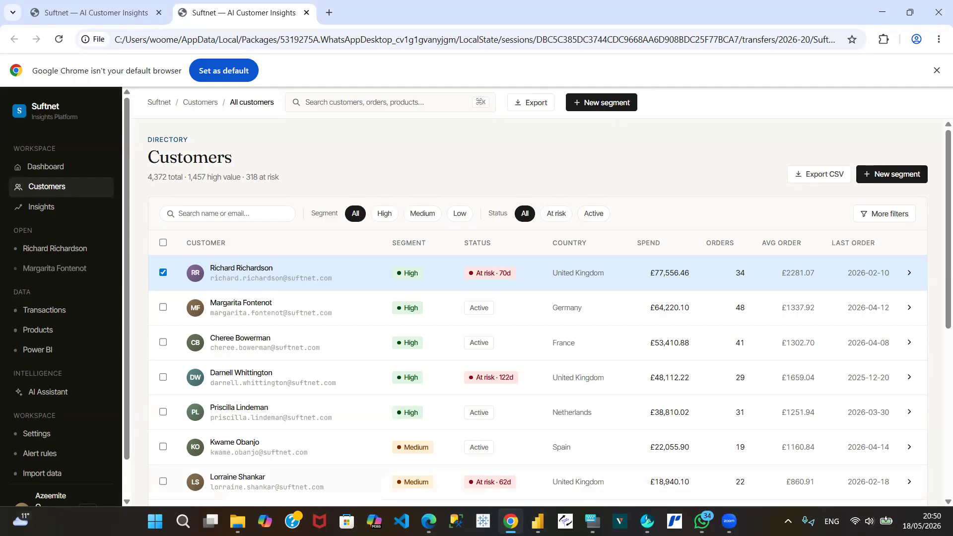
Step: Return to the GitHub repository in Edge, browse the etl and notebooks folders, and open phase1_data_notebook.ipynb
mouse_move(429, 521)
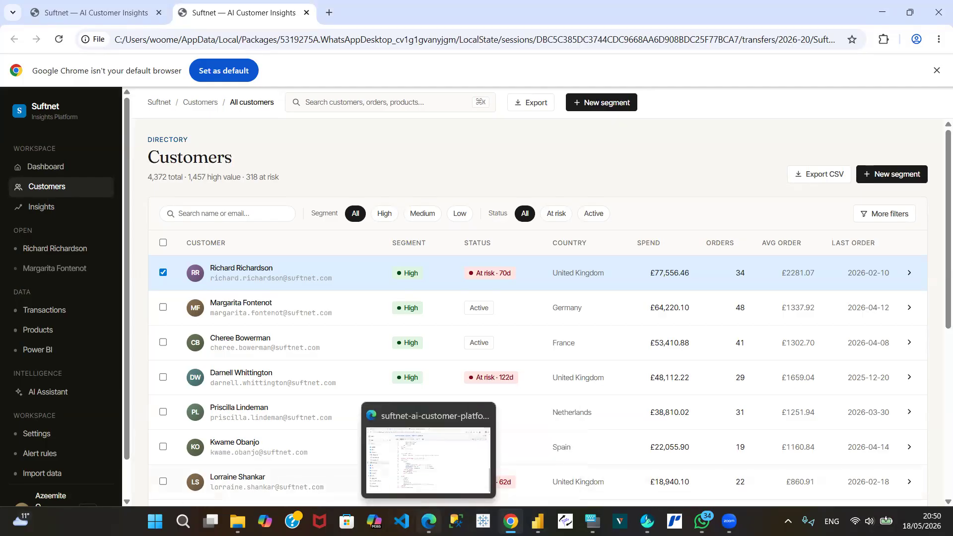
click(447, 450)
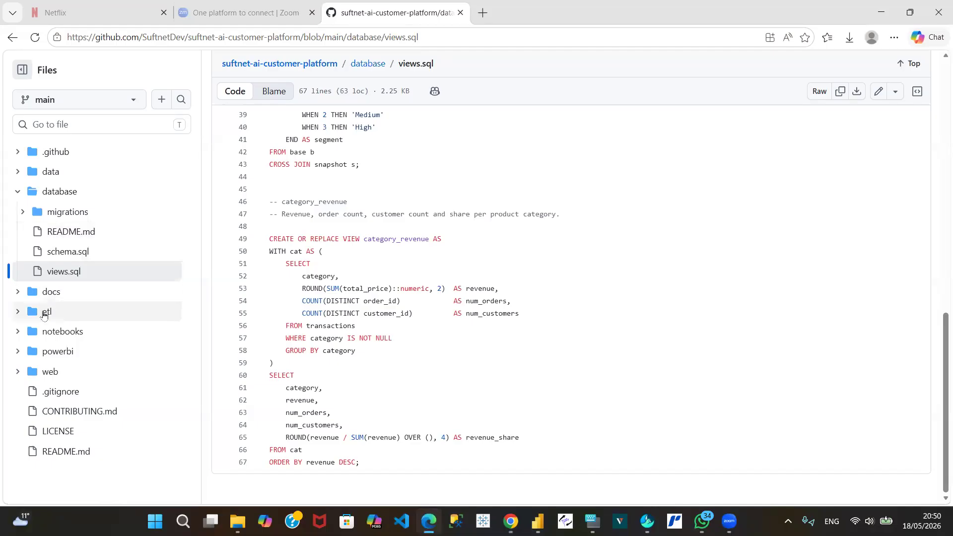
click(44, 313)
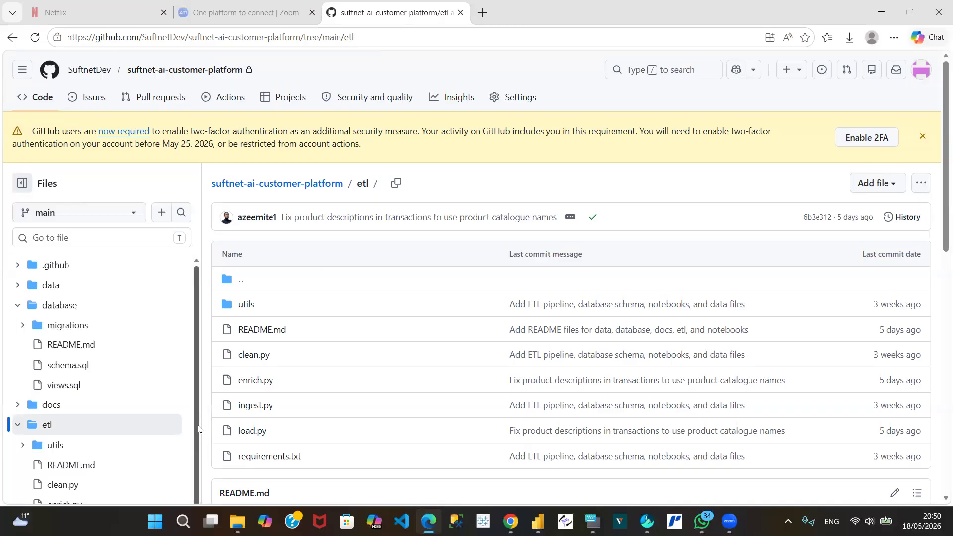
scroll(198, 461, down, 2)
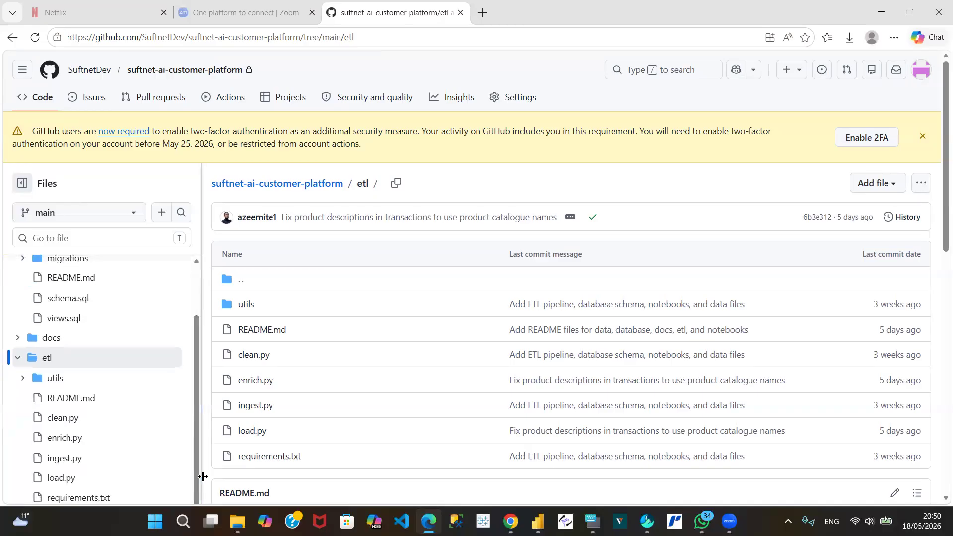
scroll(197, 470, down, 1)
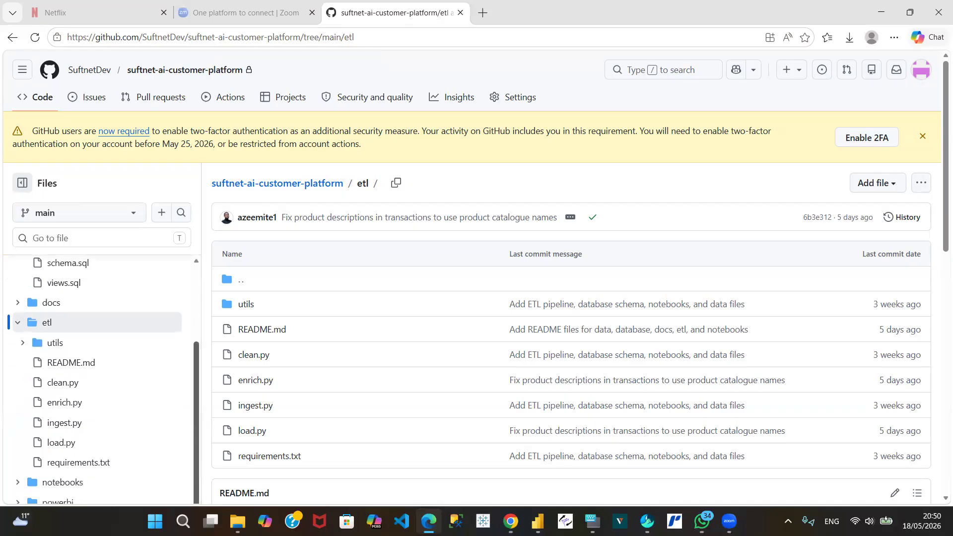
click(50, 478)
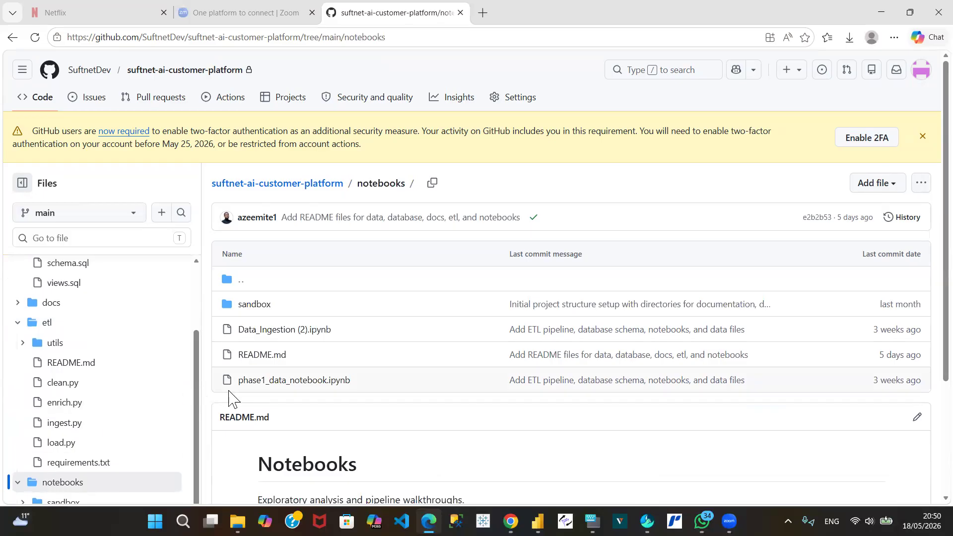
scroll(195, 397, down, 2)
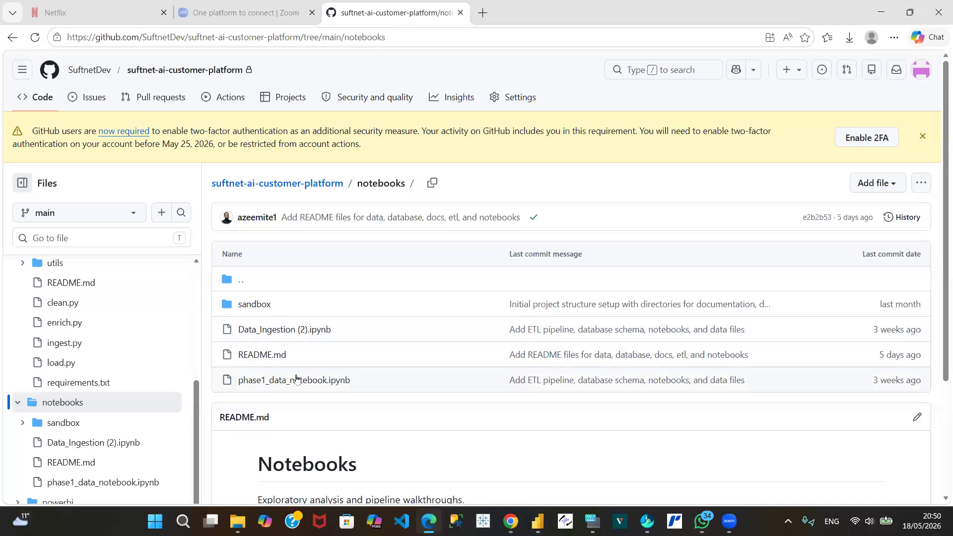
click(289, 380)
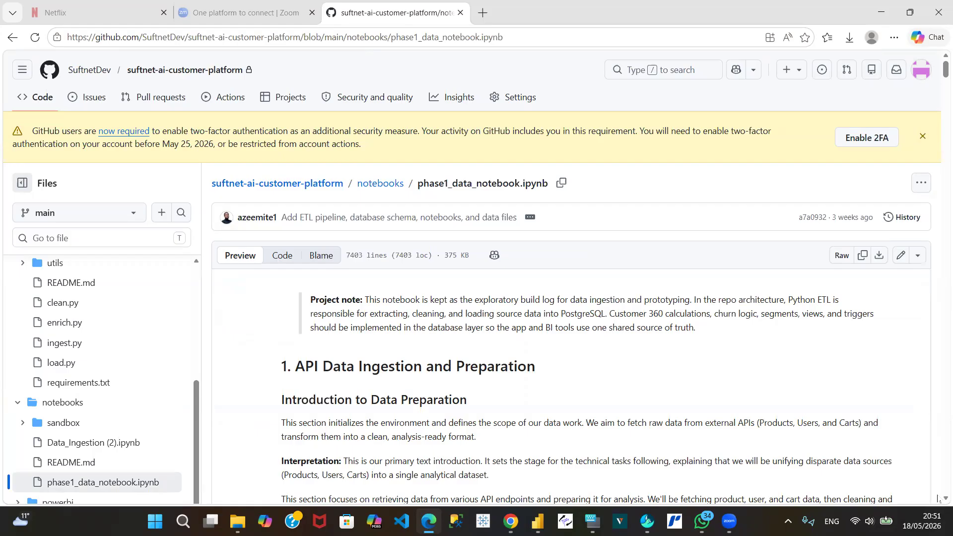
Step: Examine the notebook from its project note through library imports, product data extraction, and column selection and renaming
scroll(936, 503, down, 4)
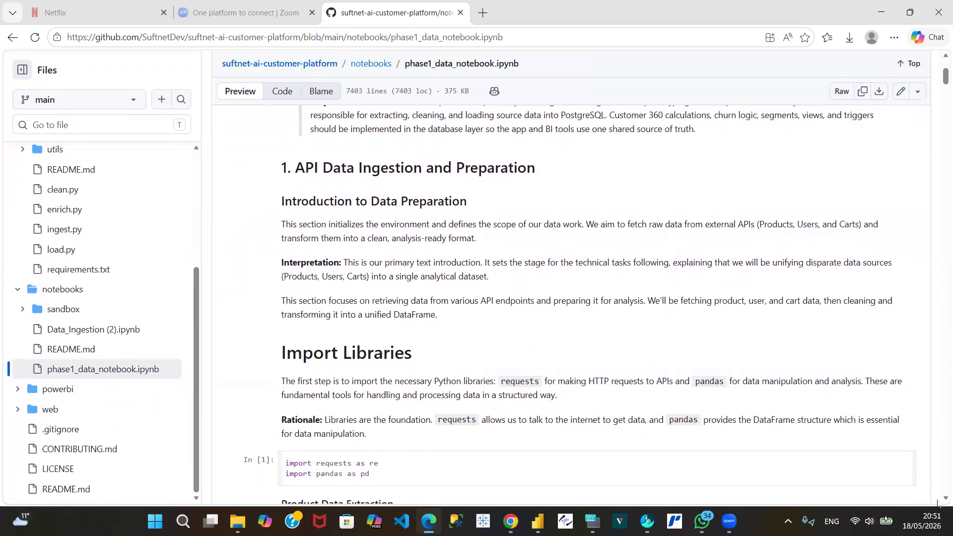
scroll(937, 503, down, 1)
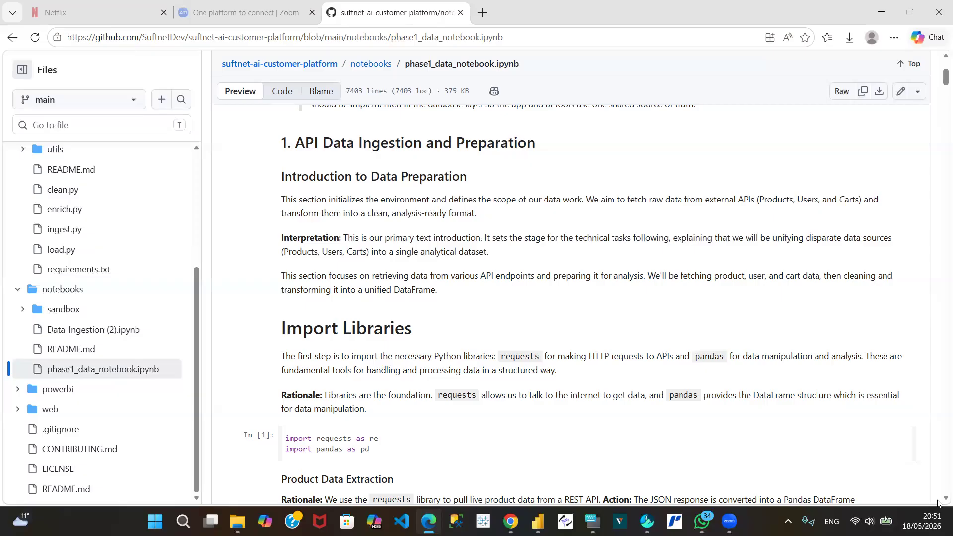
scroll(937, 503, down, 4)
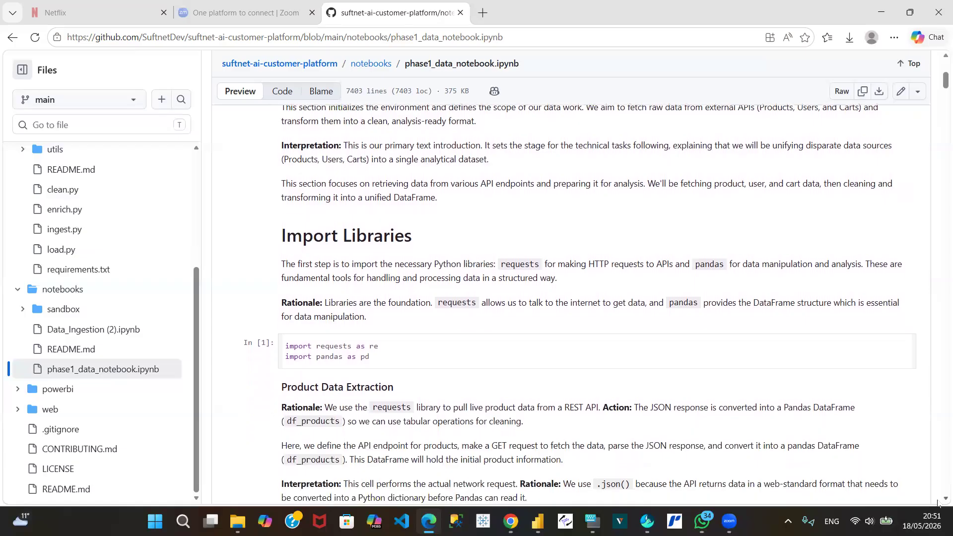
scroll(937, 503, down, 3)
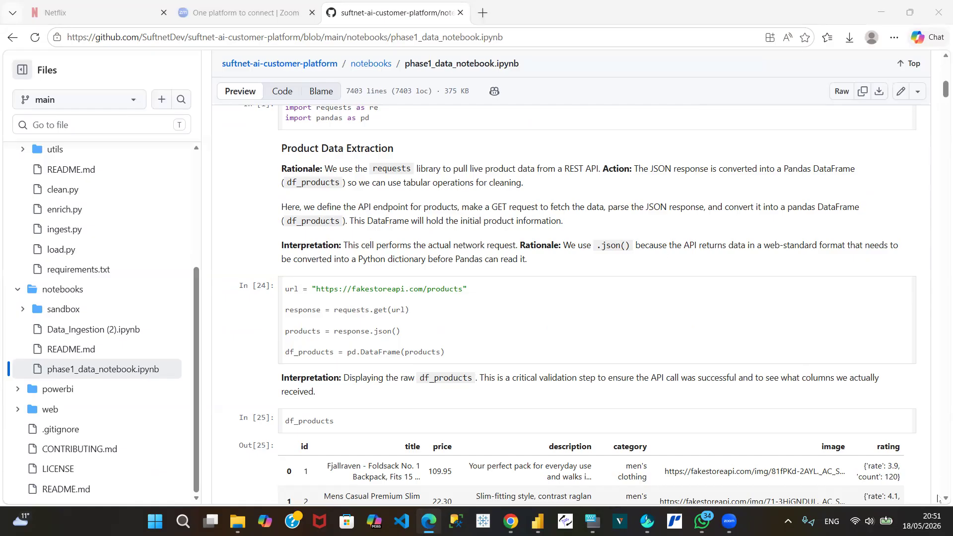
scroll(937, 501, down, 5)
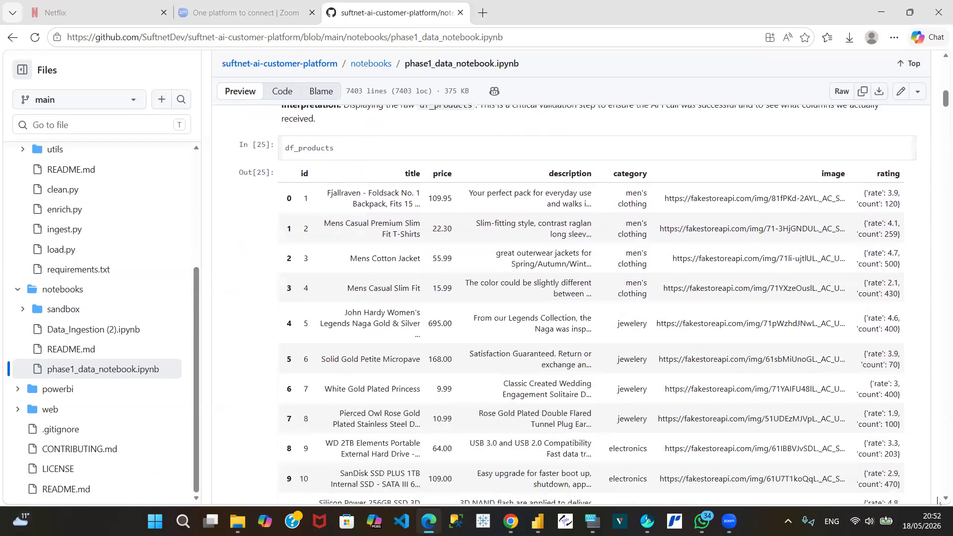
scroll(938, 501, down, 10)
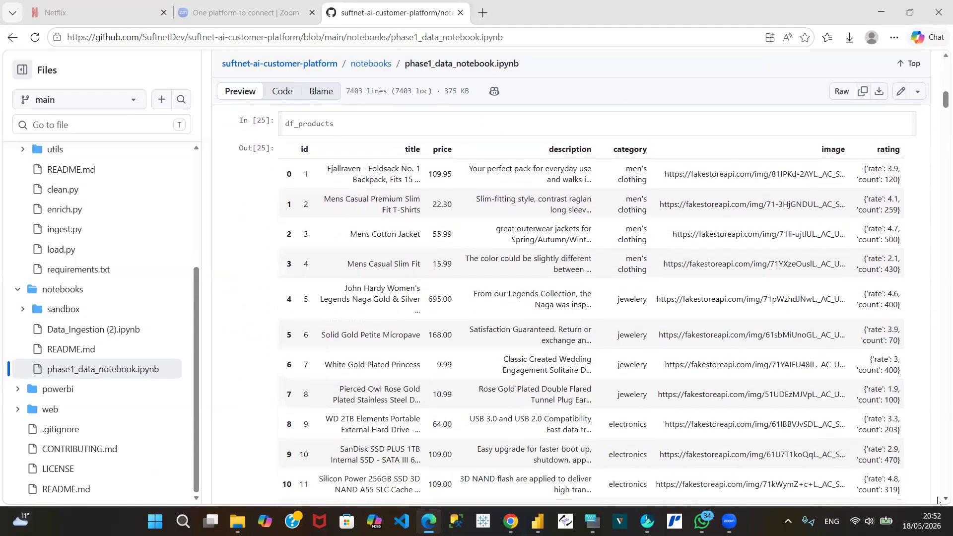
scroll(938, 502, down, 3)
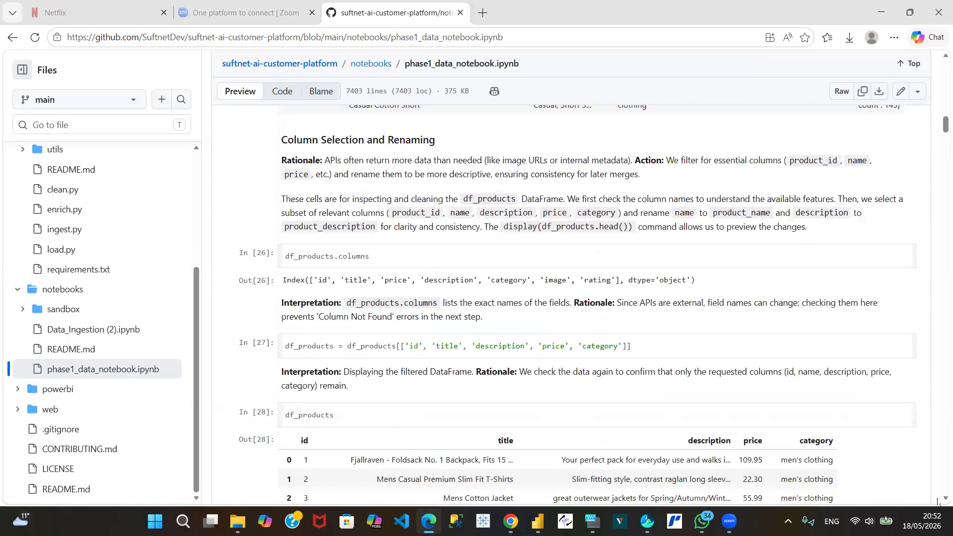
scroll(938, 502, down, 7)
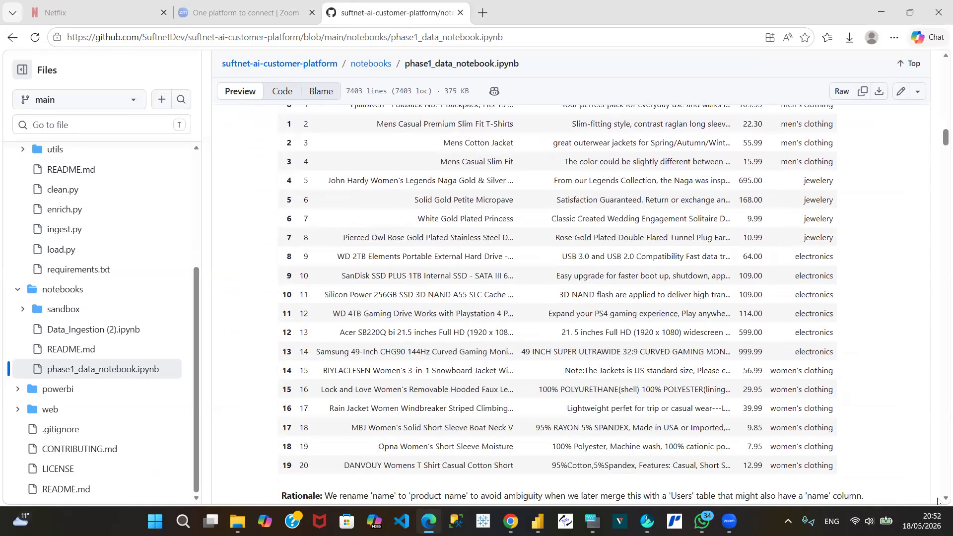
scroll(938, 501, down, 4)
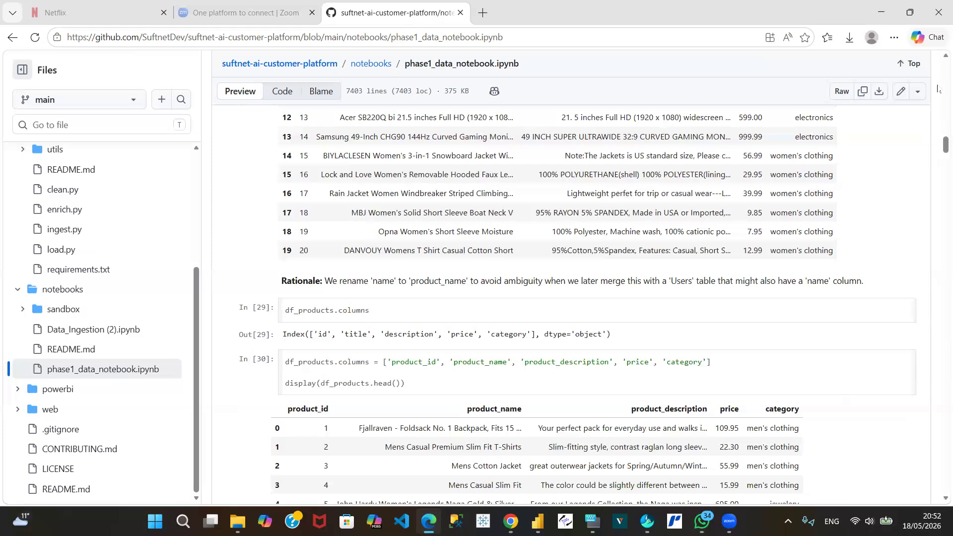
Step: Go back to the notebook's project note and reread the introduction, Import Libraries and Product Data Extraction sections
scroll(938, 88, up, 8)
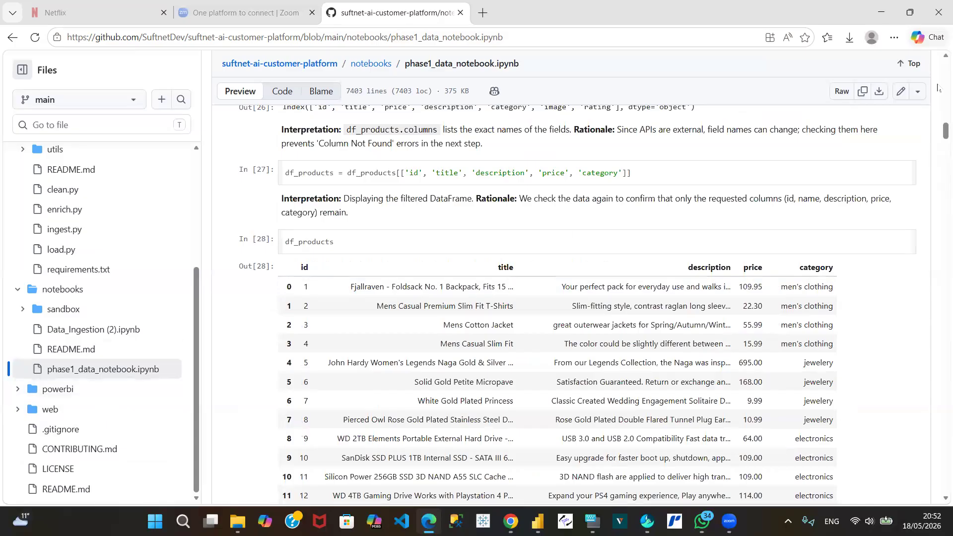
scroll(938, 80, up, 8)
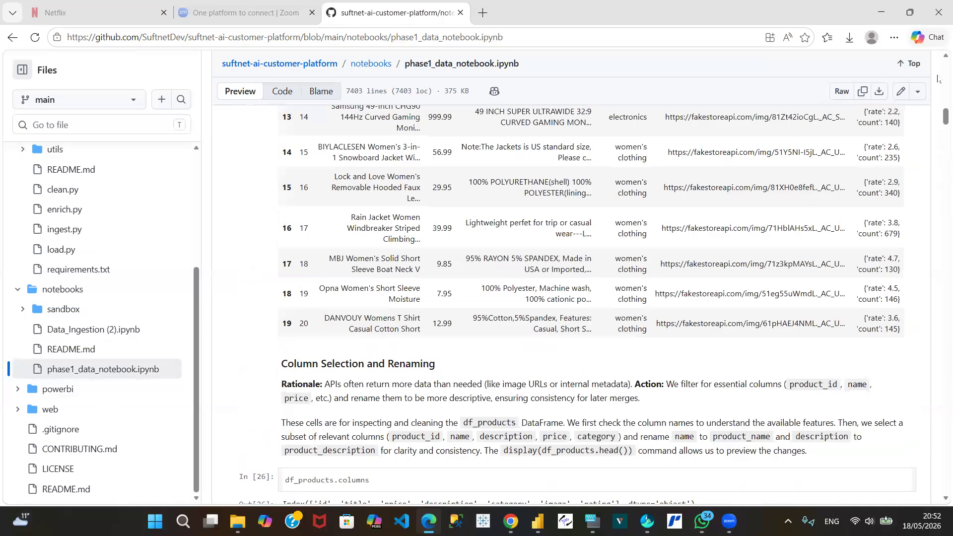
scroll(938, 79, up, 8)
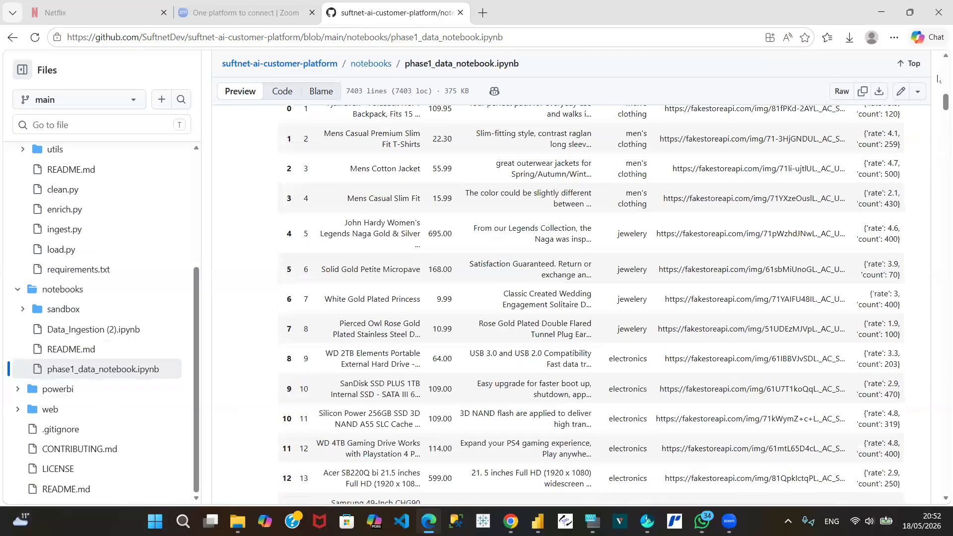
scroll(938, 79, up, 8)
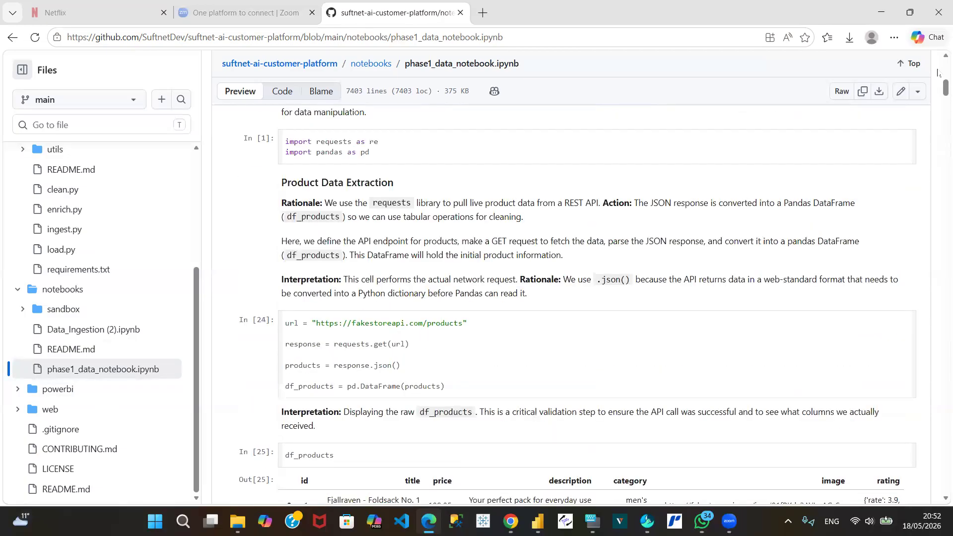
scroll(938, 70, up, 8)
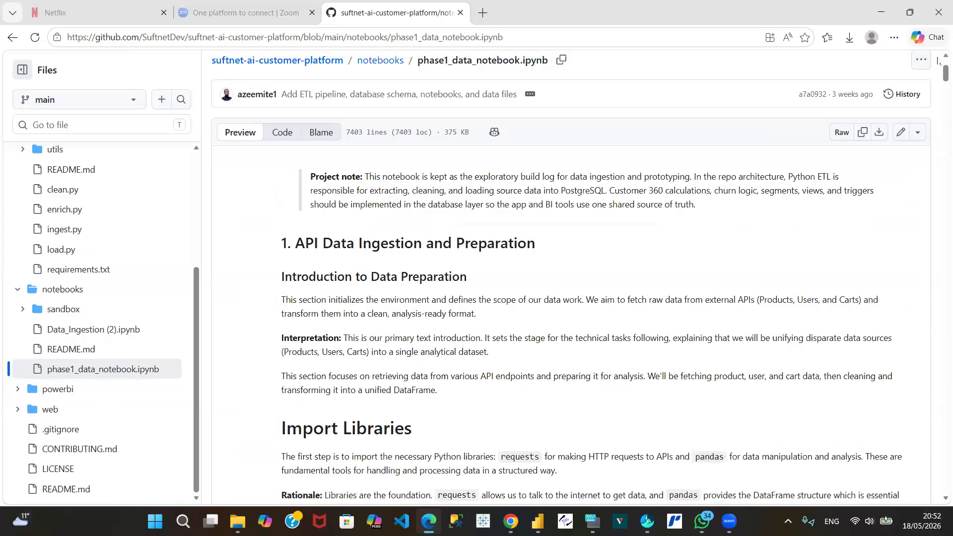
scroll(938, 62, up, 2)
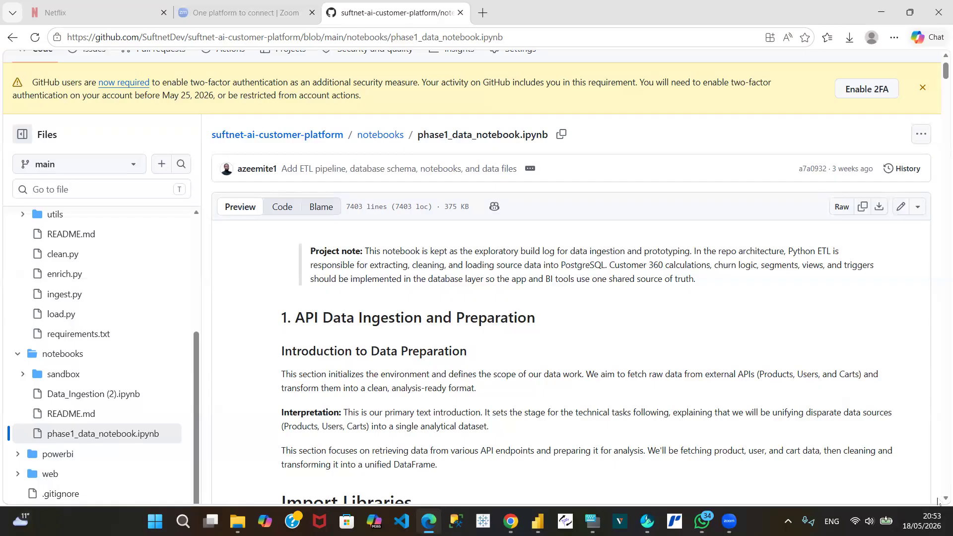
scroll(937, 503, down, 5)
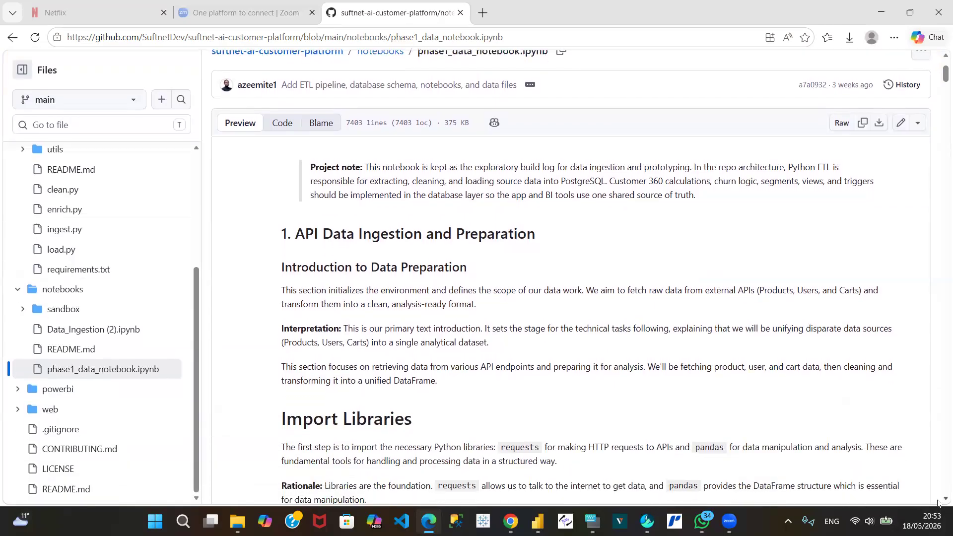
scroll(937, 503, down, 1)
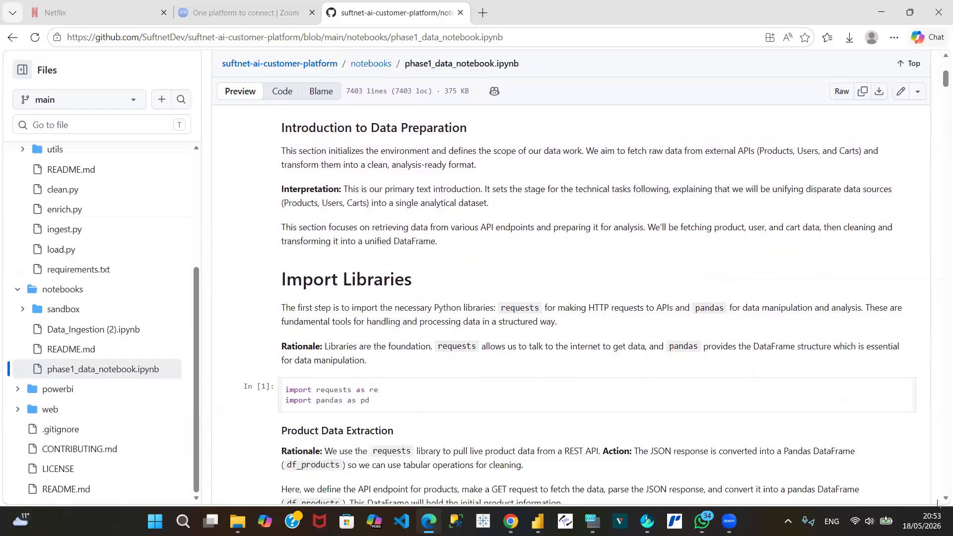
scroll(937, 503, down, 4)
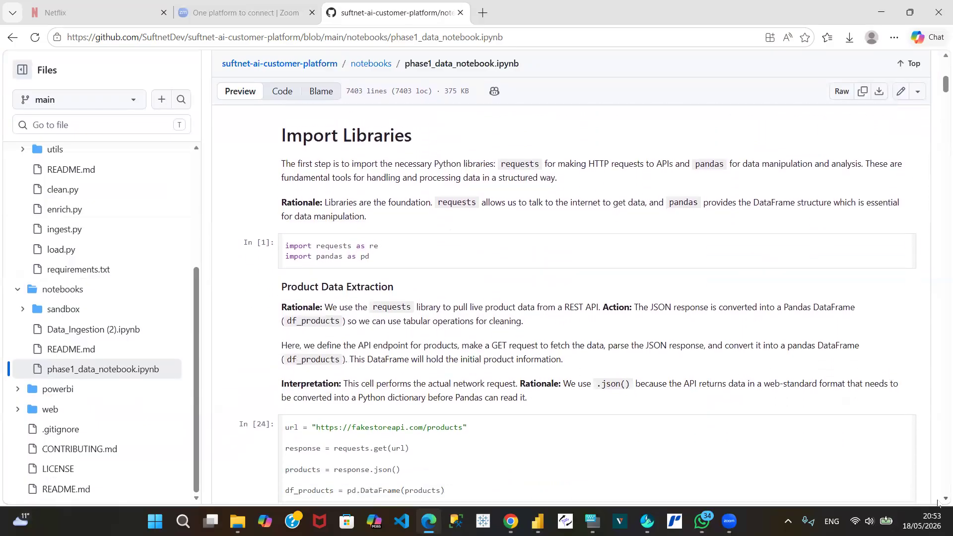
Step: View the notebook's Product Data Extraction code and df_products output, and open data-dictionary.md from the repository's docs folder
scroll(937, 502, down, 3)
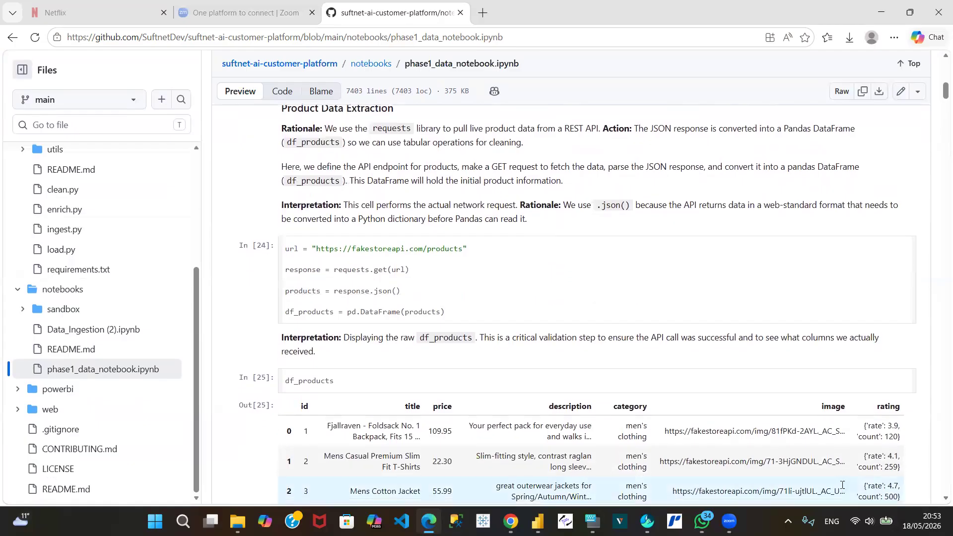
mouse_move(537, 521)
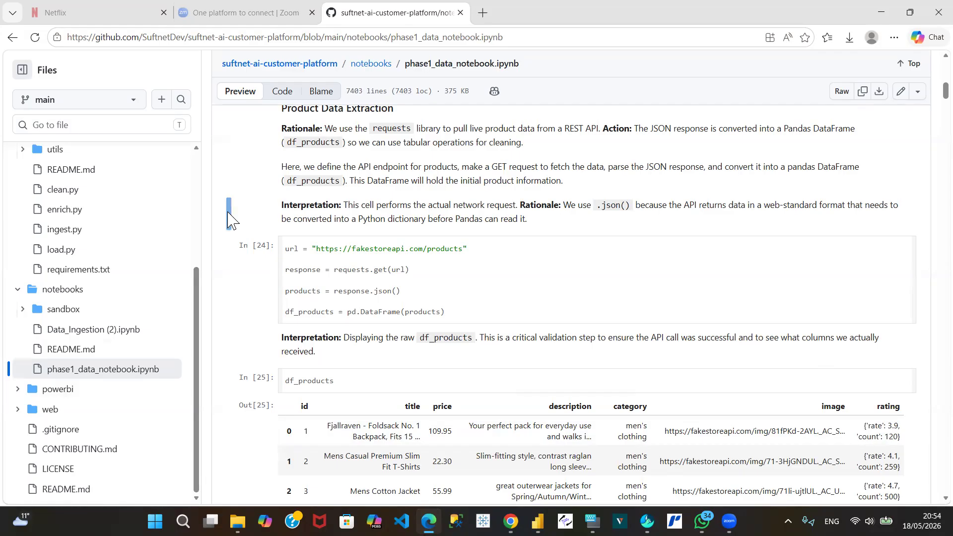
scroll(198, 173, up, 4)
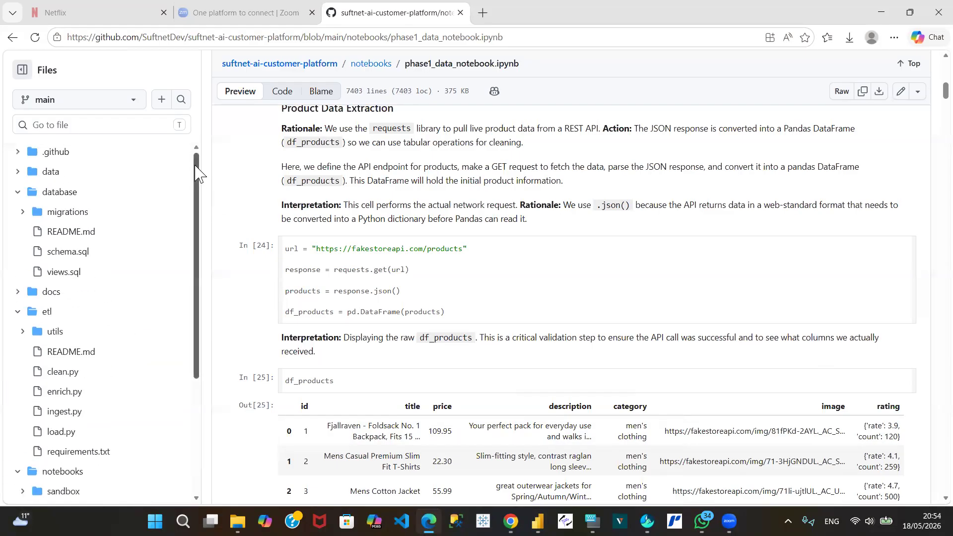
click(45, 295)
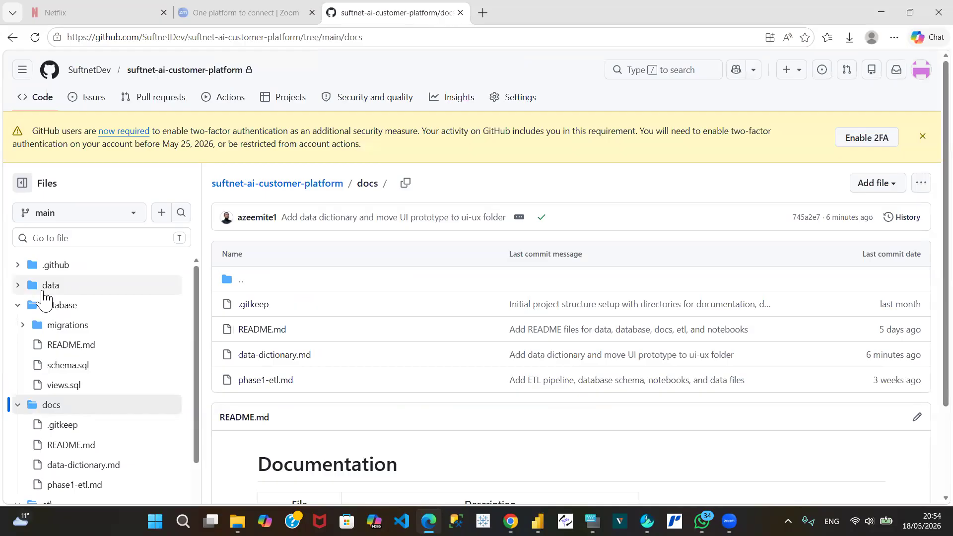
click(268, 356)
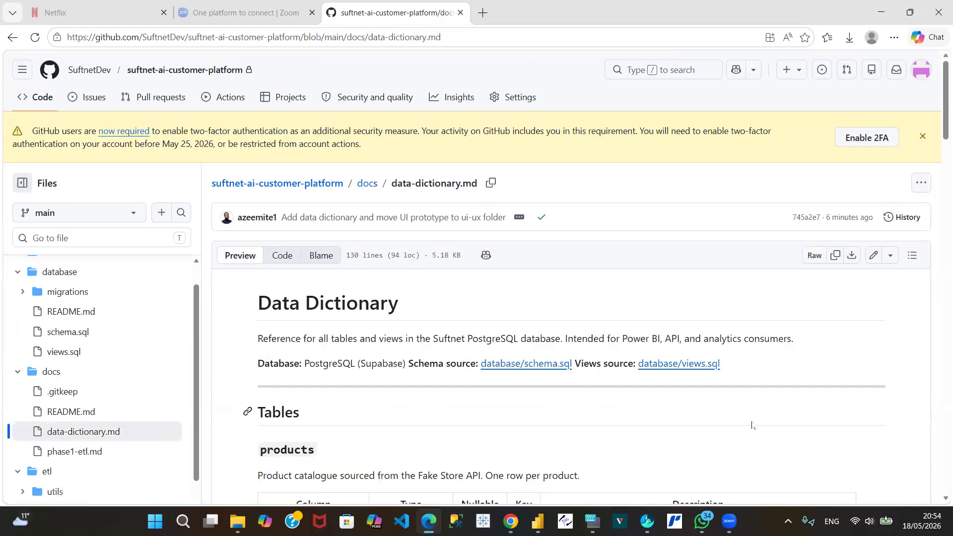
Step: Examine the data dictionary's products, customers and transactions tables and the column definitions of the customer_360 view
scroll(936, 501, down, 3)
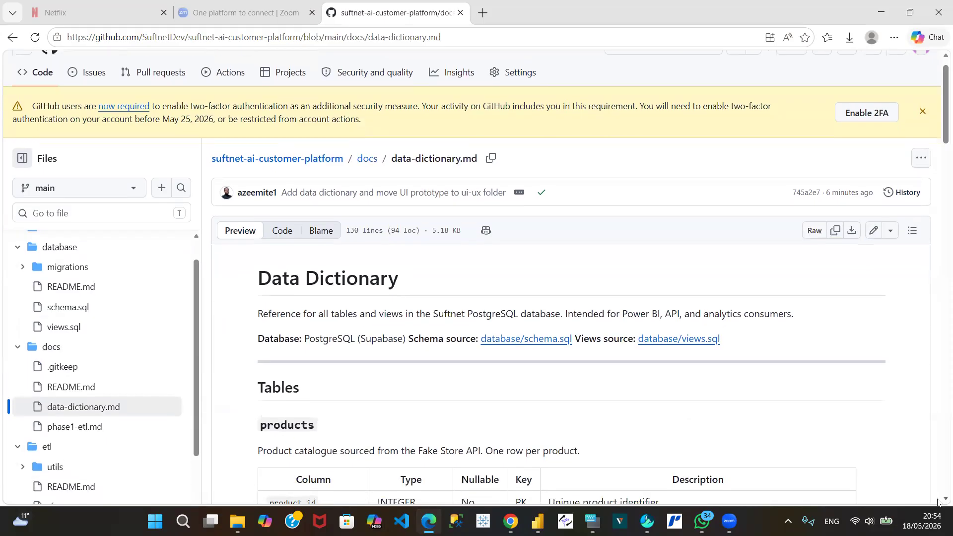
scroll(937, 502, down, 5)
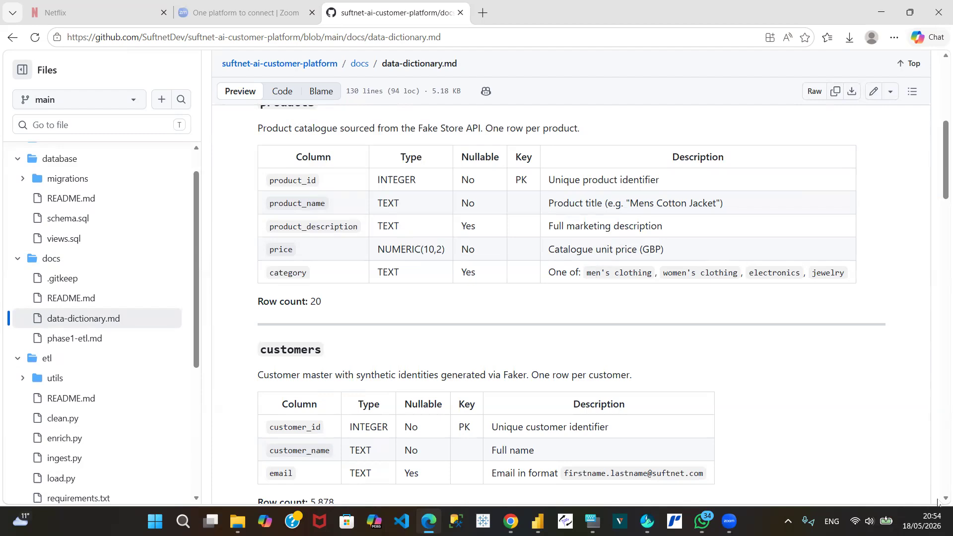
scroll(938, 502, down, 4)
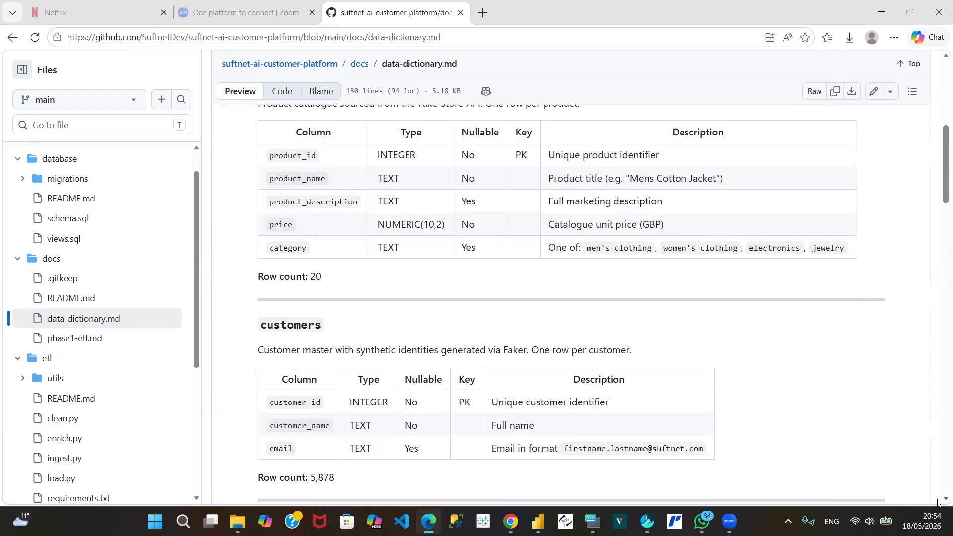
scroll(937, 502, down, 5)
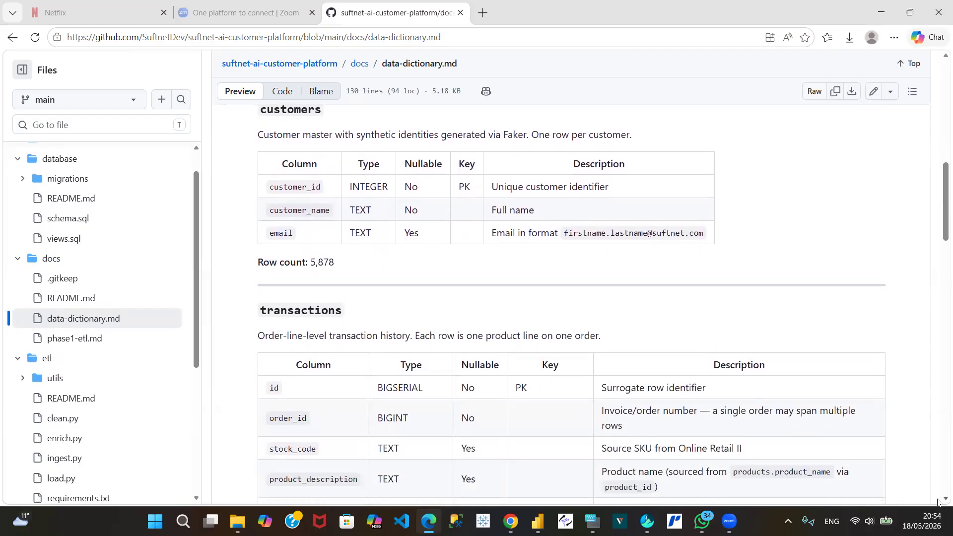
scroll(938, 502, down, 1)
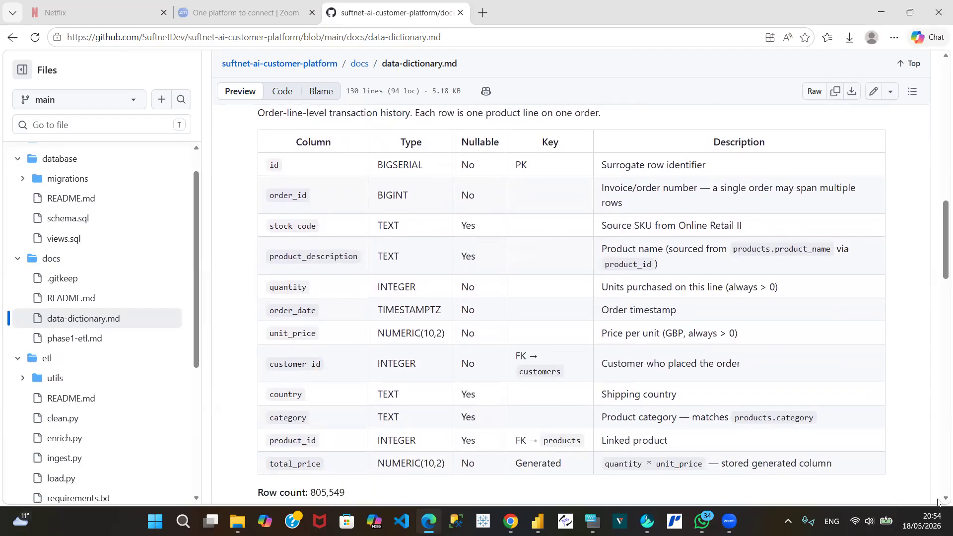
scroll(938, 503, down, 4)
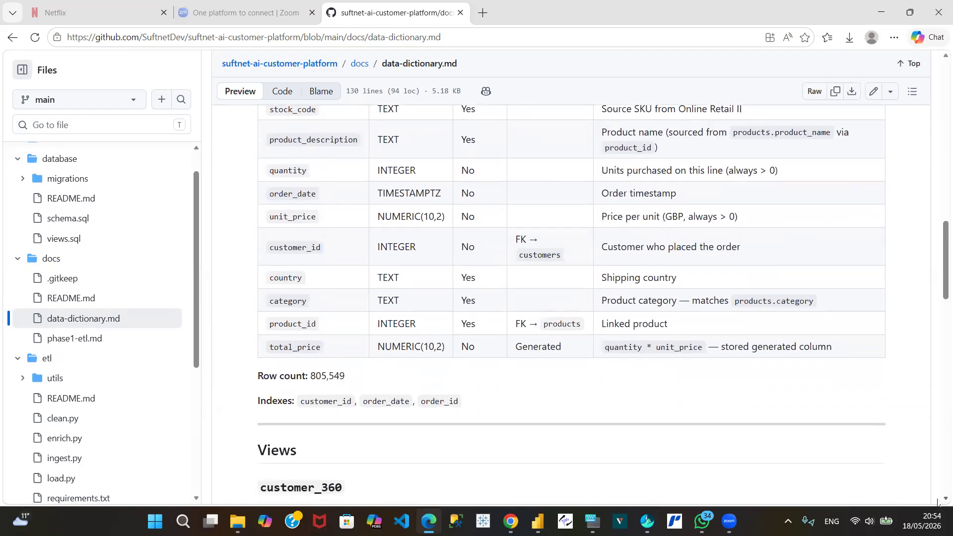
scroll(938, 502, down, 5)
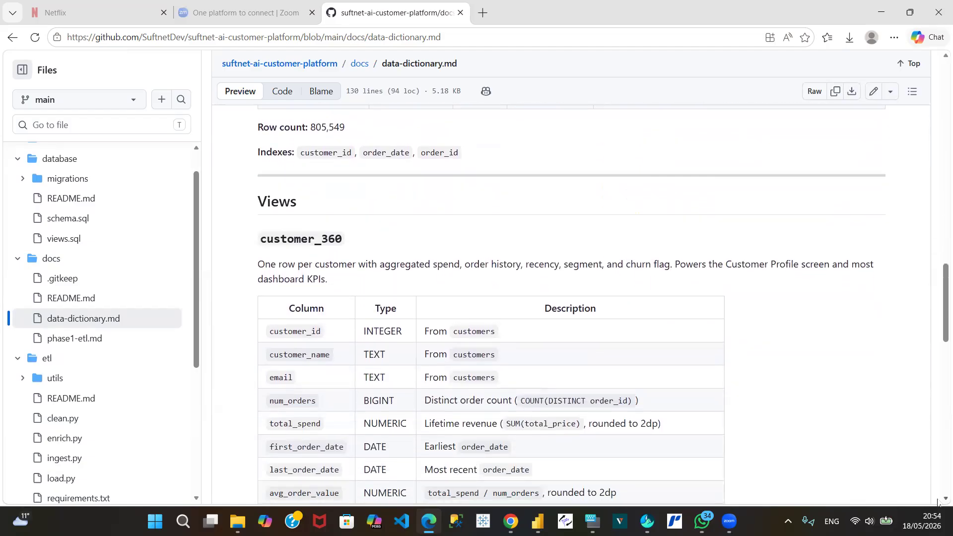
scroll(937, 502, down, 3)
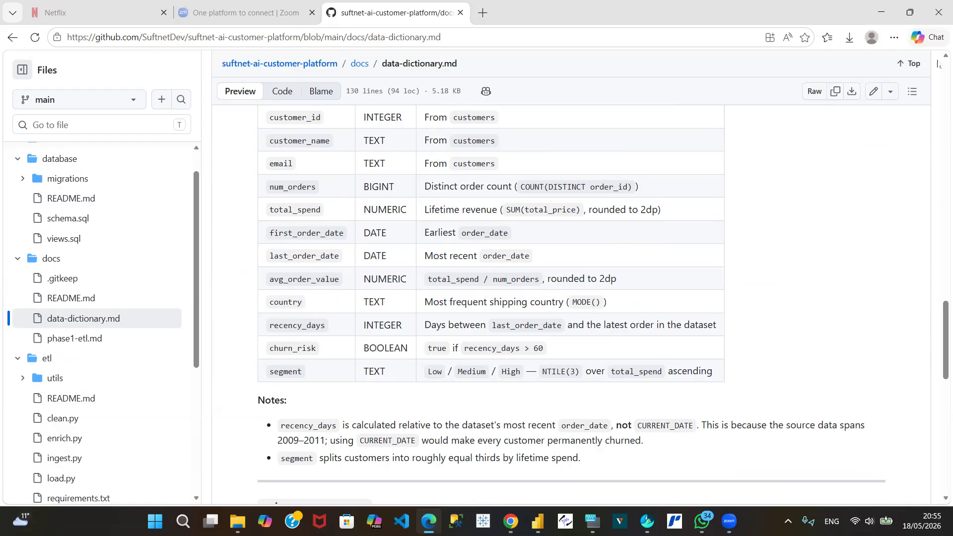
Step: Return to the transactions table in the data dictionary and reread its column definitions
scroll(938, 64, up, 4)
scroll(938, 64, up, 4)
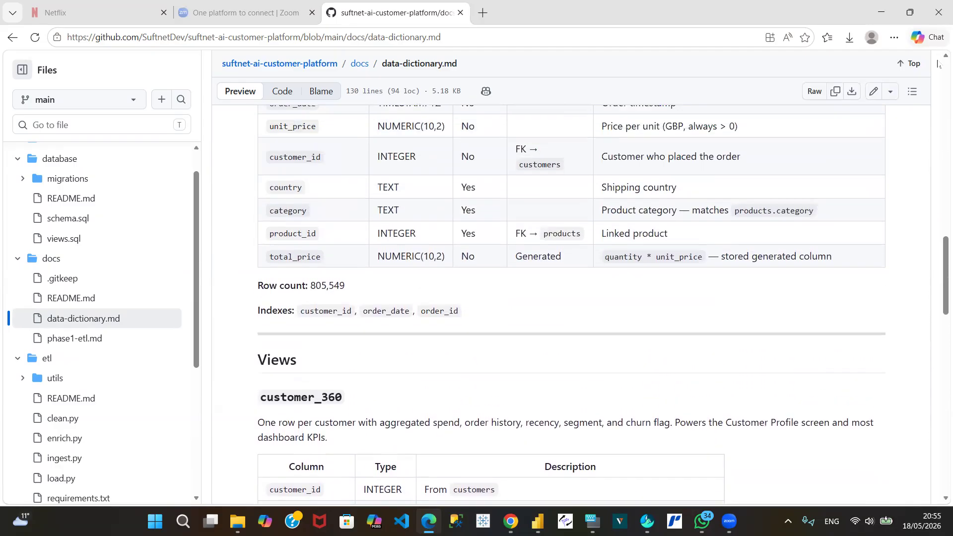
scroll(938, 63, up, 1)
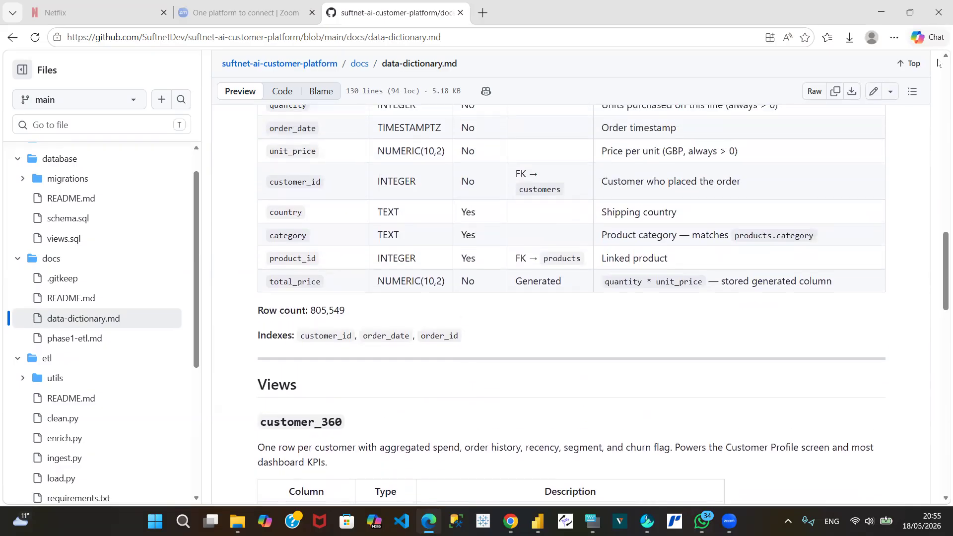
scroll(938, 64, up, 4)
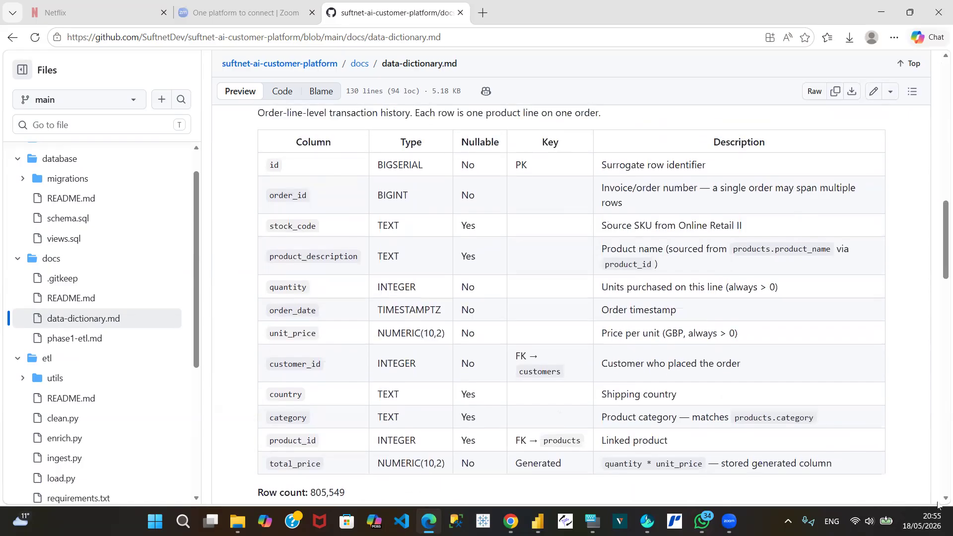
Step: Review the customer_360 notes, the category_revenue view, and the Power BI quick-reference with its suggested model relationships and date table
scroll(937, 502, down, 8)
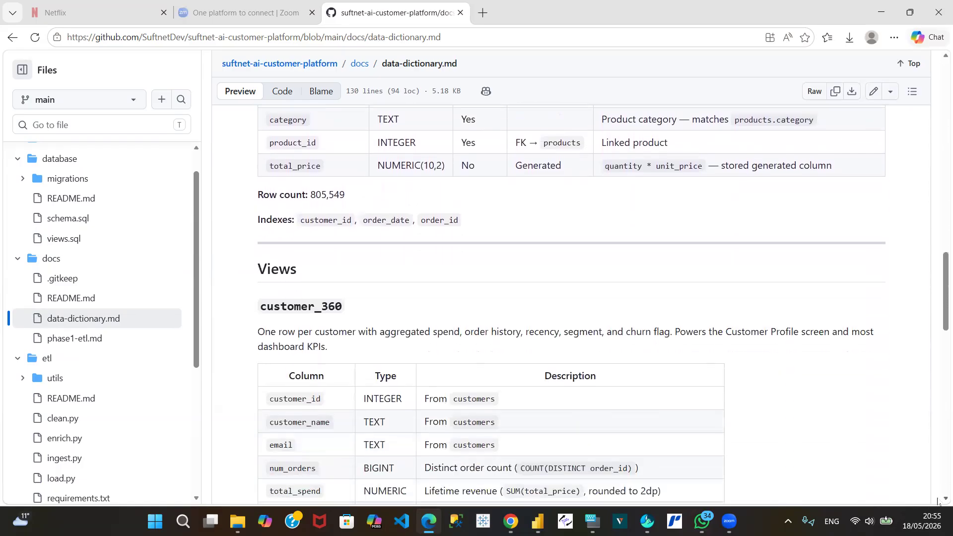
scroll(938, 502, down, 4)
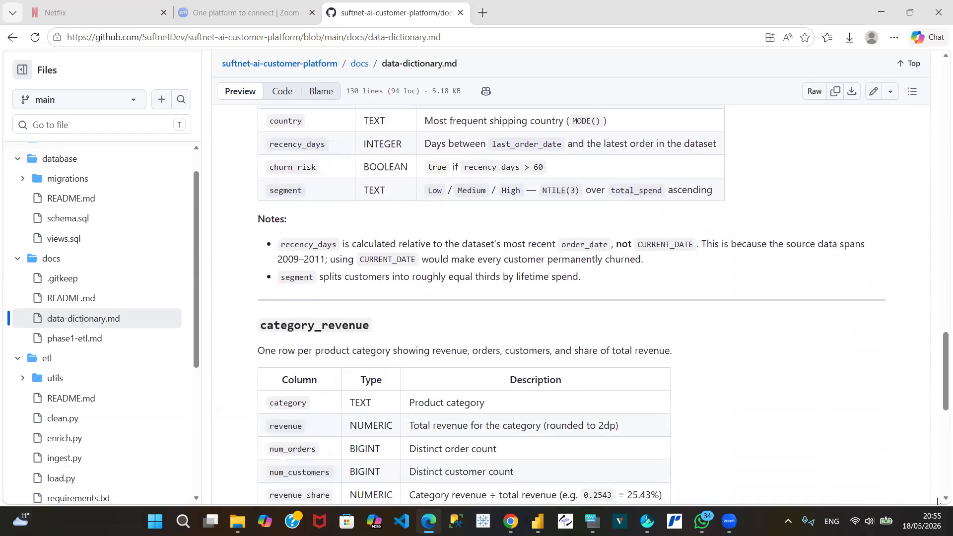
scroll(938, 503, down, 5)
scroll(937, 502, down, 5)
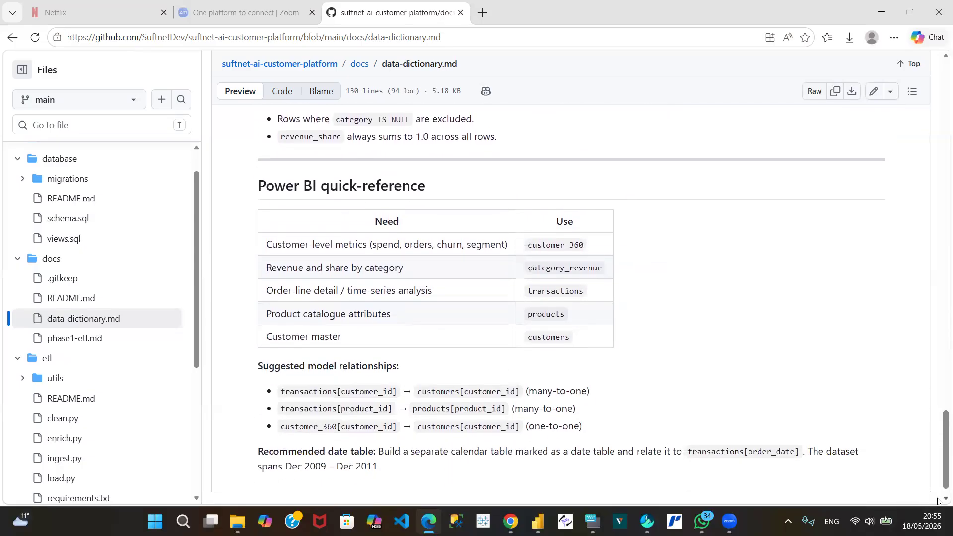
scroll(938, 502, down, 1)
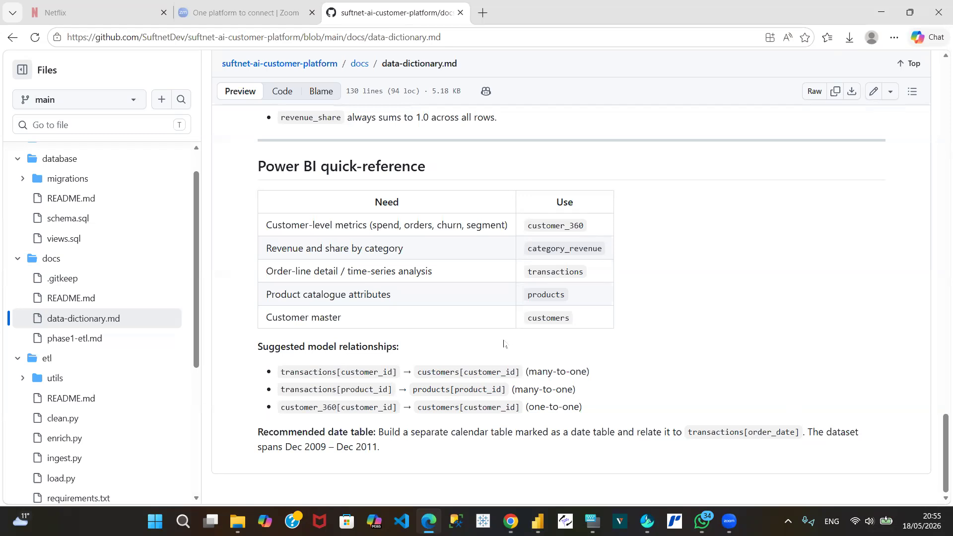
Step: Switch to the Power Query Editor and look over the public category_revenue and public customer_360 queries
mouse_move(538, 521)
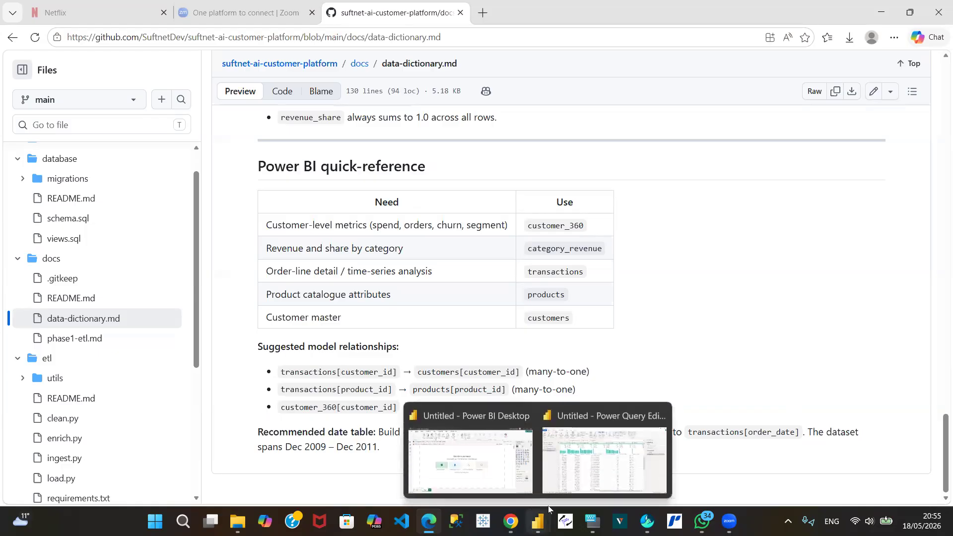
click(574, 465)
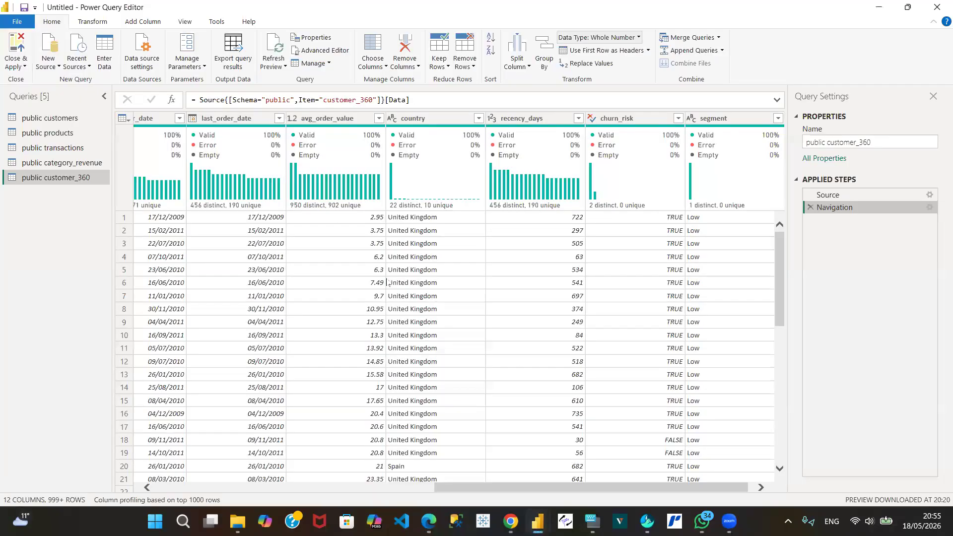
mouse_move(151, 213)
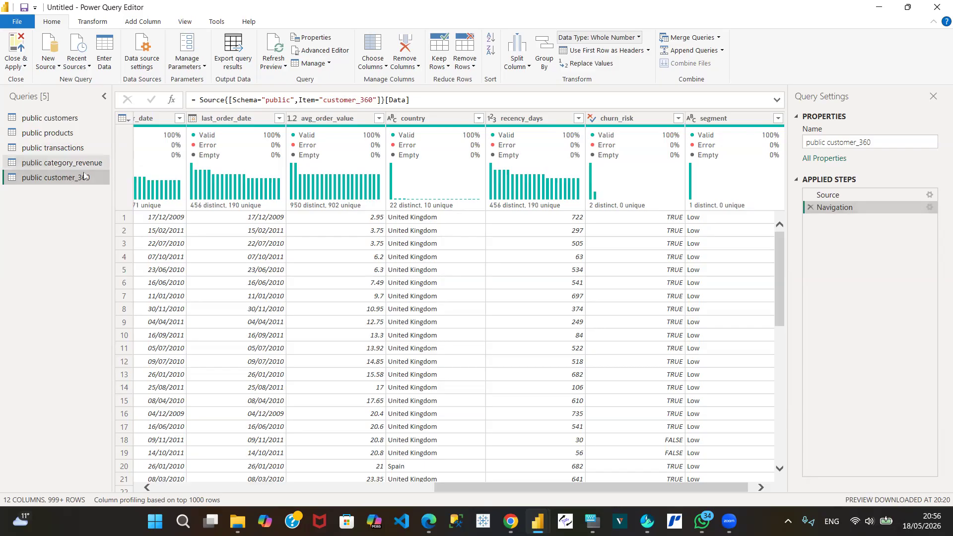
click(70, 167)
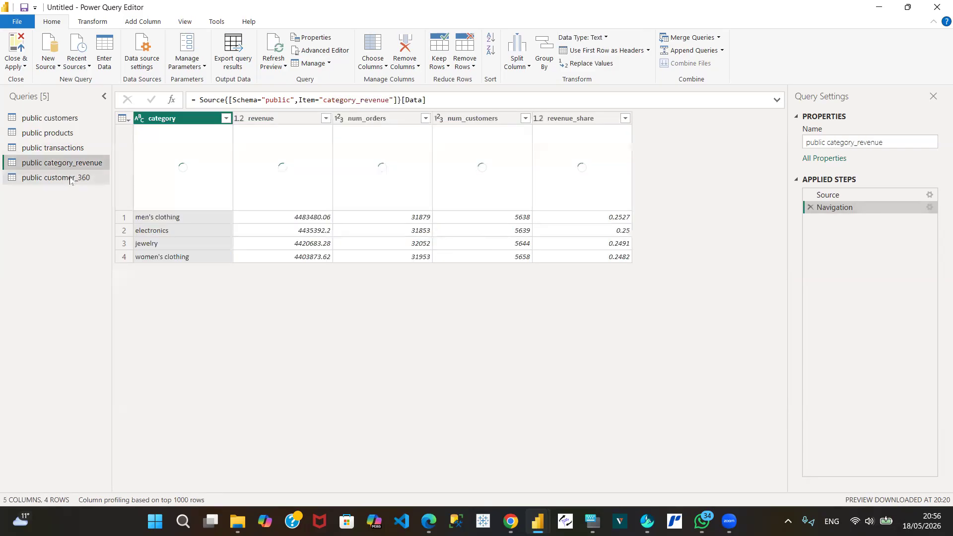
click(70, 177)
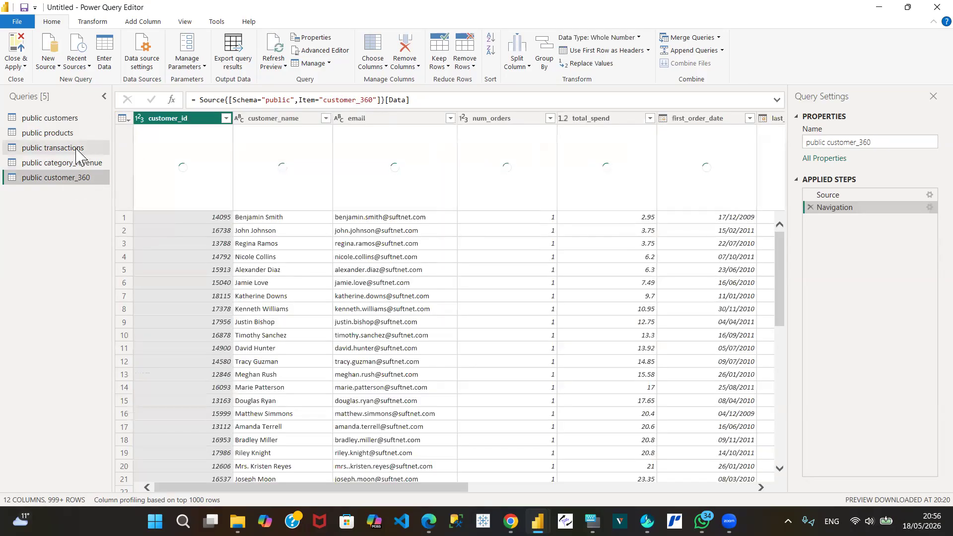
click(56, 150)
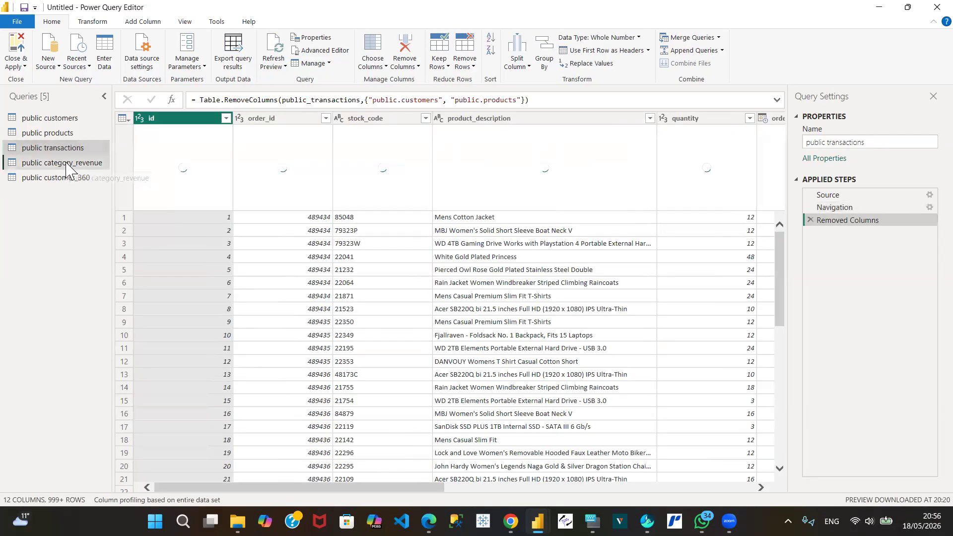
click(68, 164)
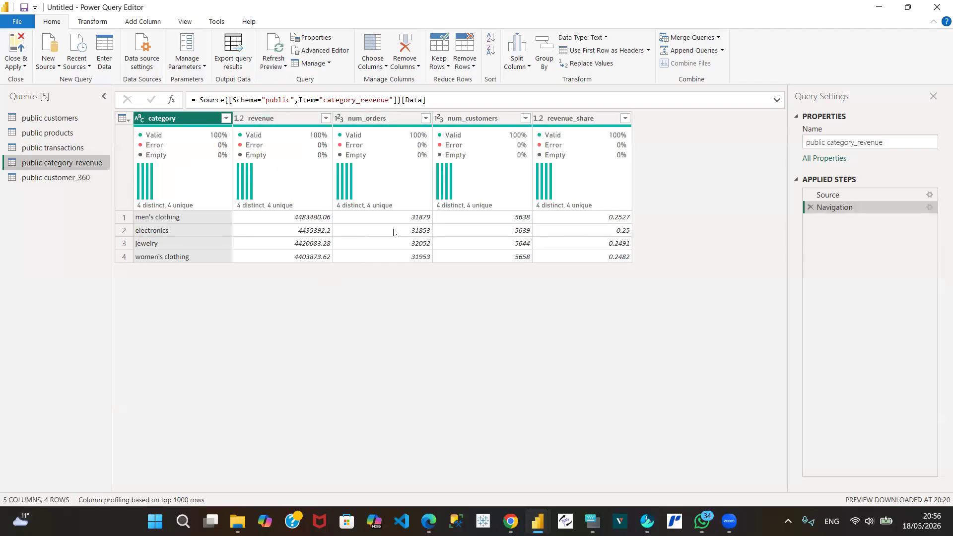
Step: Apply the Power Query changes and close the editor to load the five public queries into the Power BI model
mouse_move(501, 144)
click(23, 67)
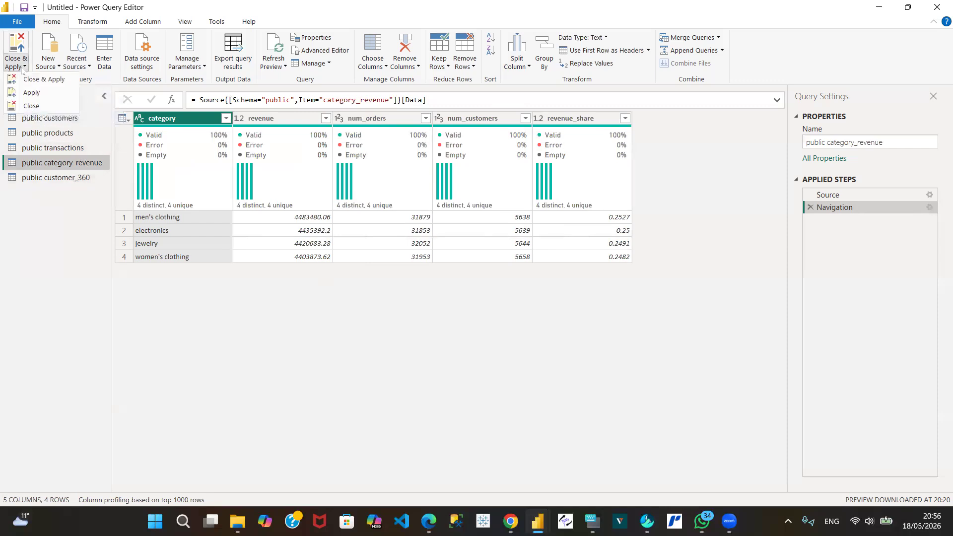
click(48, 83)
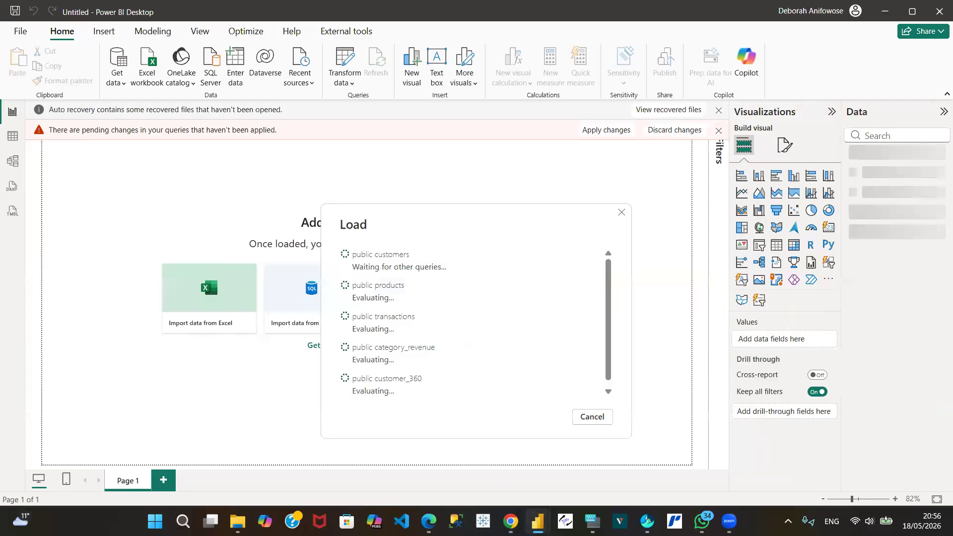
Step: Switch to the Suftnet mock-up in Chrome and review its Power BI Executive overview down to the top at-risk customers table
mouse_move(537, 521)
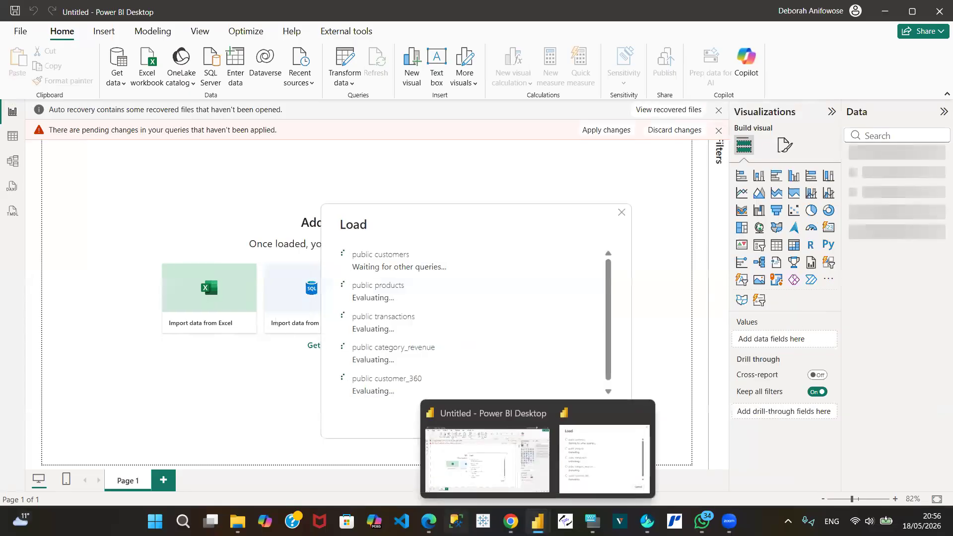
mouse_move(428, 521)
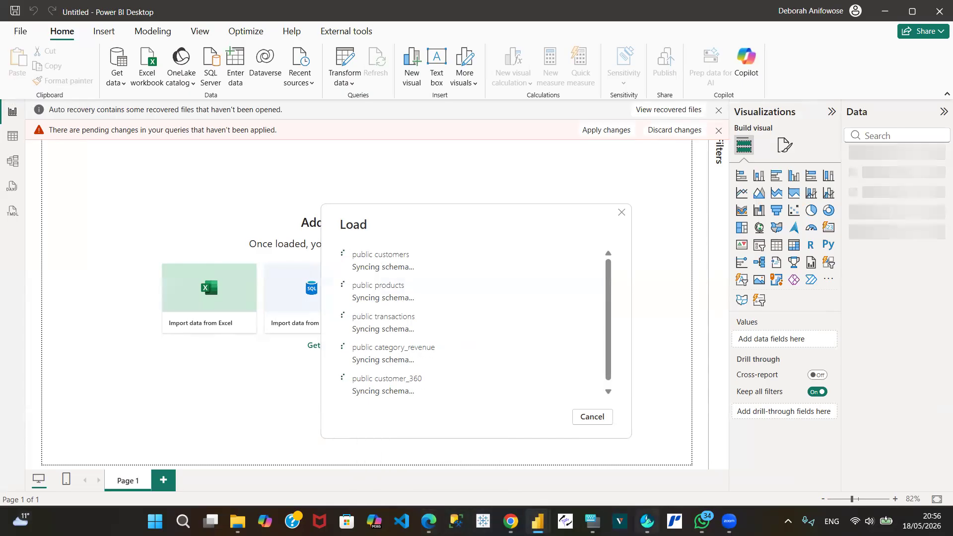
mouse_move(647, 521)
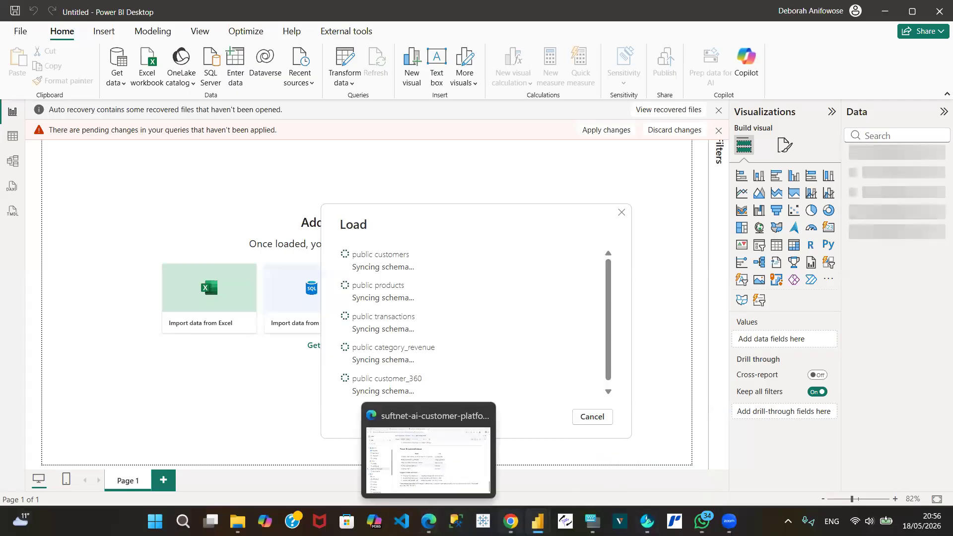
click(506, 487)
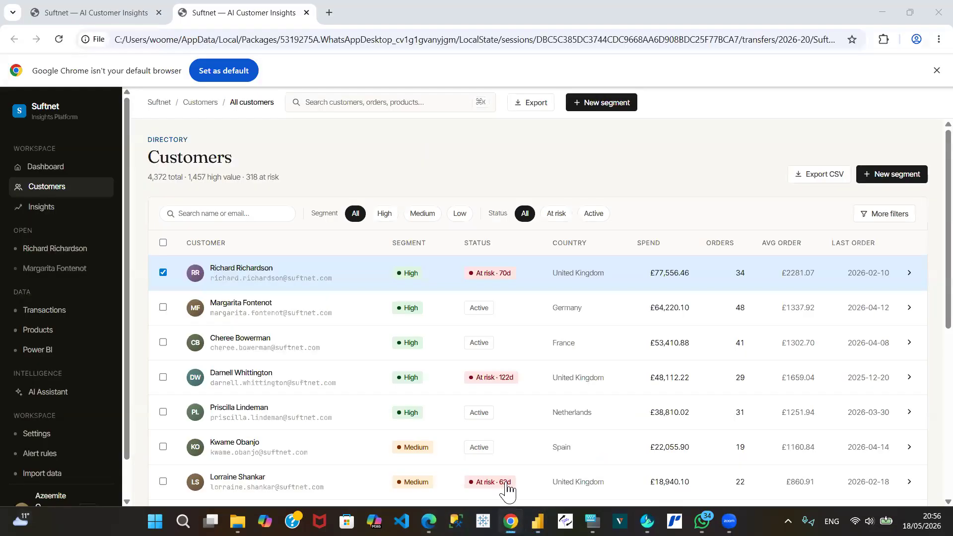
click(39, 351)
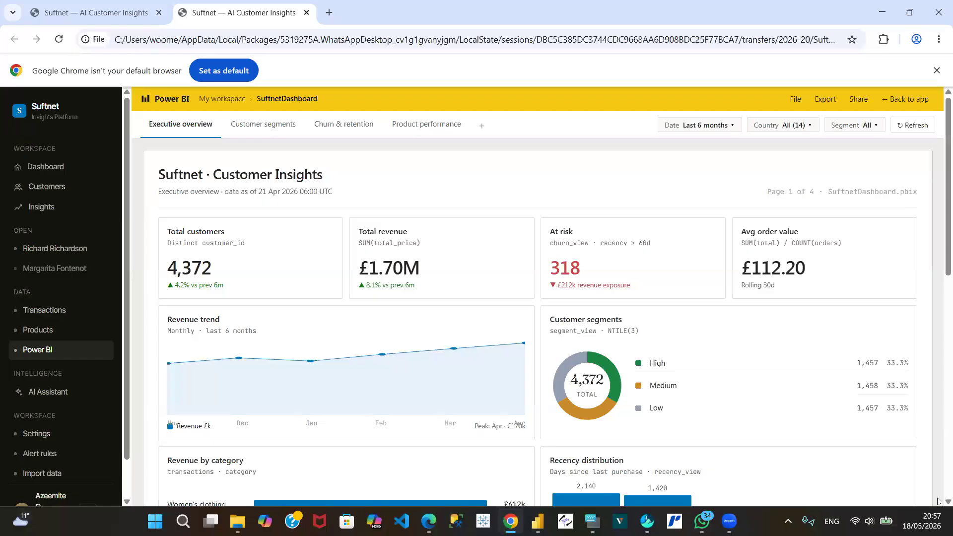
scroll(938, 502, down, 9)
scroll(938, 502, down, 2)
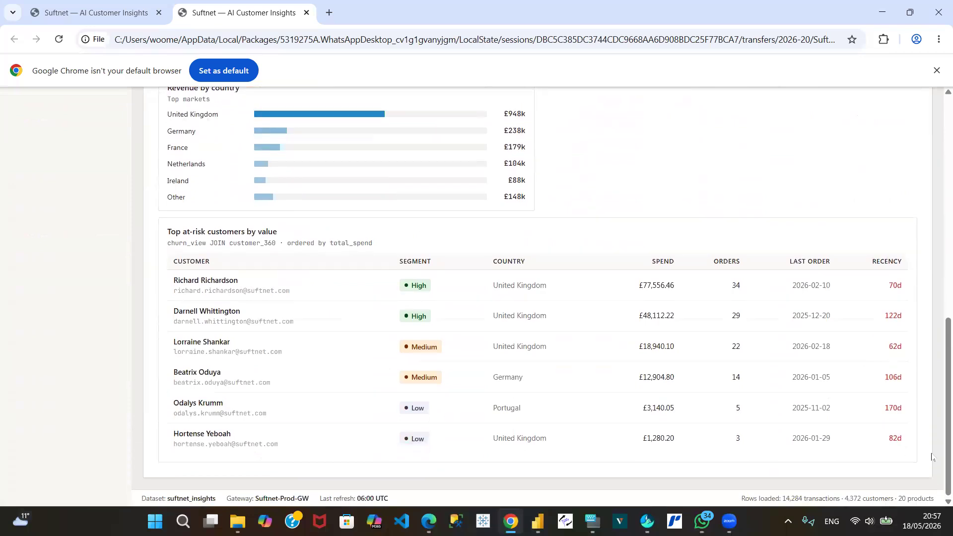
Step: Look through the mock-up's Customer segments, Churn & retention and Product performance report pages
scroll(938, 114, up, 7)
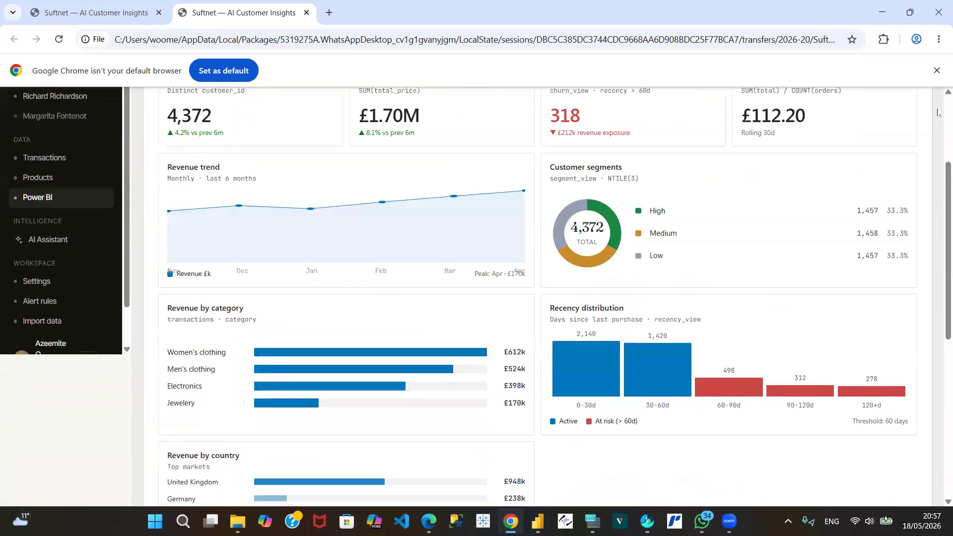
scroll(938, 113, up, 3)
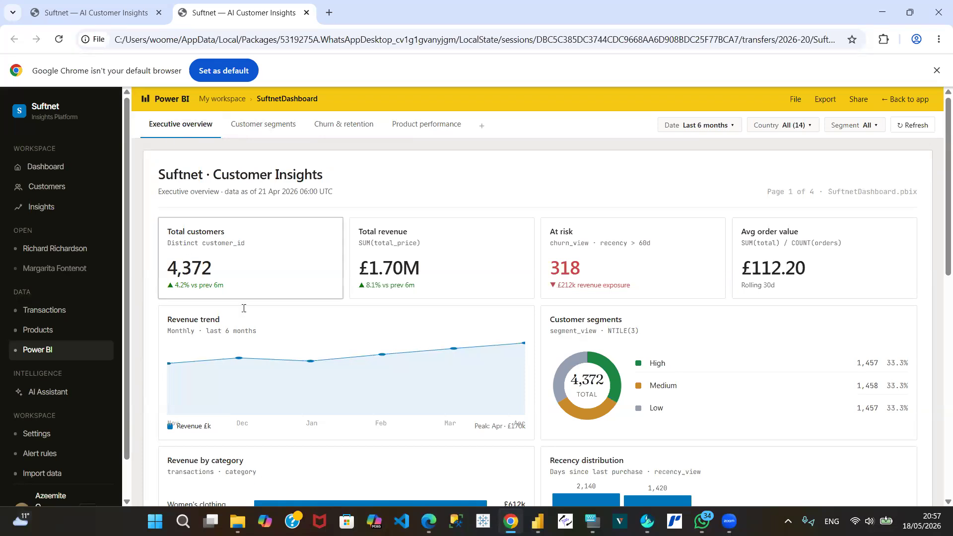
click(283, 130)
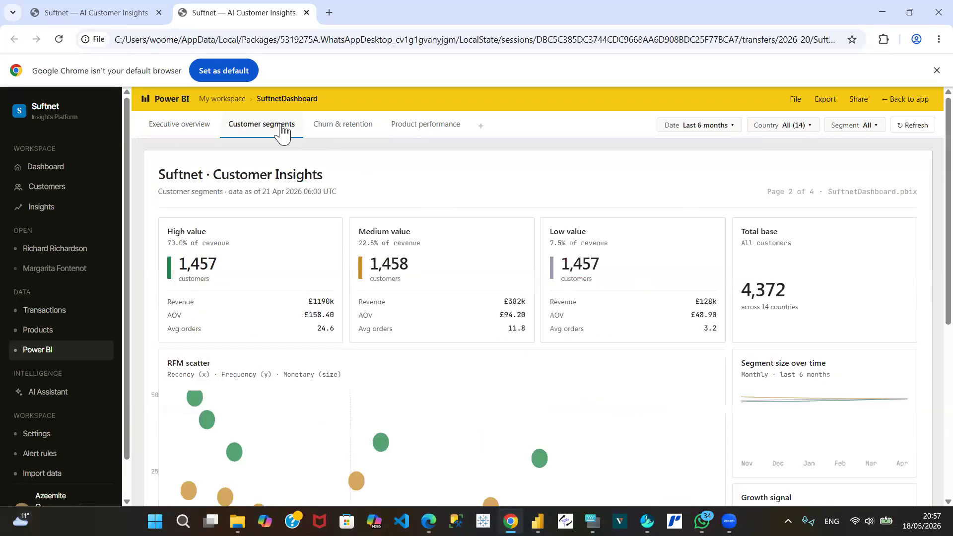
click(341, 125)
click(425, 124)
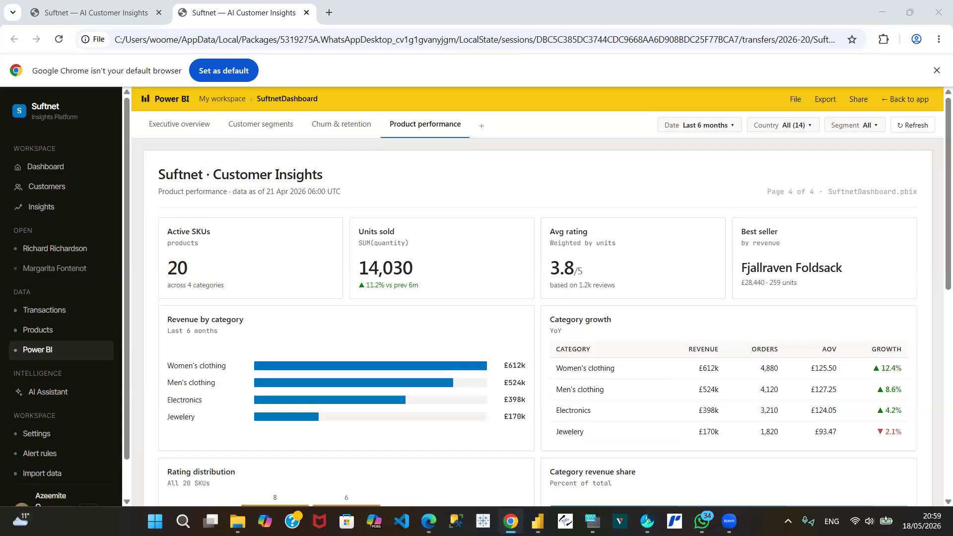
Step: Check the Power BI quick-reference in the data dictionary in Edge and return to the Suftnet mock-up in Chrome
mouse_move(537, 521)
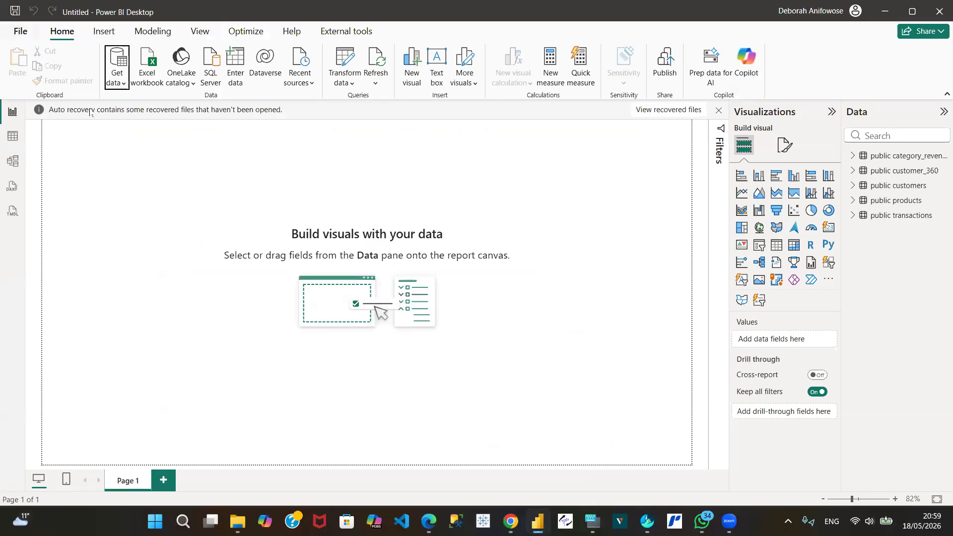
mouse_move(537, 521)
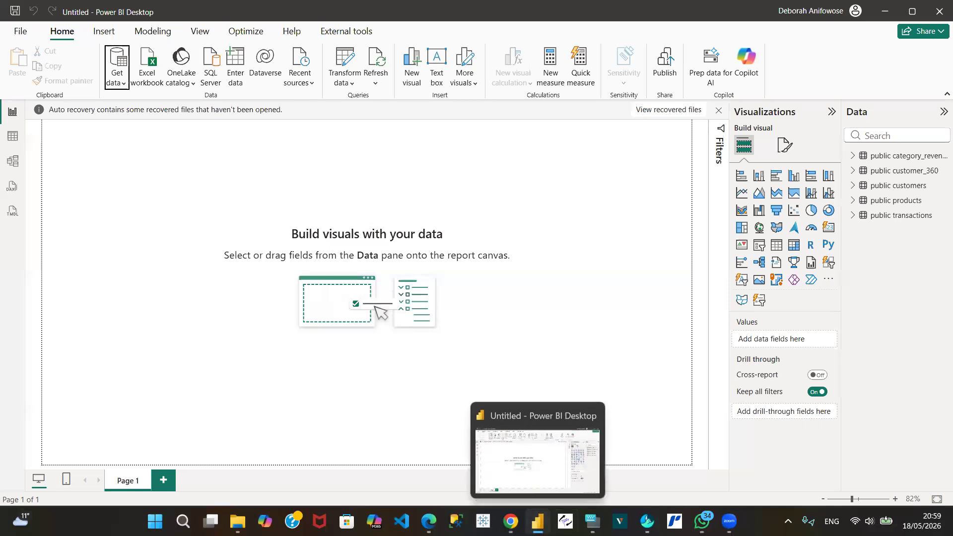
mouse_move(429, 521)
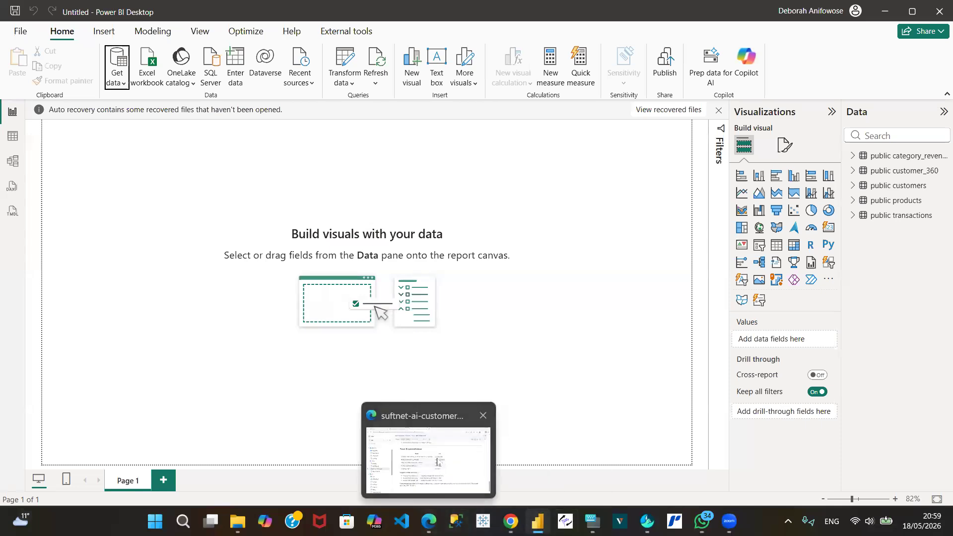
click(438, 462)
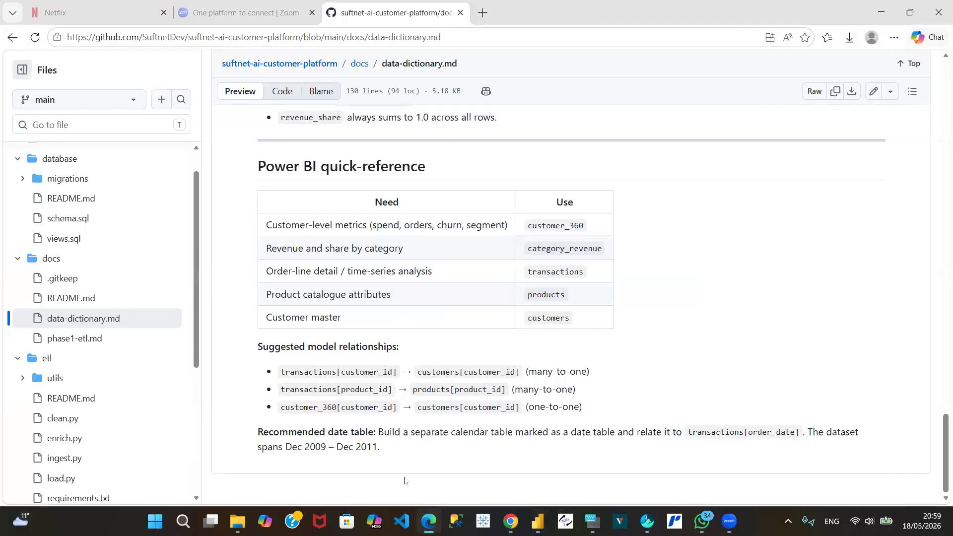
mouse_move(429, 521)
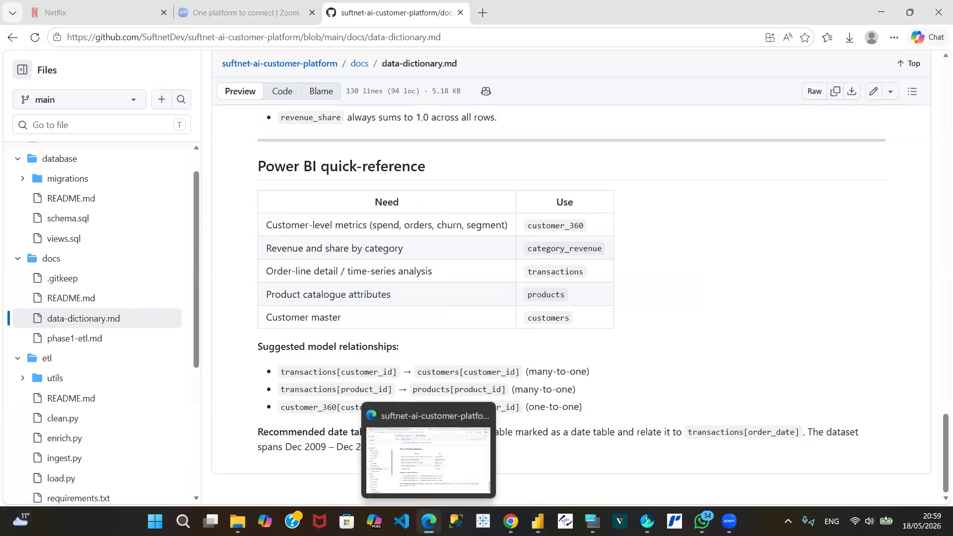
click(511, 521)
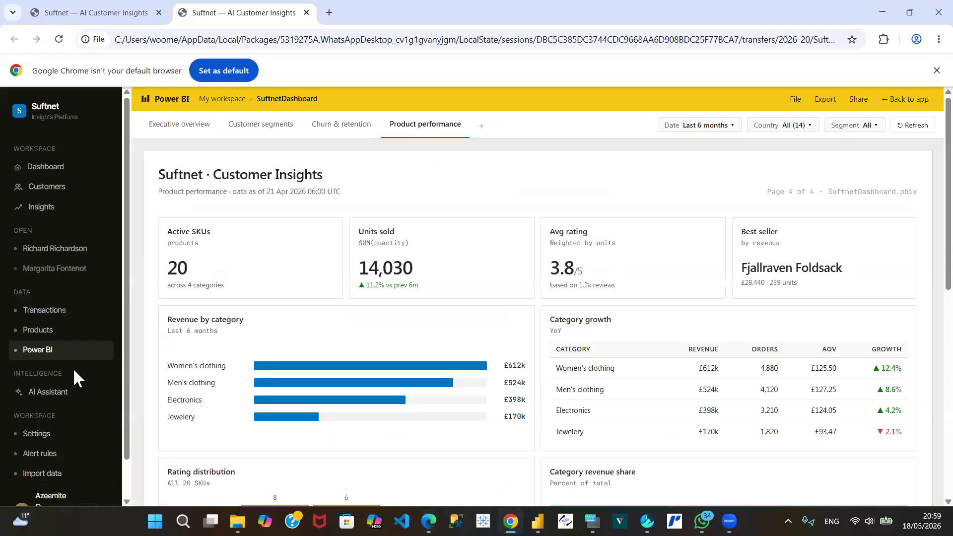